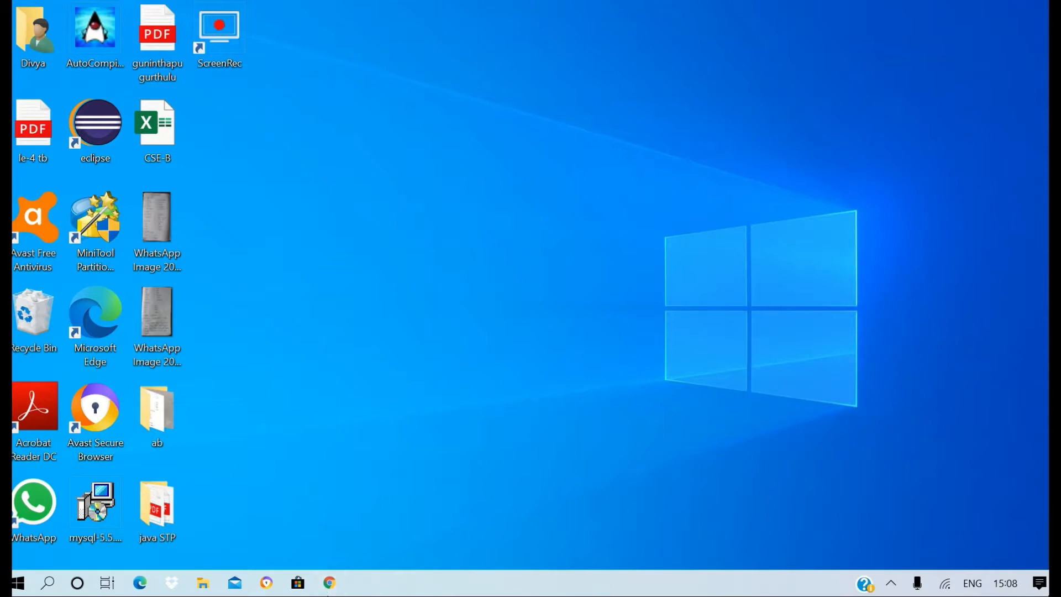
Step: Launch Chrome from the taskbar to a new tab with the Google page
left_click(330, 585)
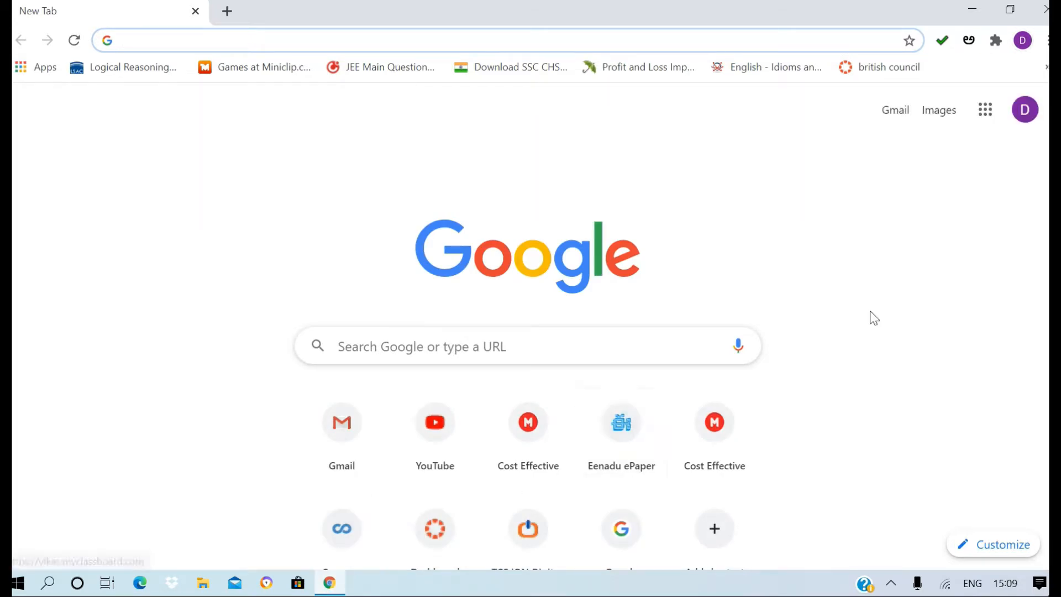
Step: Go to Google Drive through the Google apps grid
left_click(985, 117)
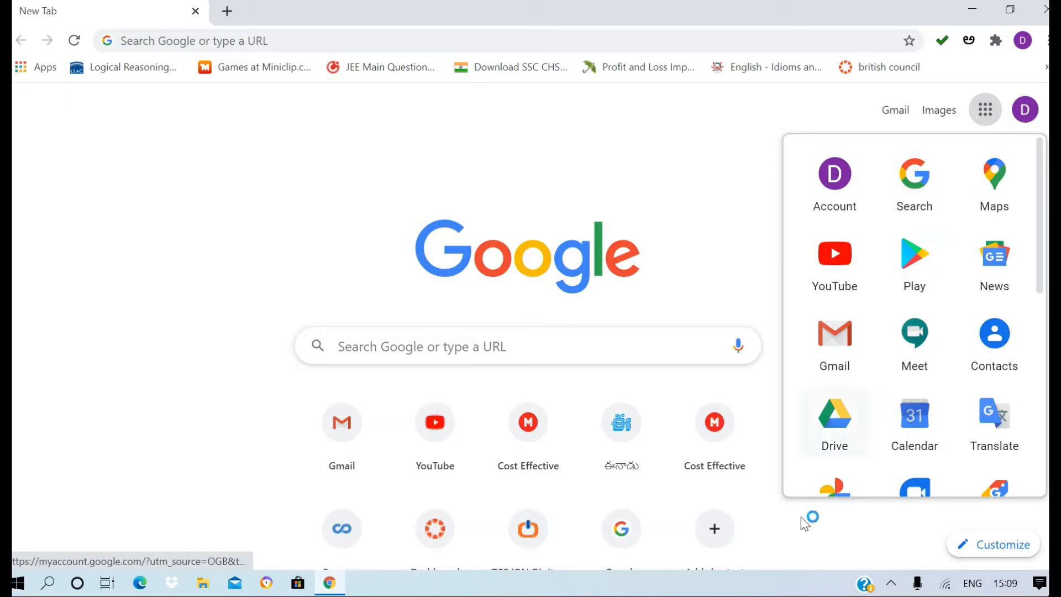
left_click(848, 441)
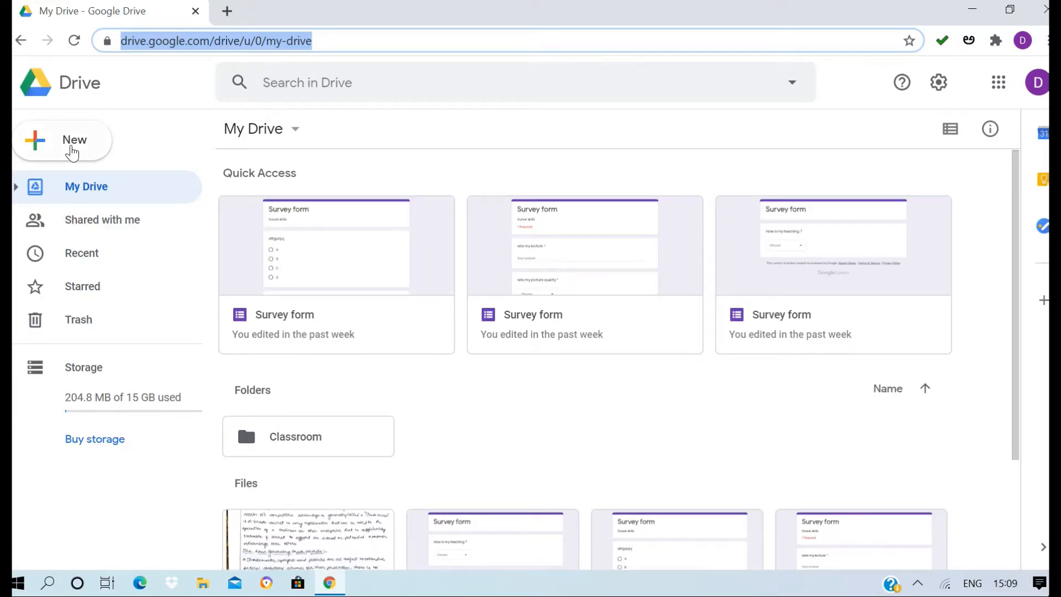
Step: Create a blank Google Form from Drive's New > More menu
left_click(72, 149)
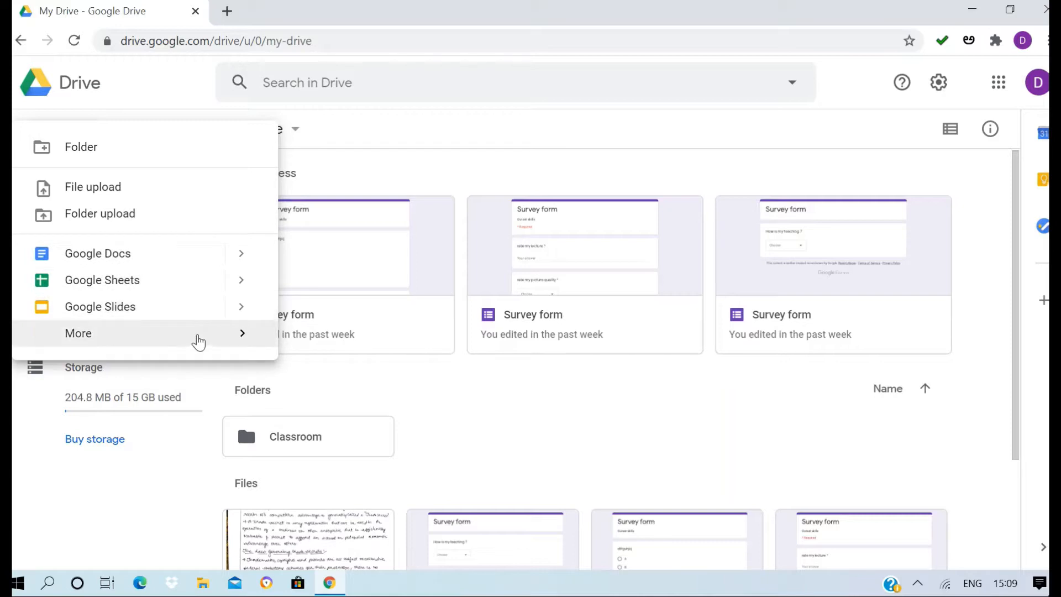
mouse_move(197, 338)
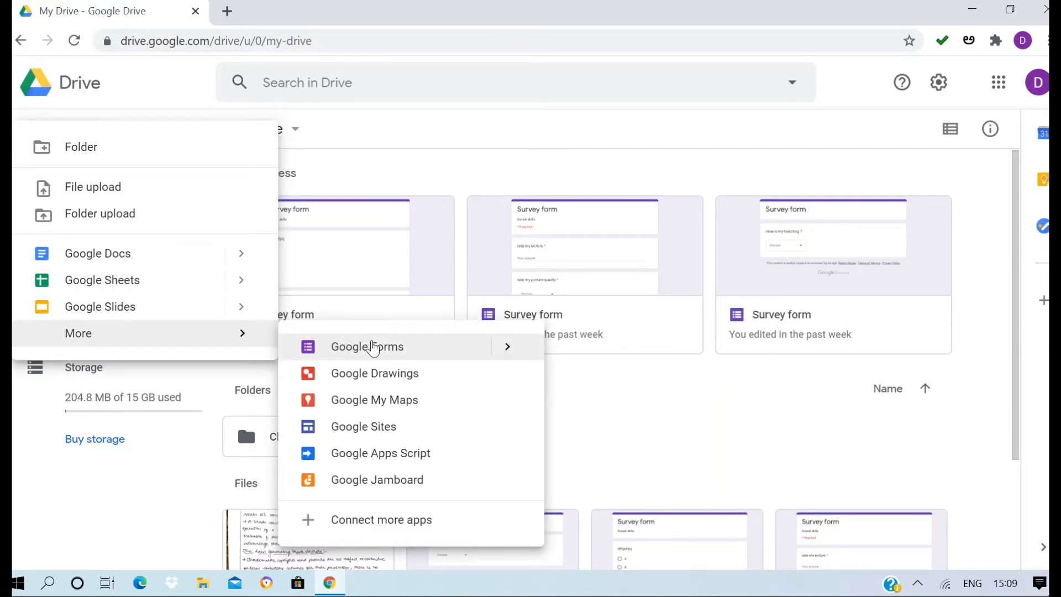
left_click(372, 347)
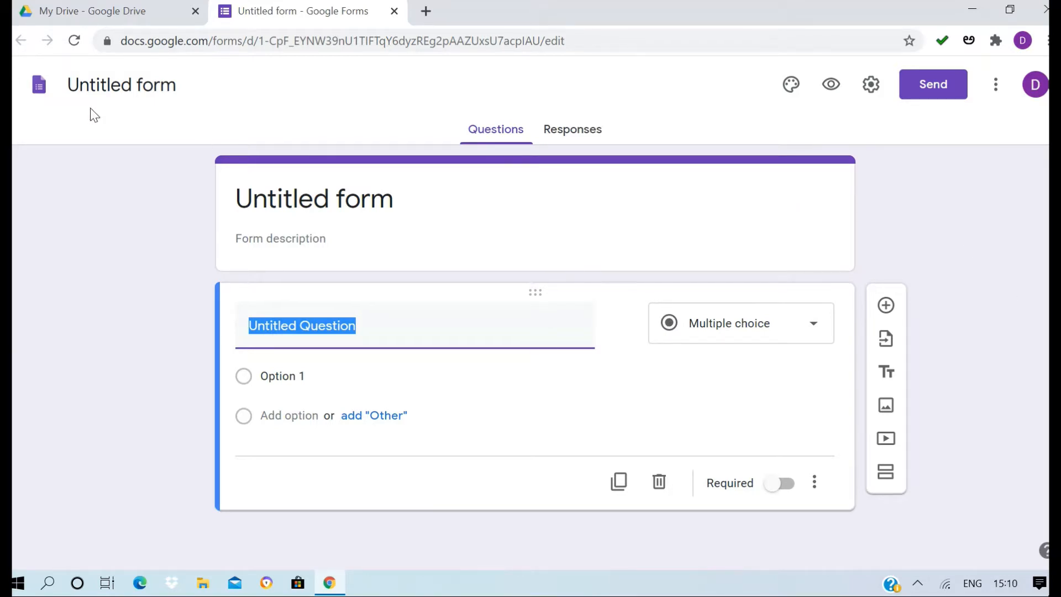
Step: Replace the form title with 'Feedback Form', correcting a stray typed letter
left_click(131, 85)
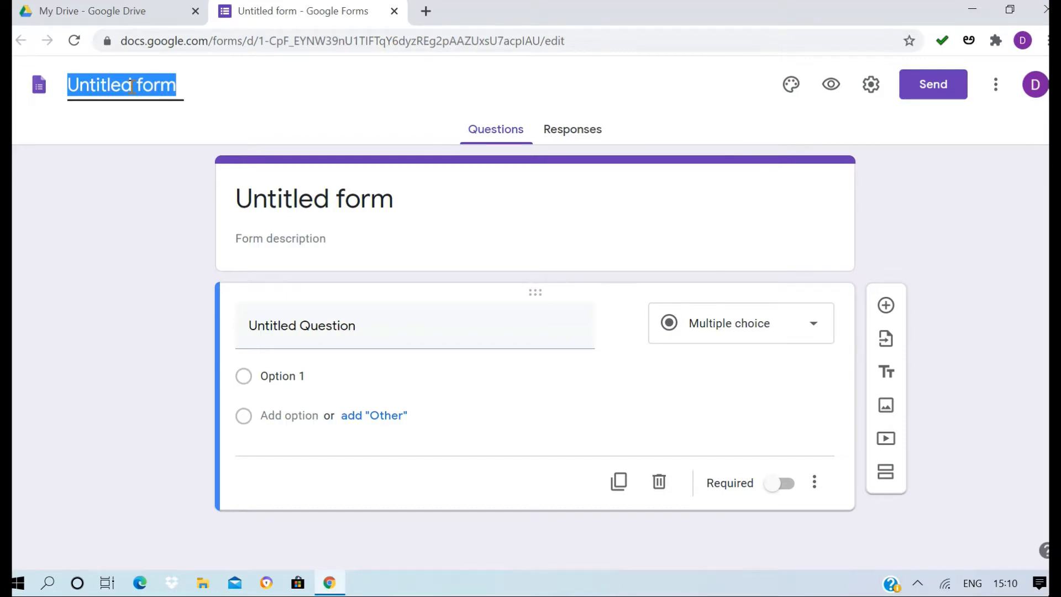
type("U")
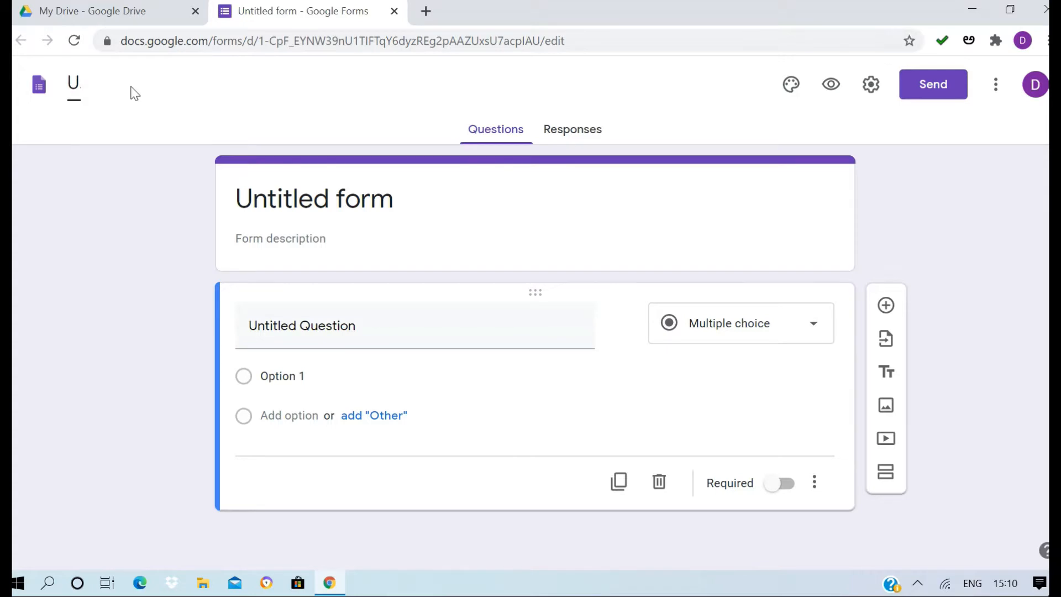
key("BackSpace")
type("Feedb")
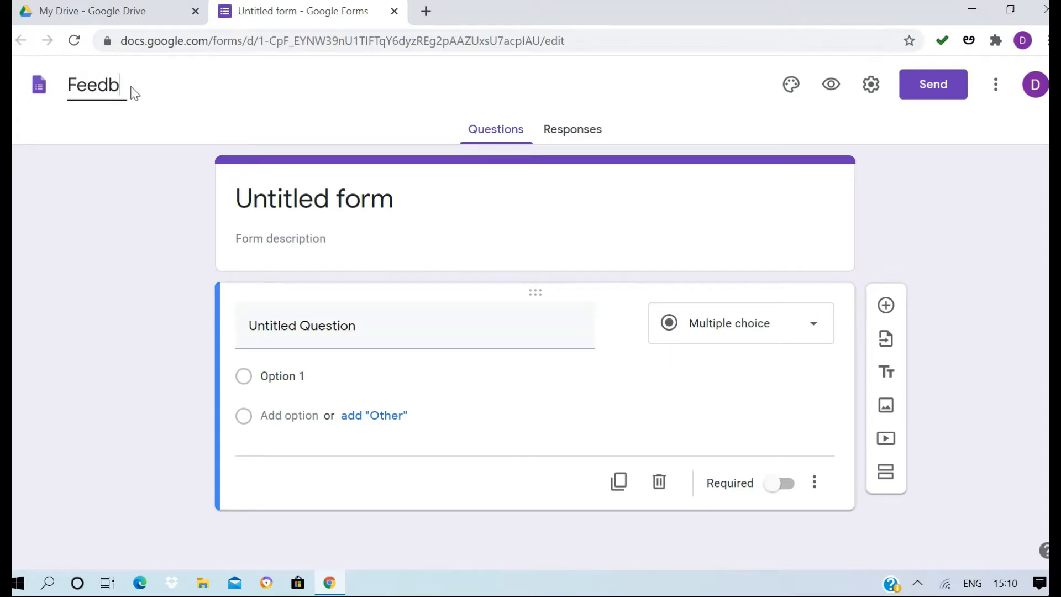
type("ack Form")
left_click(199, 301)
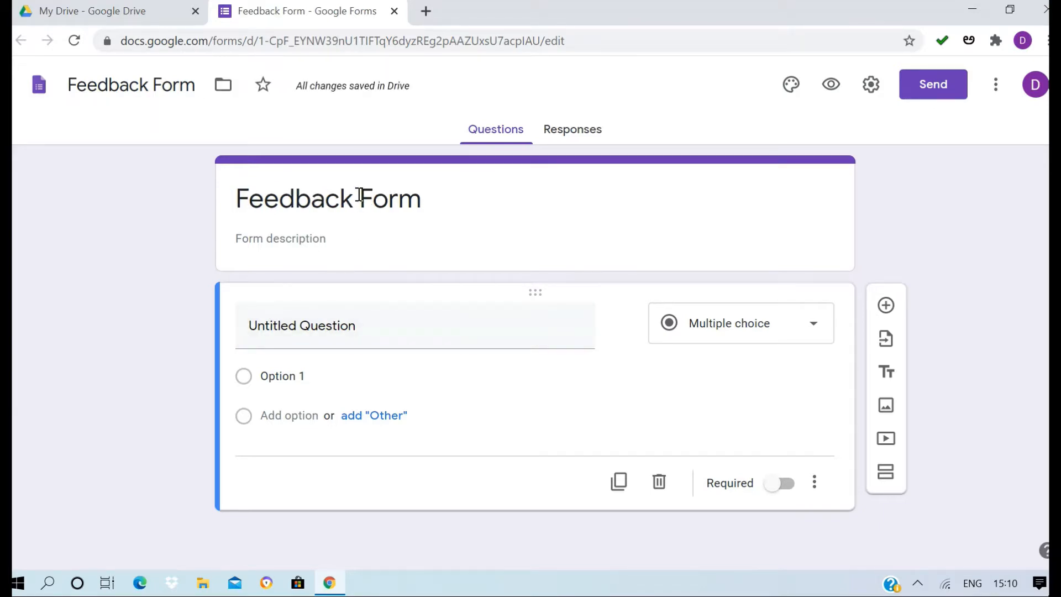
left_click(298, 240)
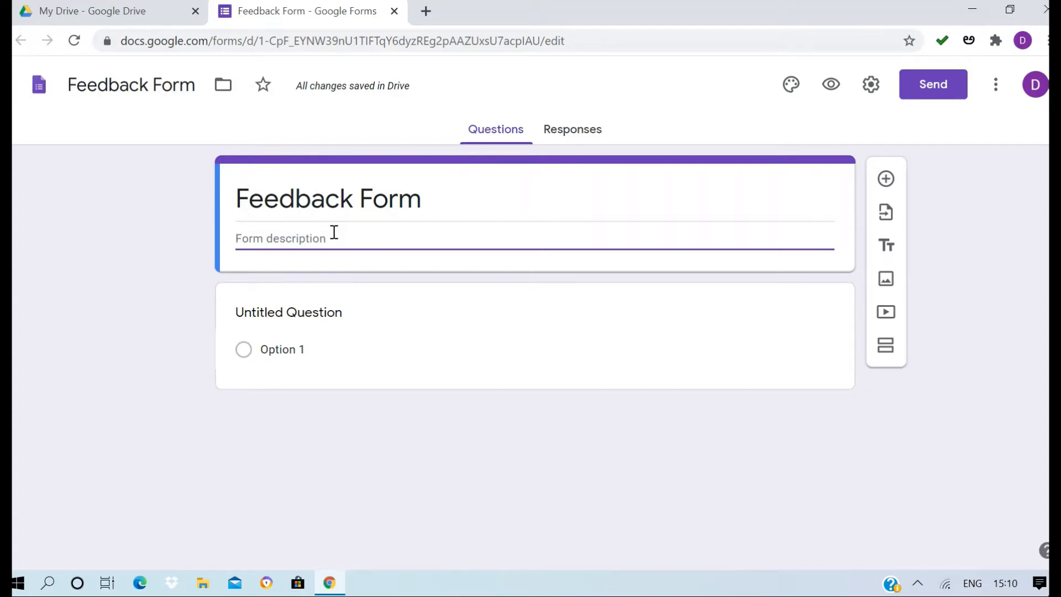
Step: Enter 'Webinar on online classes' as the form description
type("We")
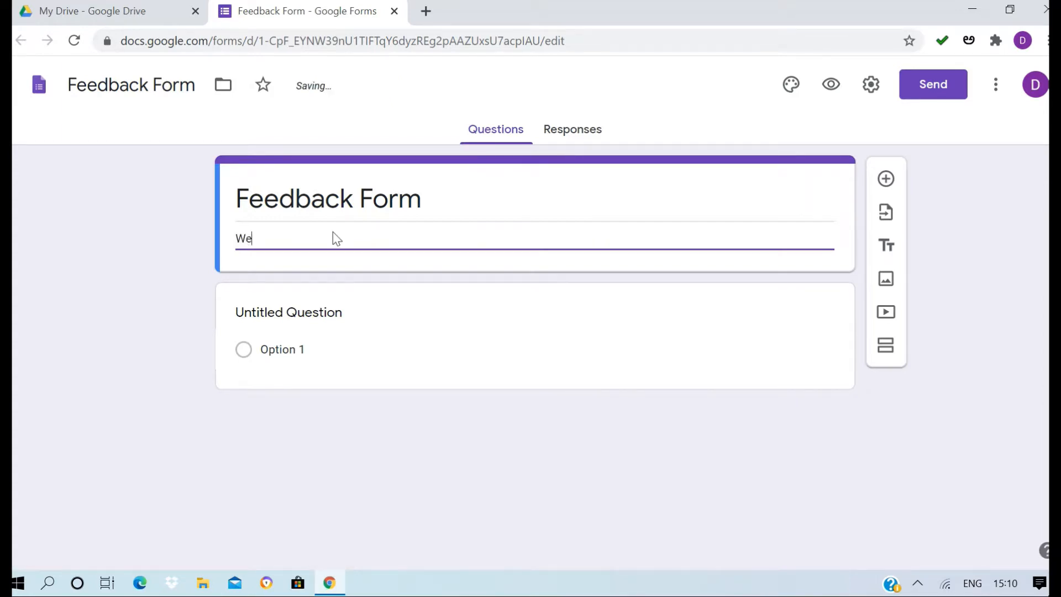
type("binar")
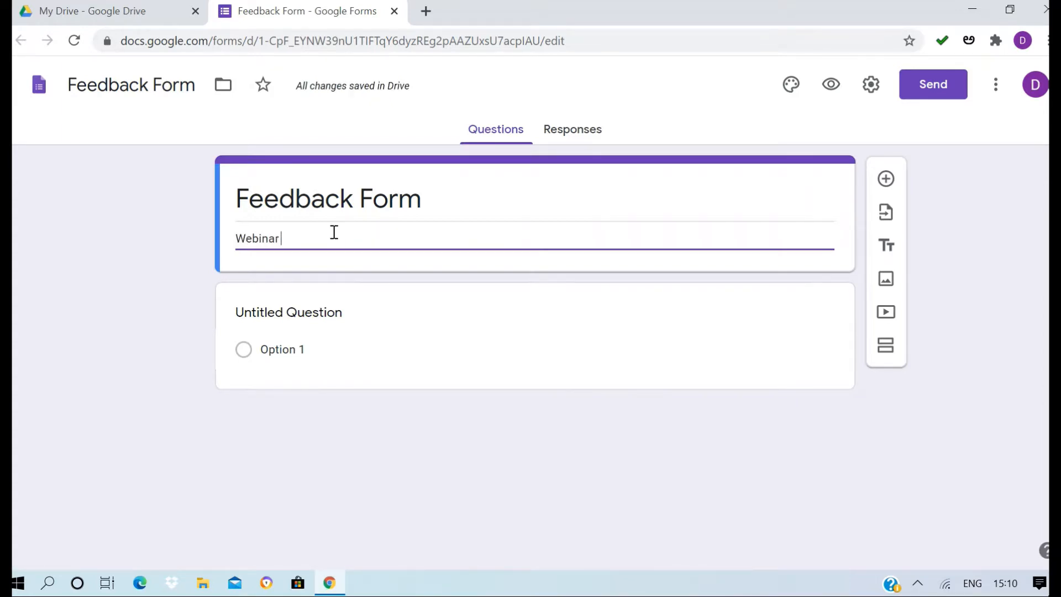
type(" on ")
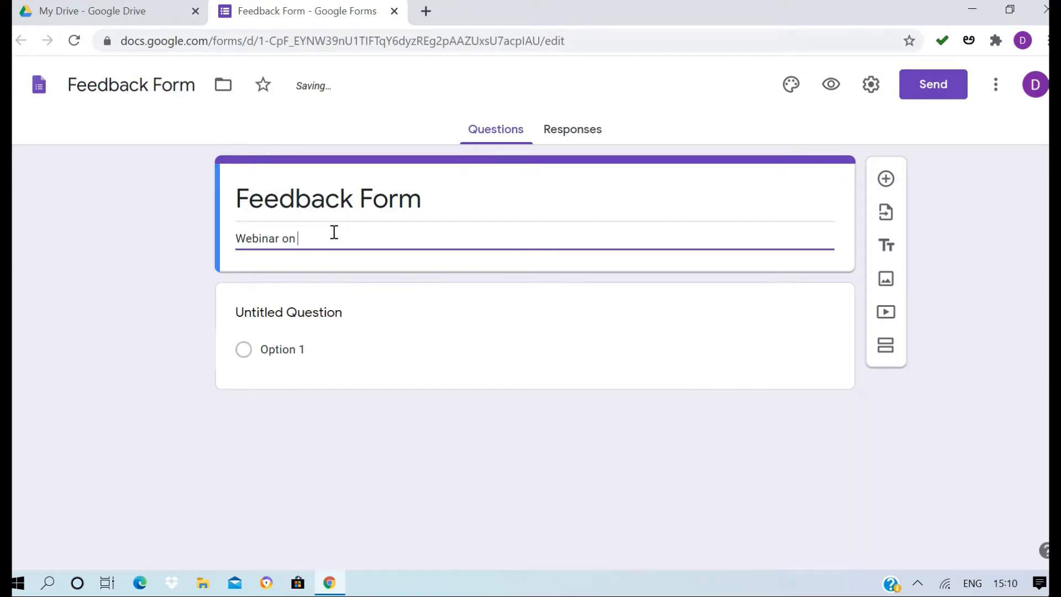
type("online class")
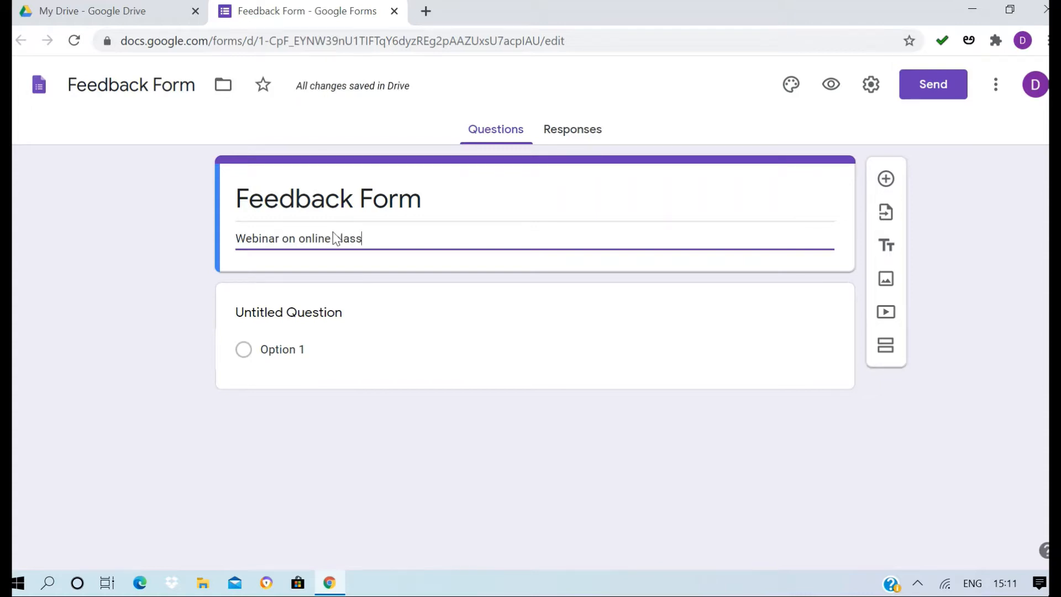
type("es")
Step: Replace the default question title with 'how was the webinar?'
left_click(317, 315)
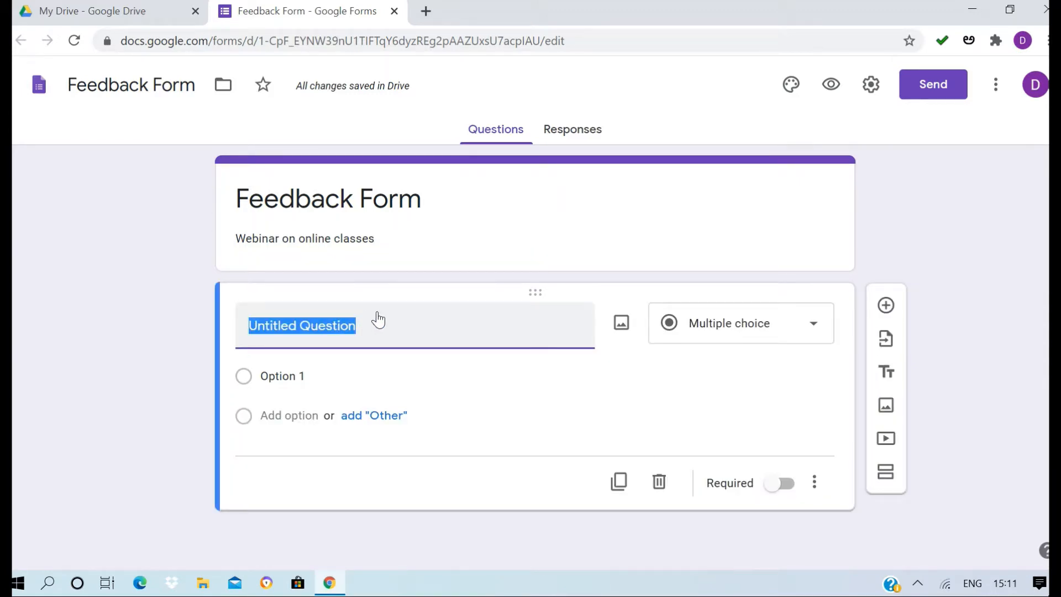
key("BackSpace")
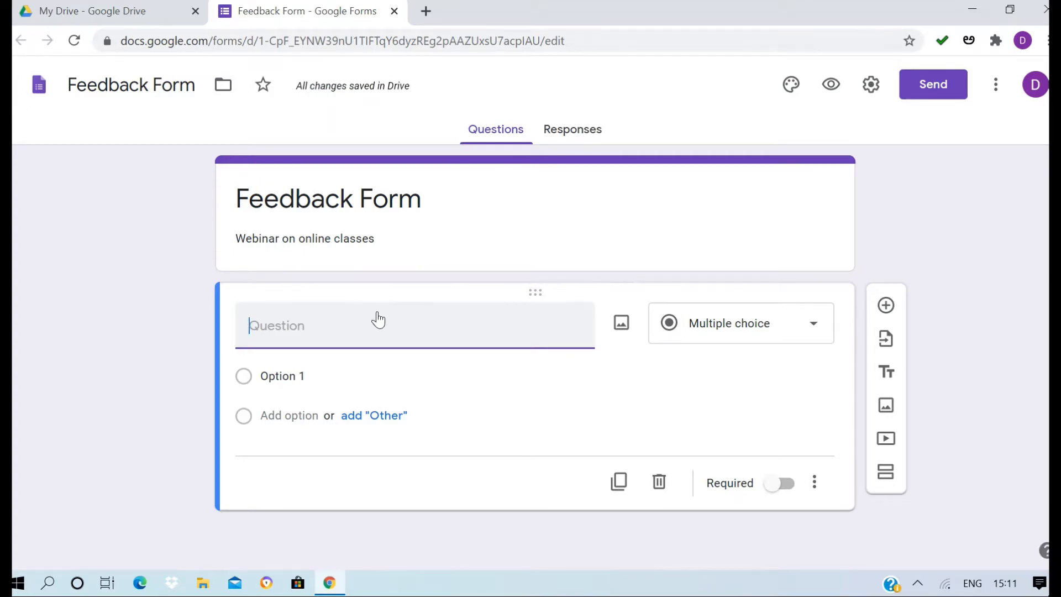
type("how was the")
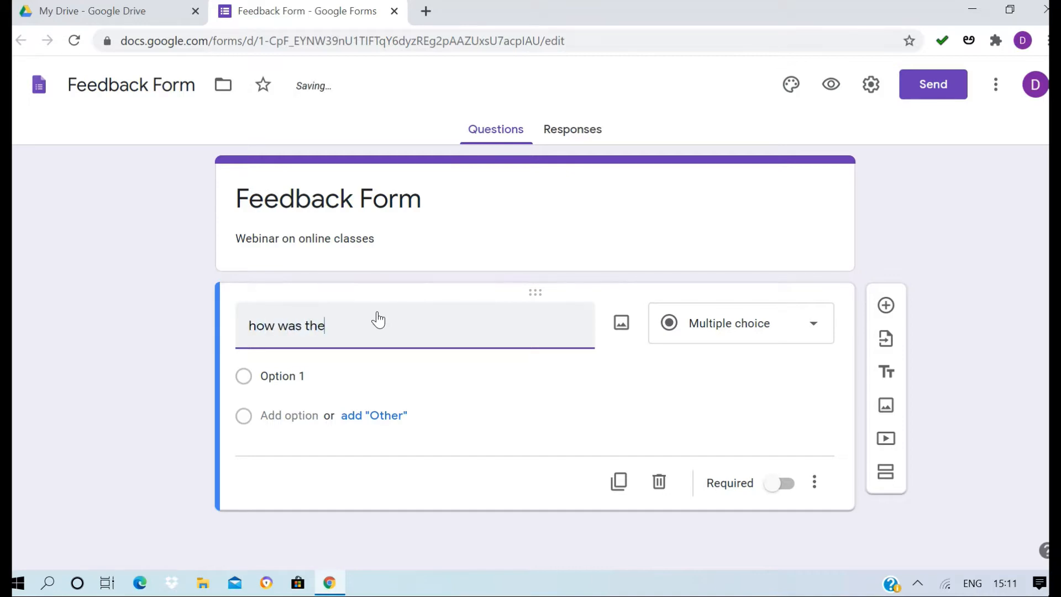
type(" webinar")
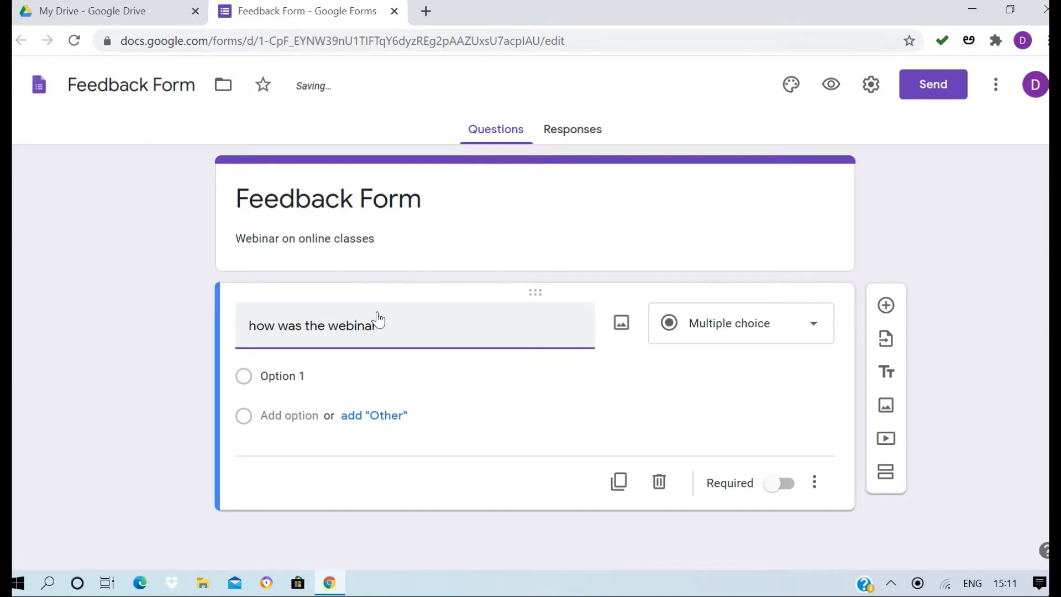
type("?")
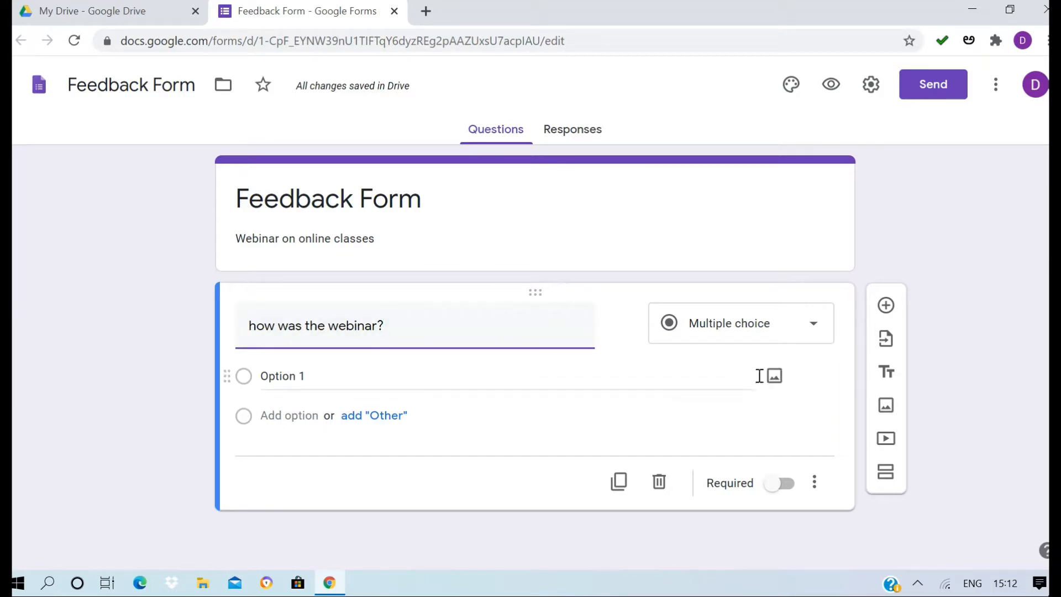
Step: Leave question one as Multiple choice and add a second blank question below it
left_click(816, 330)
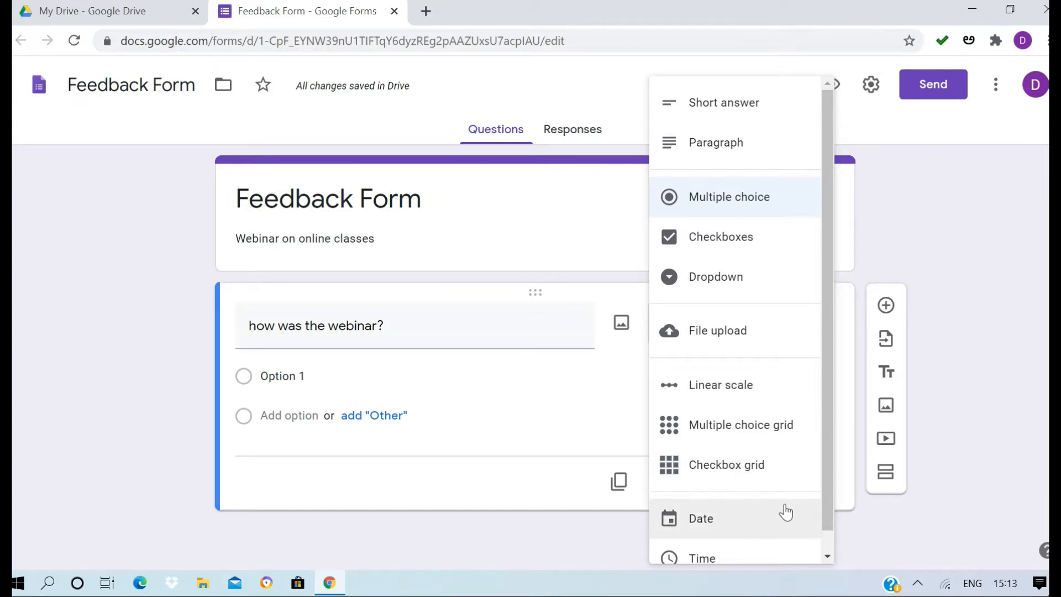
left_click(827, 555)
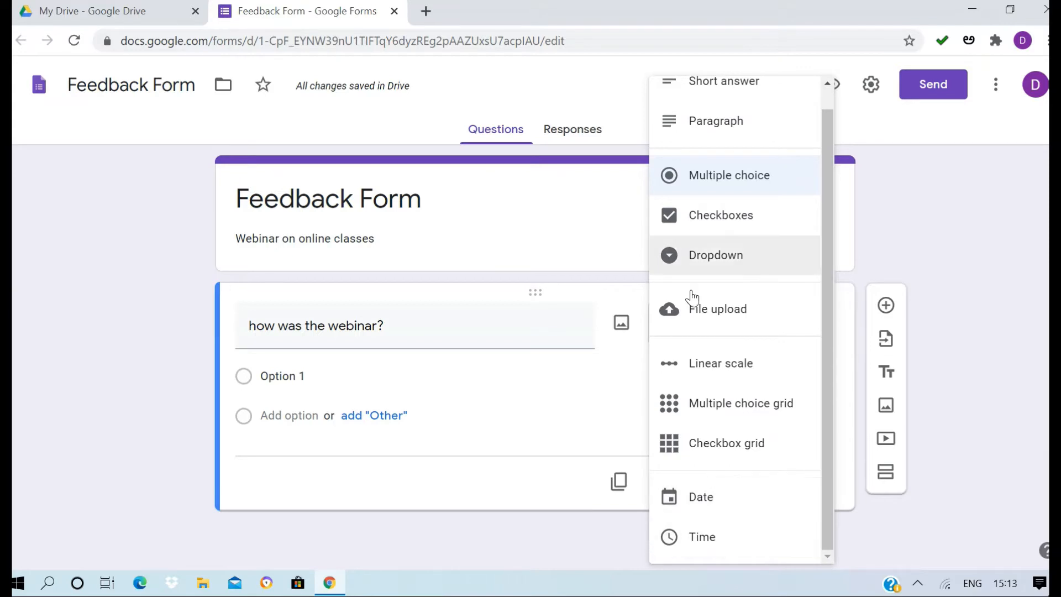
left_click(960, 225)
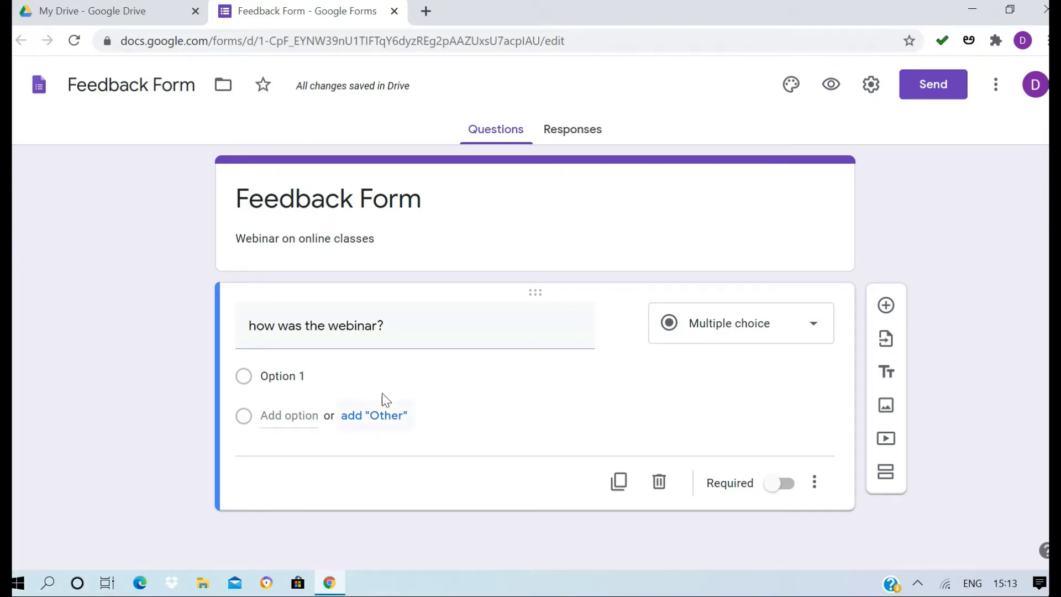
left_click(887, 306)
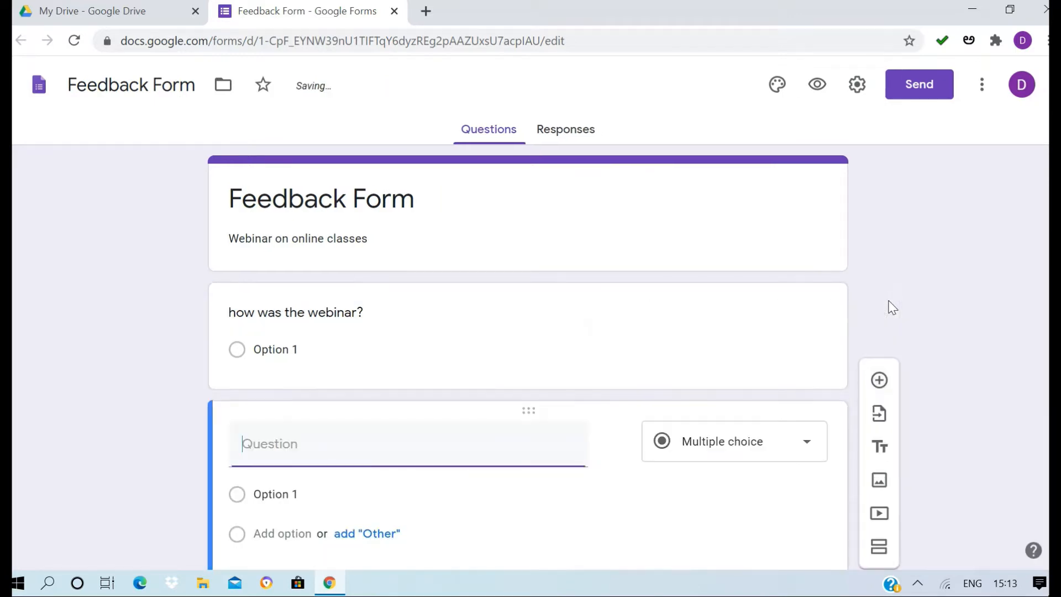
Step: Prefix the first question with '1.' so it reads '1. how was the webinar?'
left_click(313, 326)
left_click(235, 322)
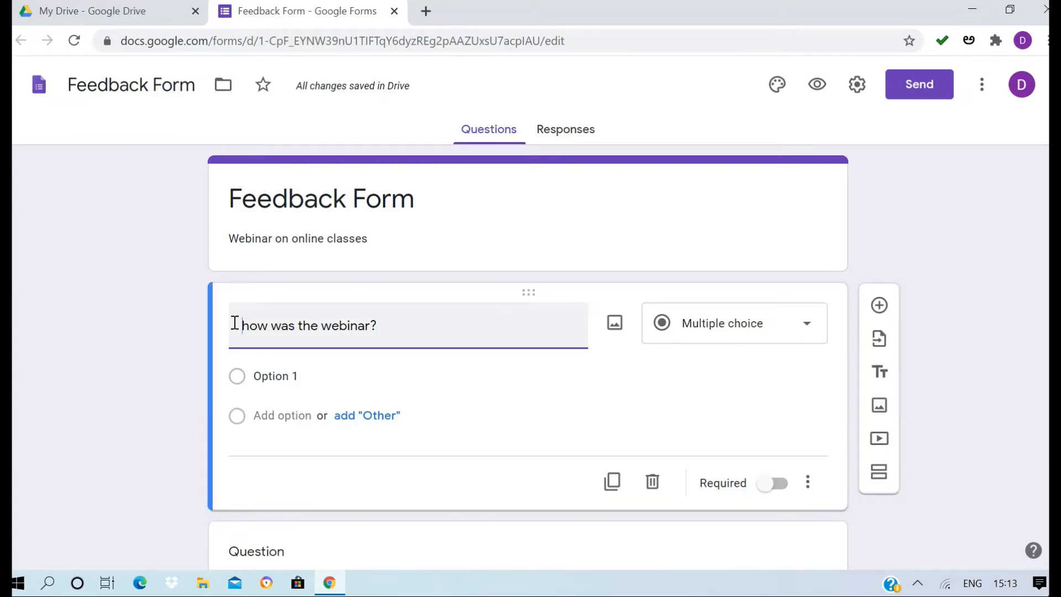
type("1")
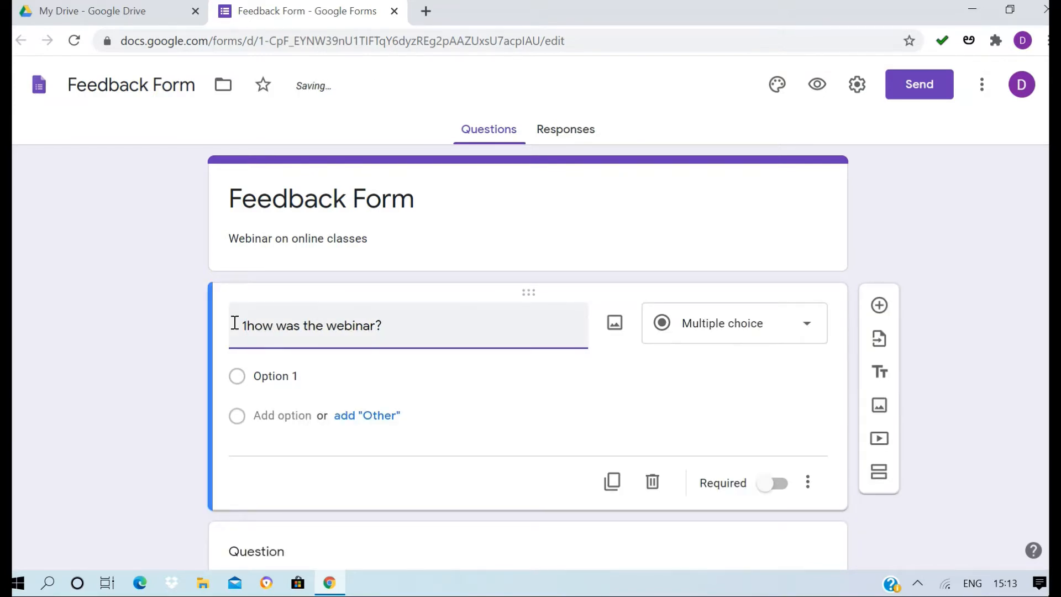
type(".")
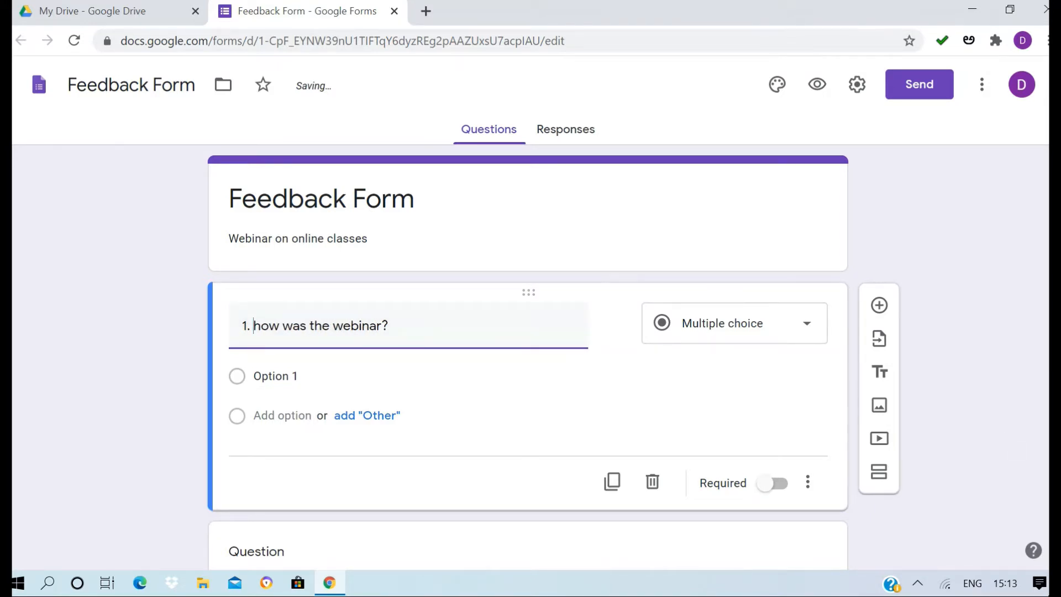
left_click(991, 382)
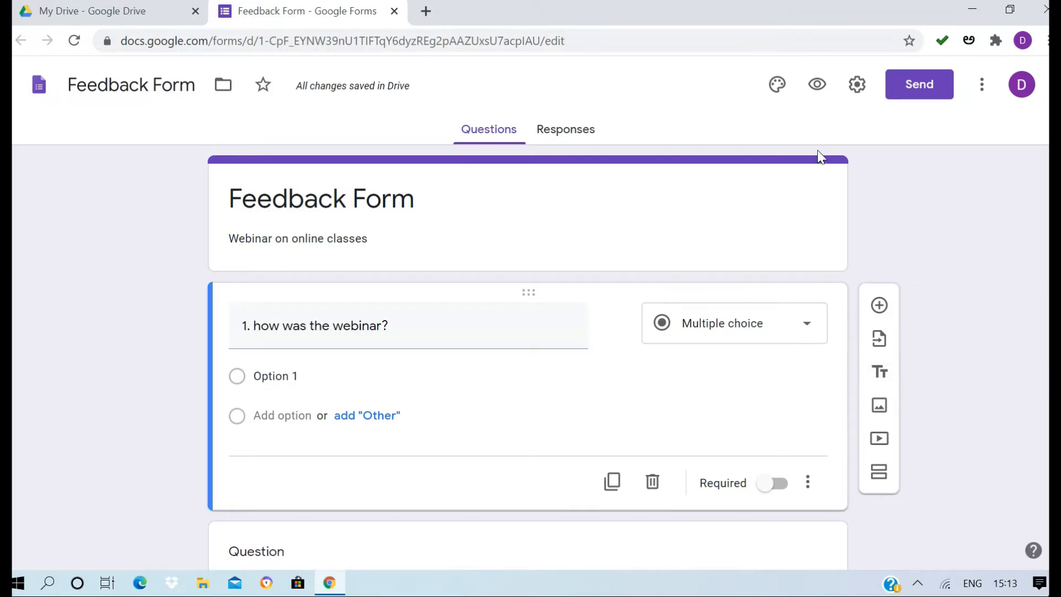
left_click(779, 86)
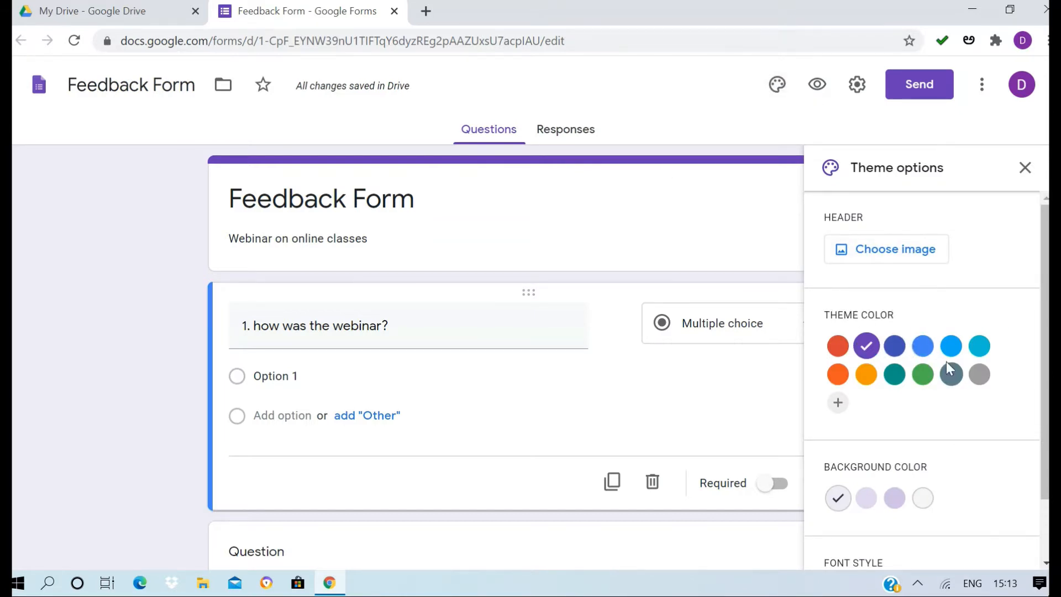
Step: Switch the theme colour to red and browse header image choices
left_click(838, 348)
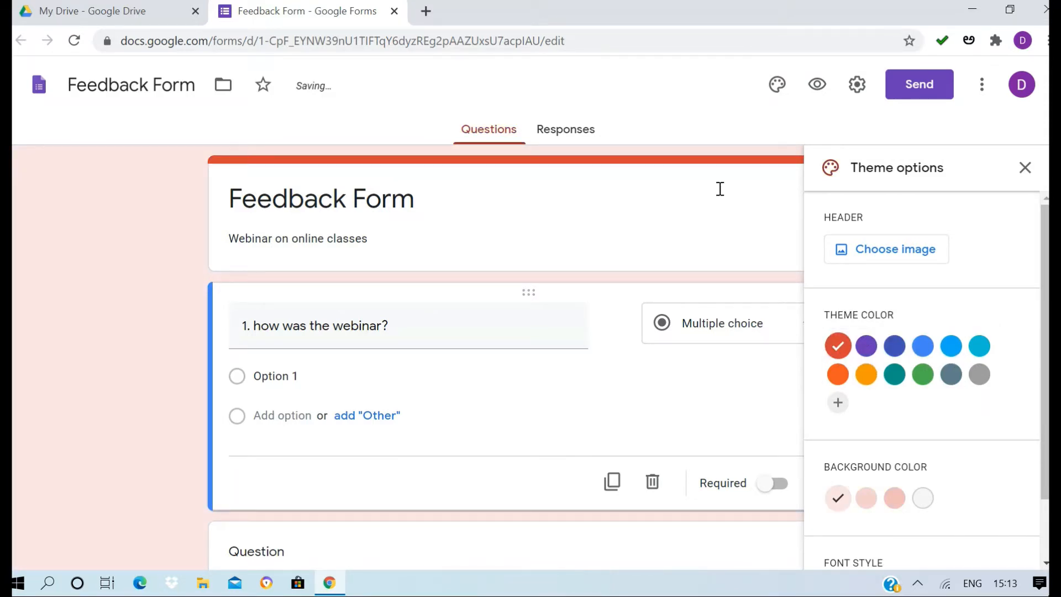
left_click(906, 255)
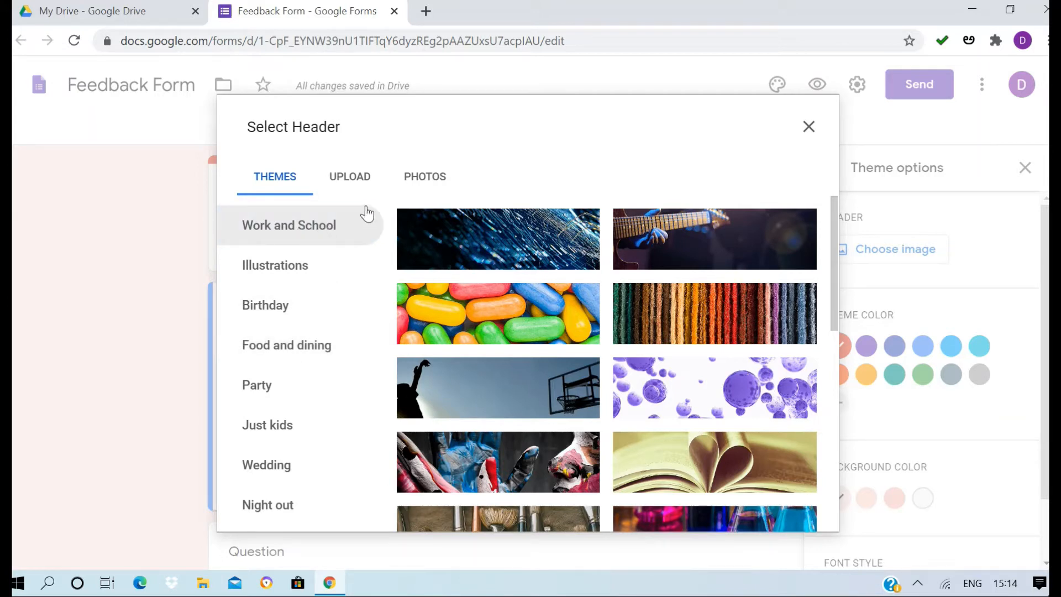
Step: Insert the first Work and School light-streak photo as the form header
left_click(440, 221)
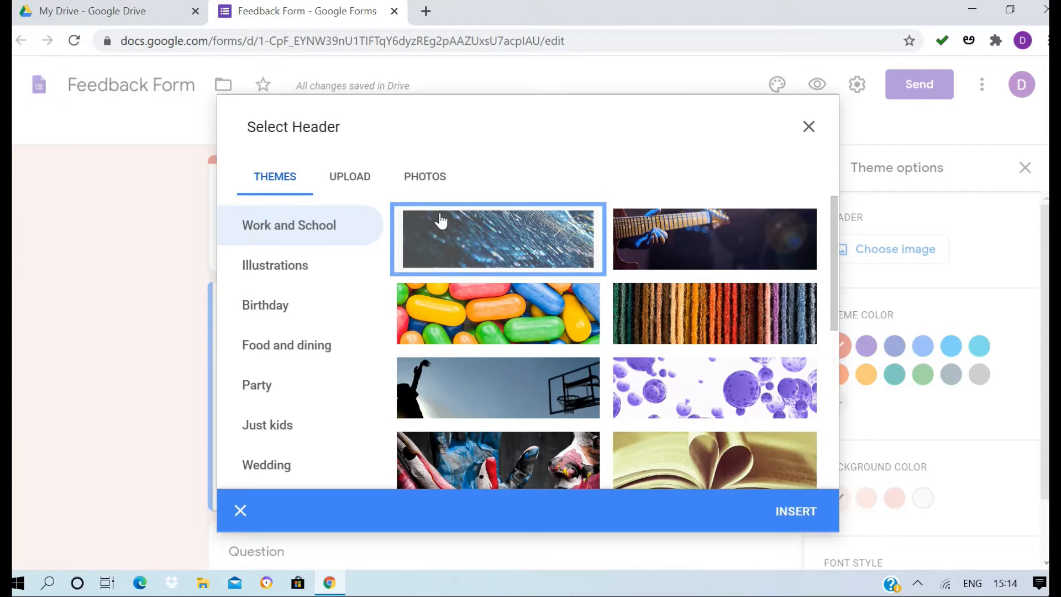
left_click(796, 511)
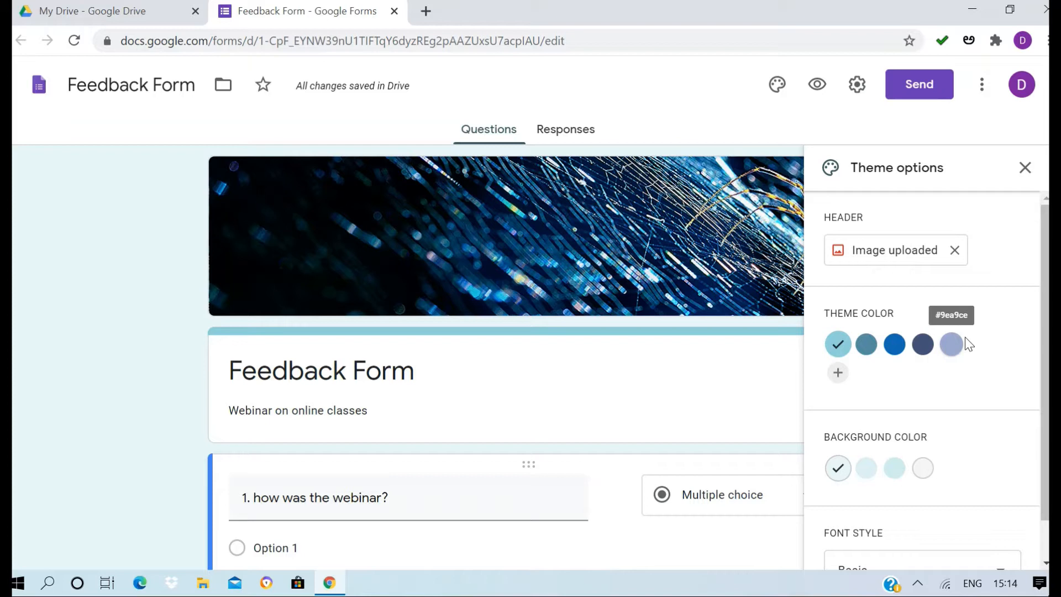
Step: Switch the form's font style to Playful after briefly trying Decorative
scroll(967, 344, "down", 1)
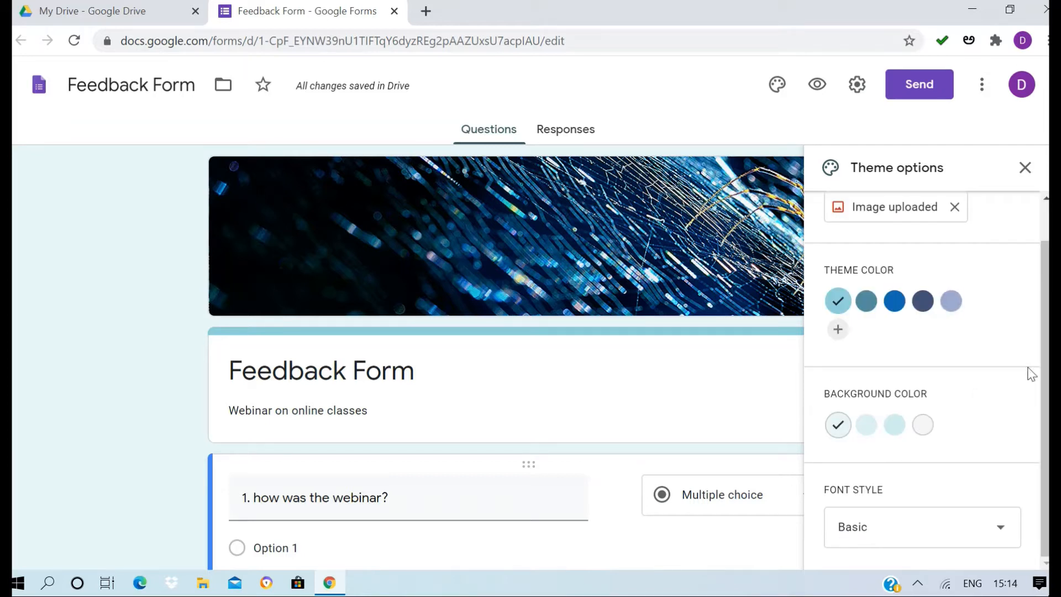
left_click(1007, 535)
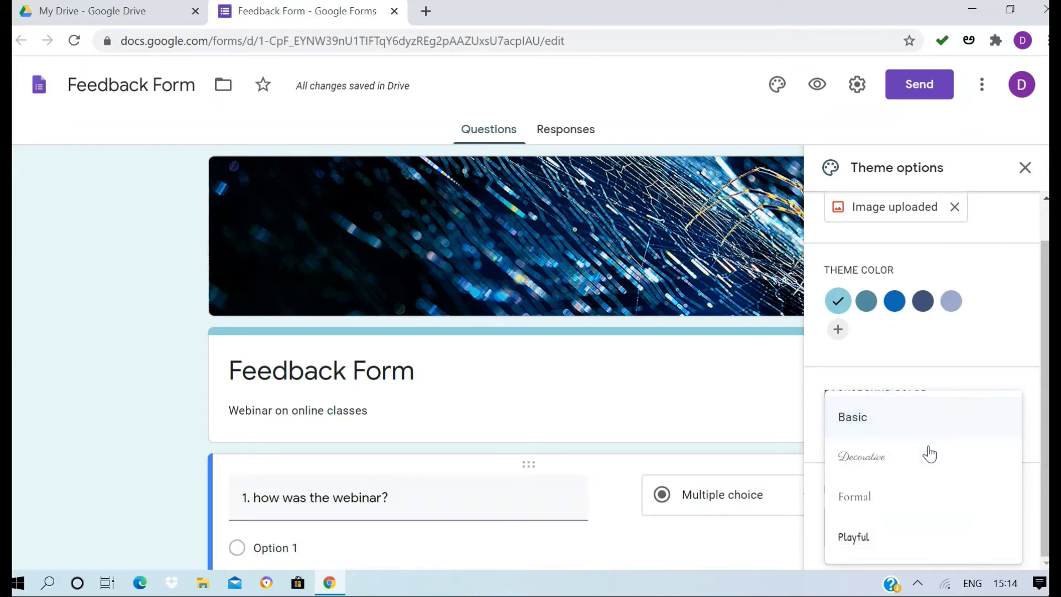
left_click(921, 470)
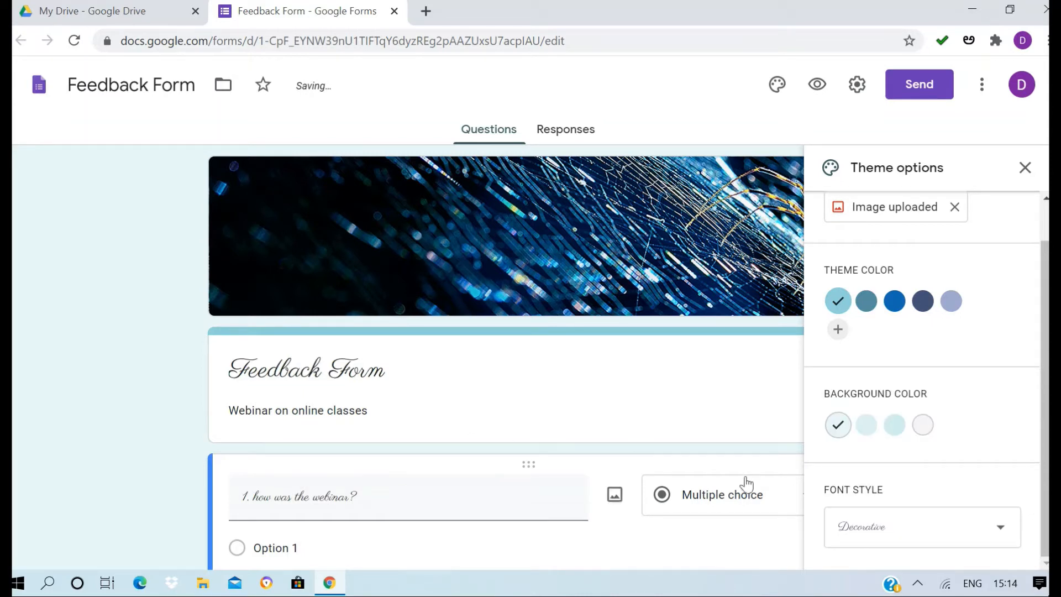
left_click(1001, 534)
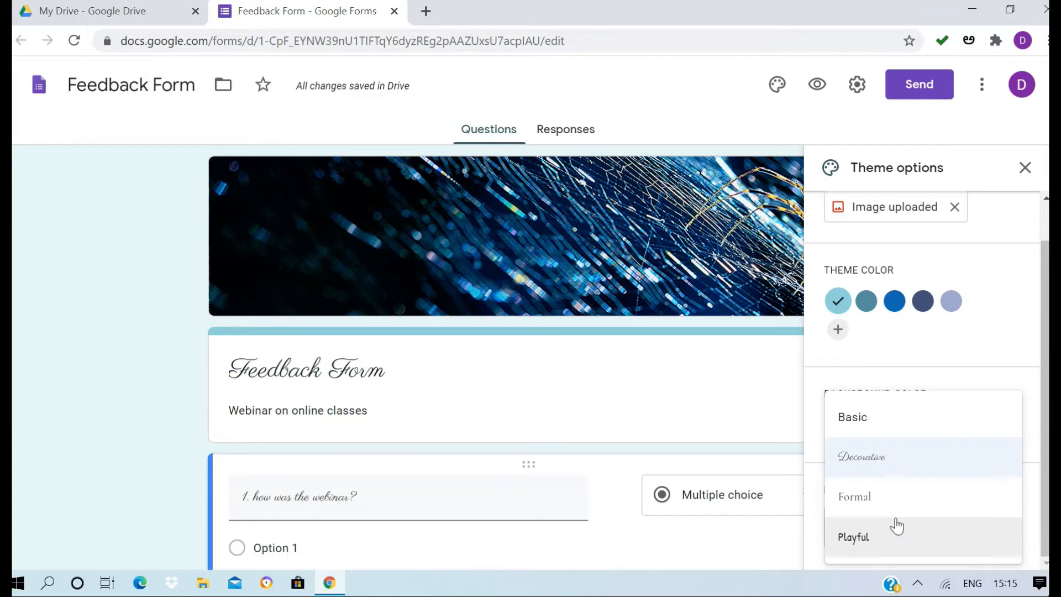
left_click(894, 534)
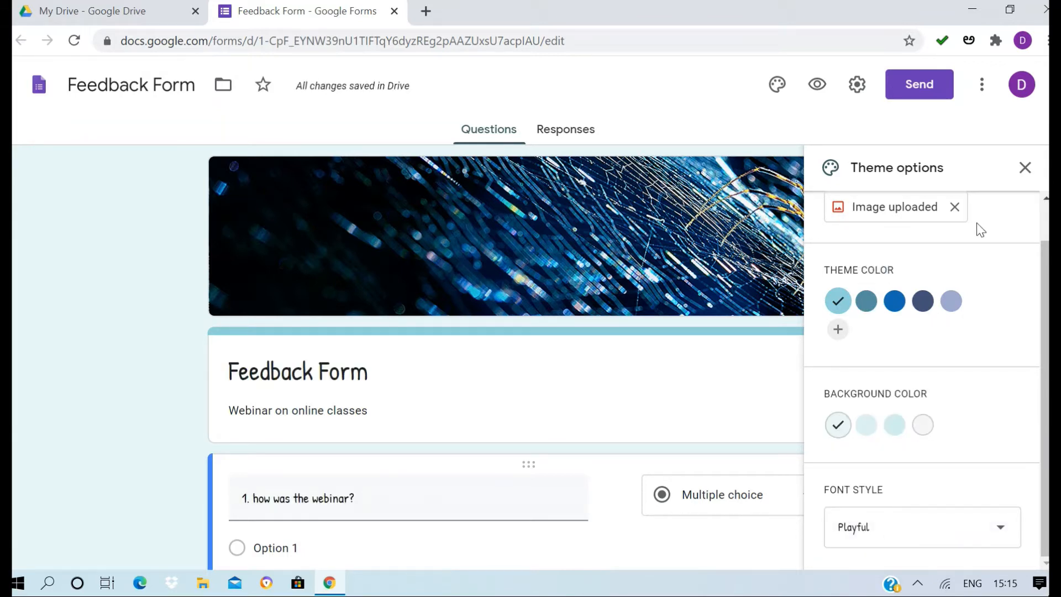
Step: Close Theme options and insert a title-and-description section after question 1
left_click(1023, 168)
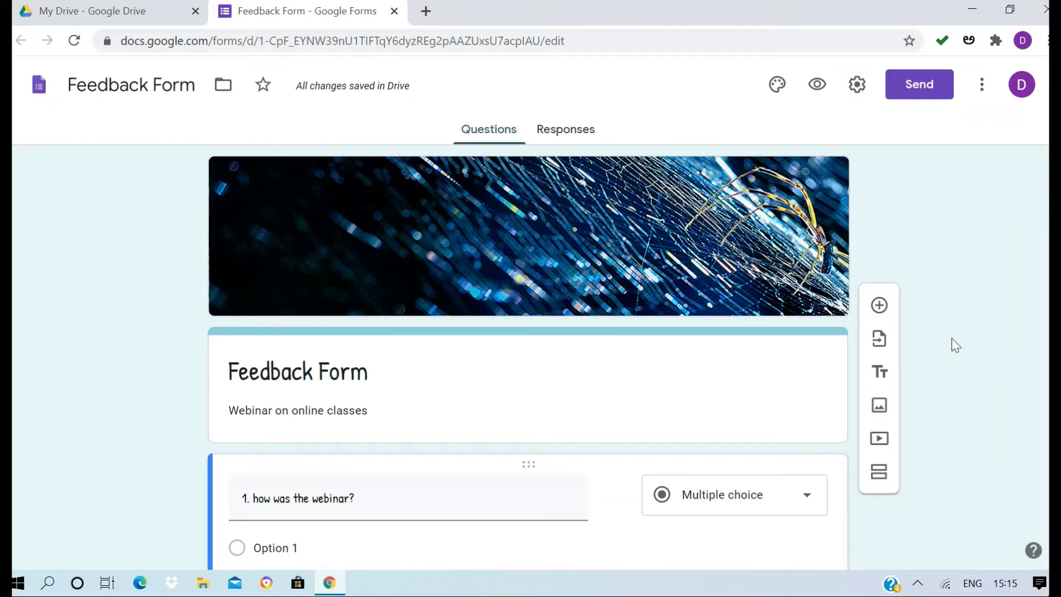
left_click(879, 373)
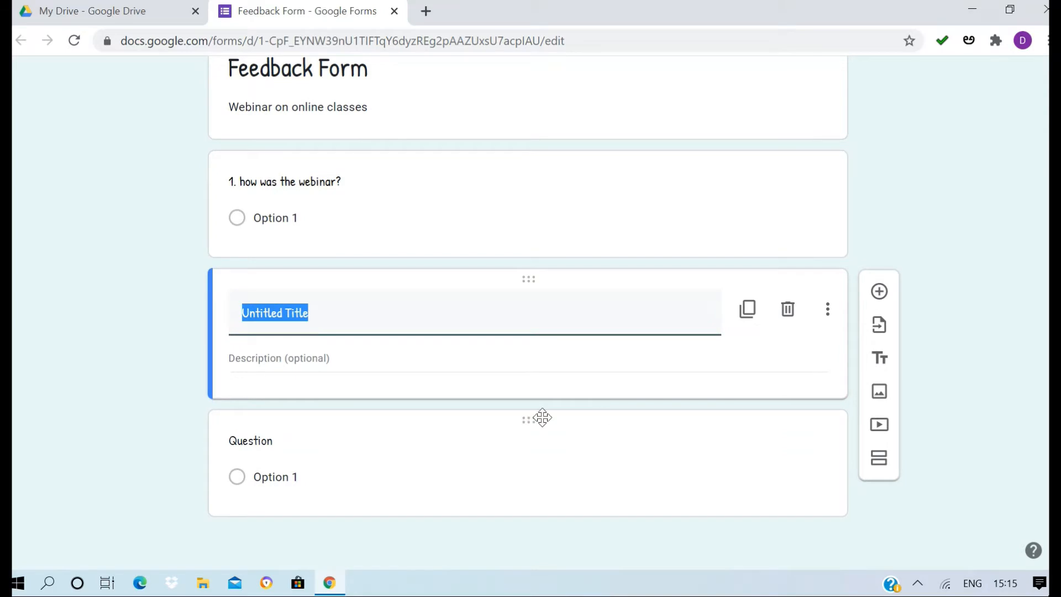
Step: Replace the Untitled section title with 'Fill in the blanks'
left_click(550, 310)
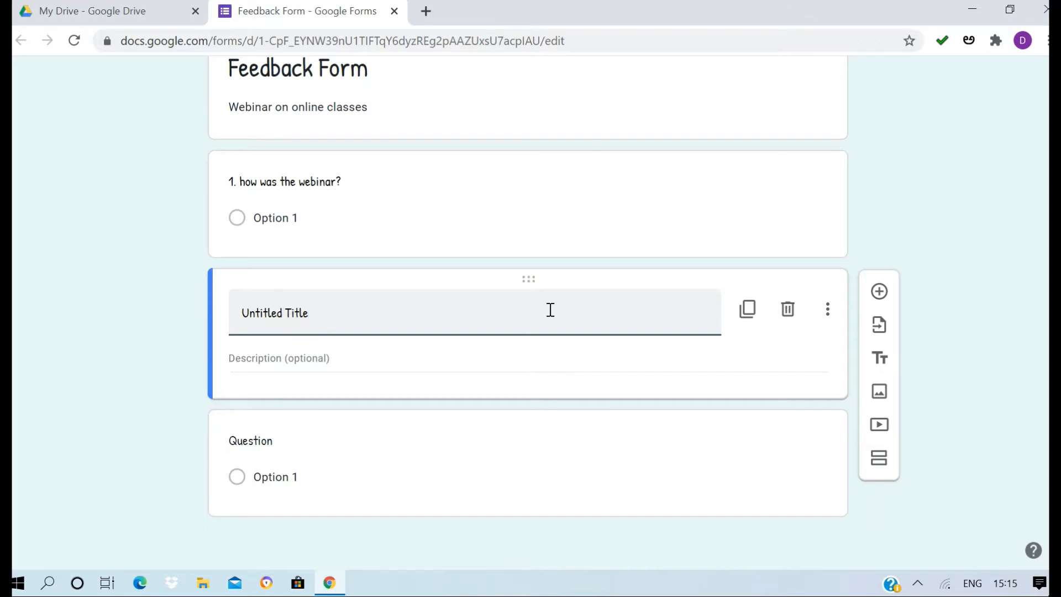
key("BackSpace")
key("BackSpace")
key("BackSpace")
key("BackSpace")
key("BackSpace")
key("BackSpace")
key("BackSpace")
key("BackSpace")
key("BackSpace")
key("BackSpace")
key("BackSpace")
key("BackSpace")
key("BackSpace")
key("BackSpace")
type("Fill in the blanks")
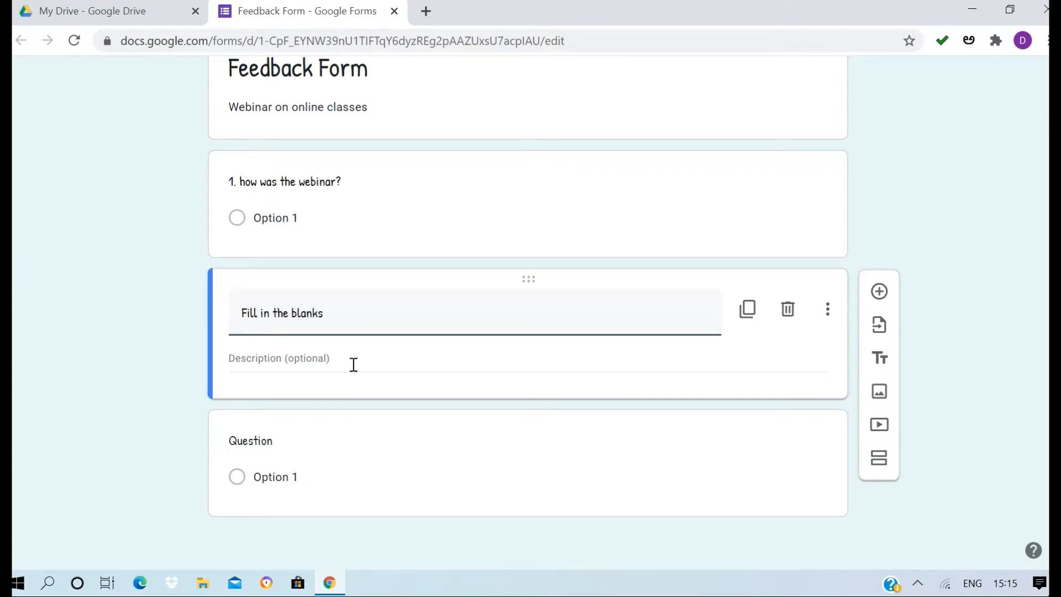
left_click(307, 359)
left_click(284, 472)
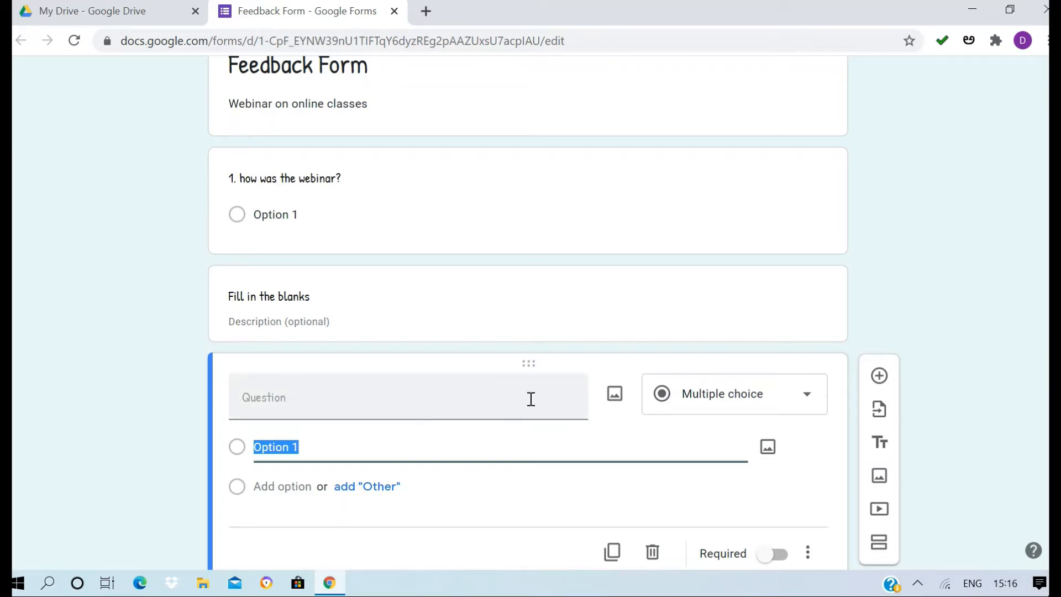
Step: Insert a red apple photo from a Google Image Search for 'apple' into the blank question
left_click(616, 394)
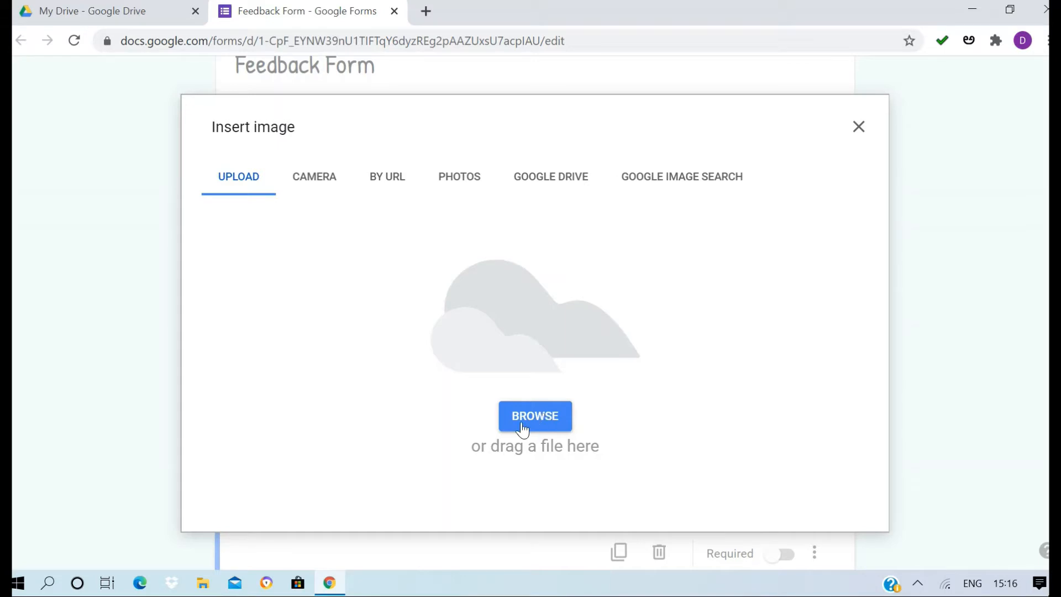
left_click(519, 181)
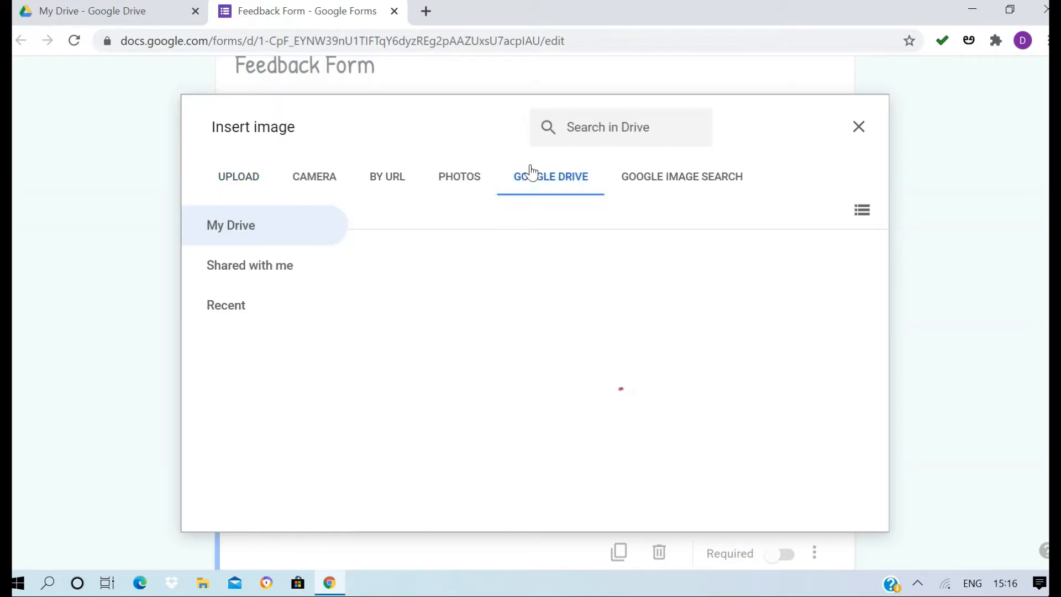
left_click(652, 187)
left_click(480, 187)
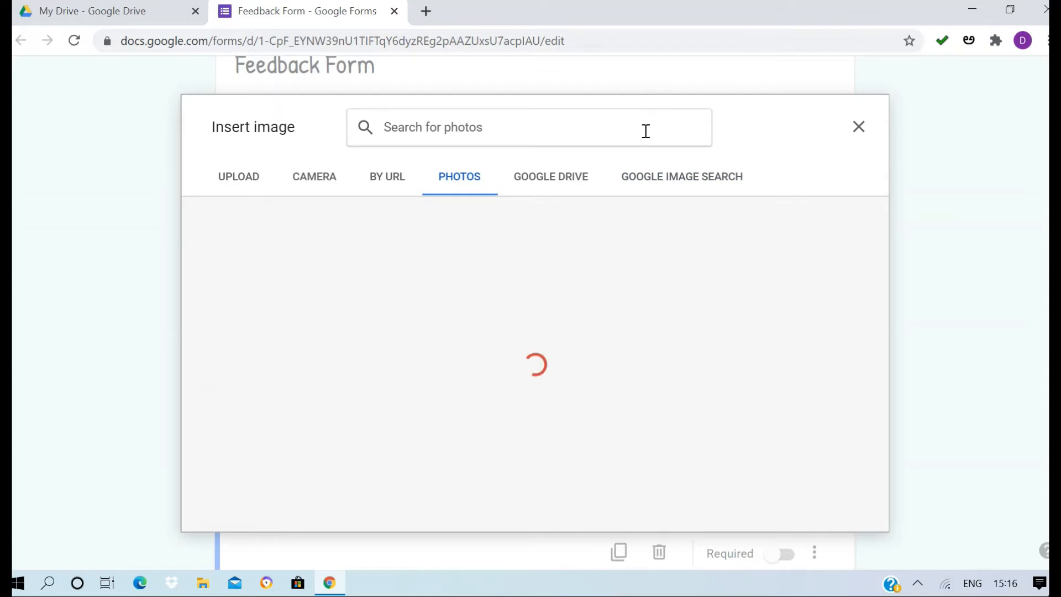
left_click(641, 175)
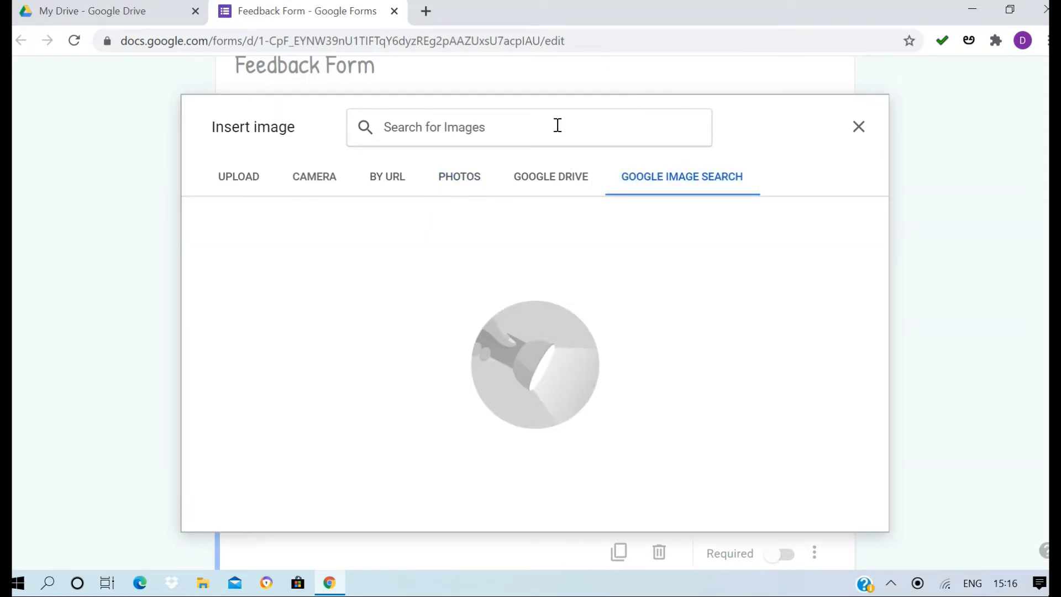
type("apple")
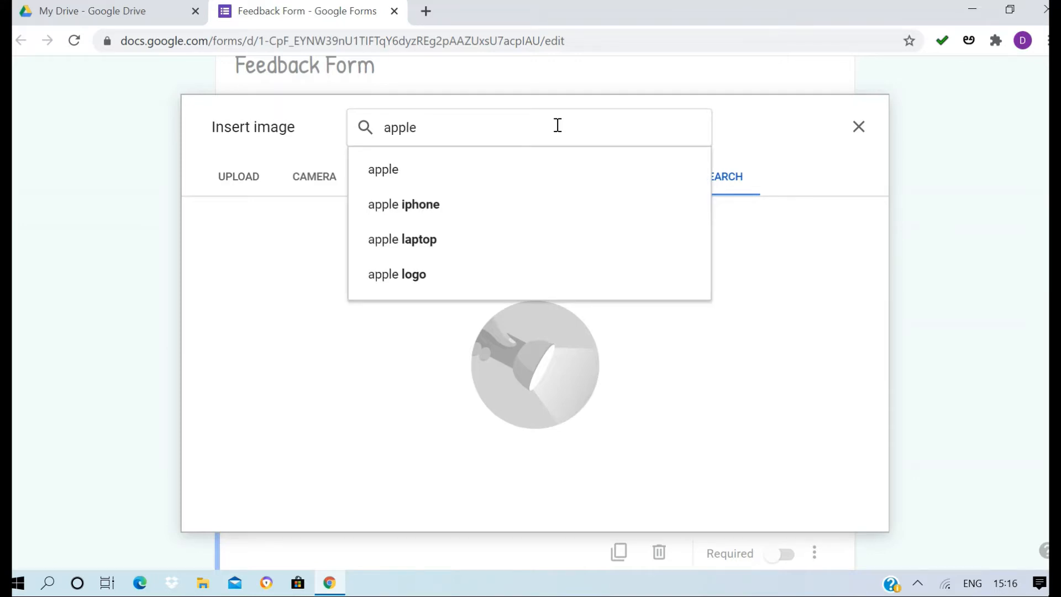
key("Return")
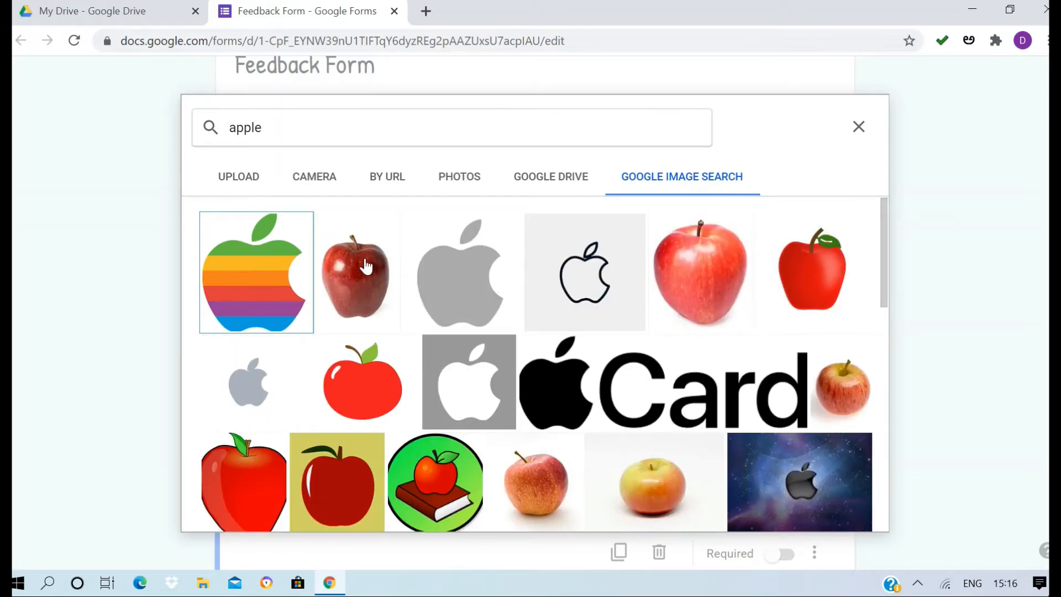
left_click(354, 273)
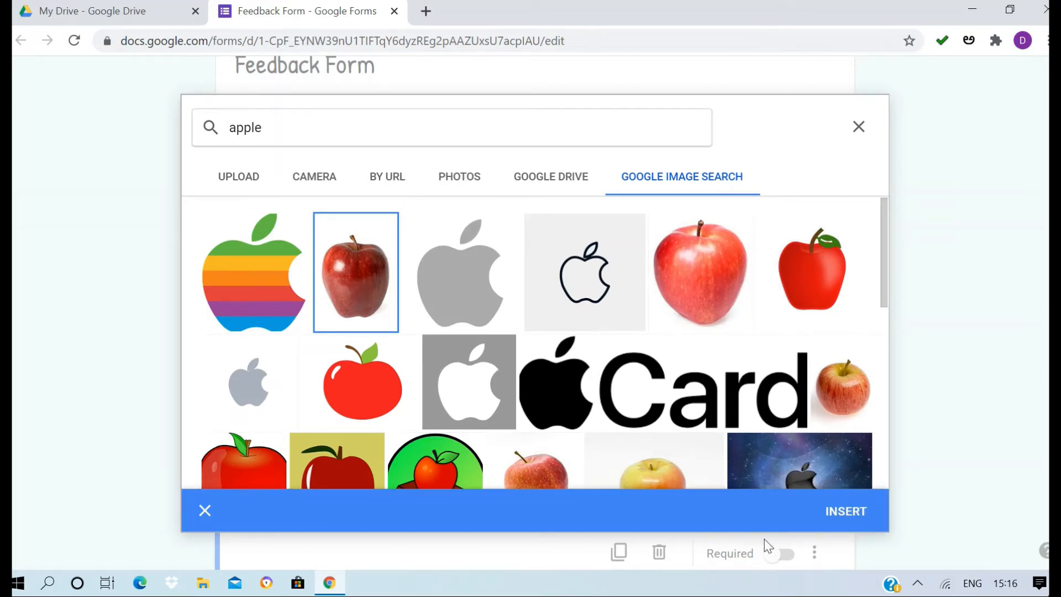
left_click(850, 513)
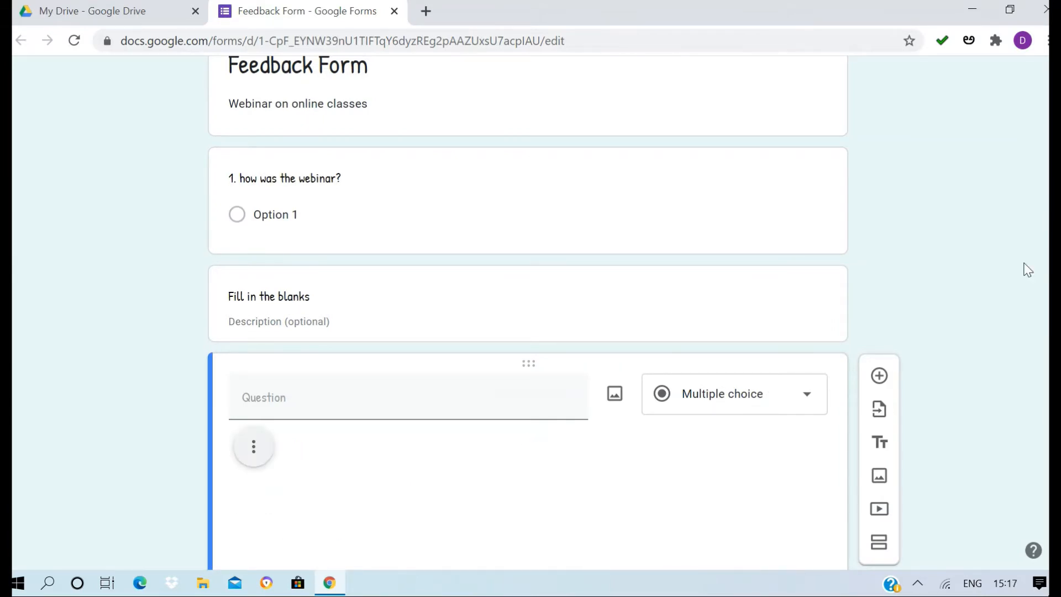
Step: Drag the apple photo's corner handle to shrink it to a small picture
scroll(975, 270, "down", 7)
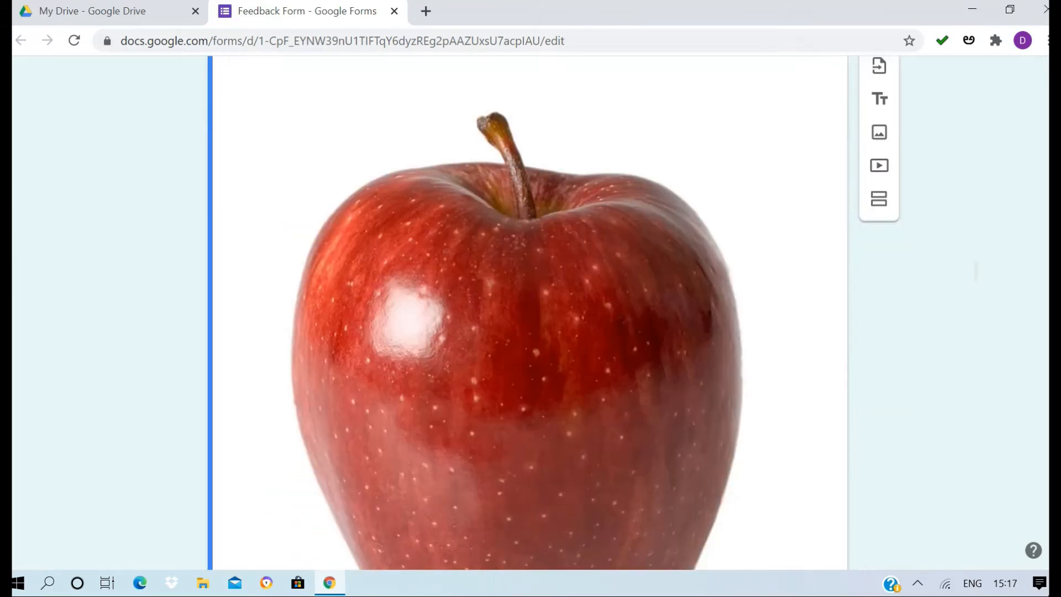
scroll(976, 271, "down", 6)
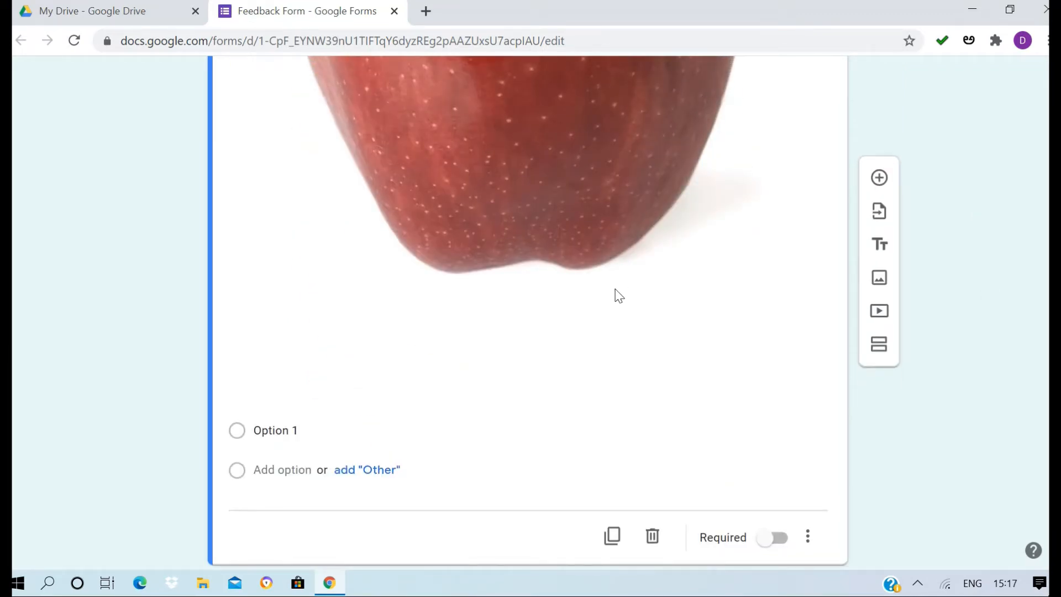
left_click(572, 292)
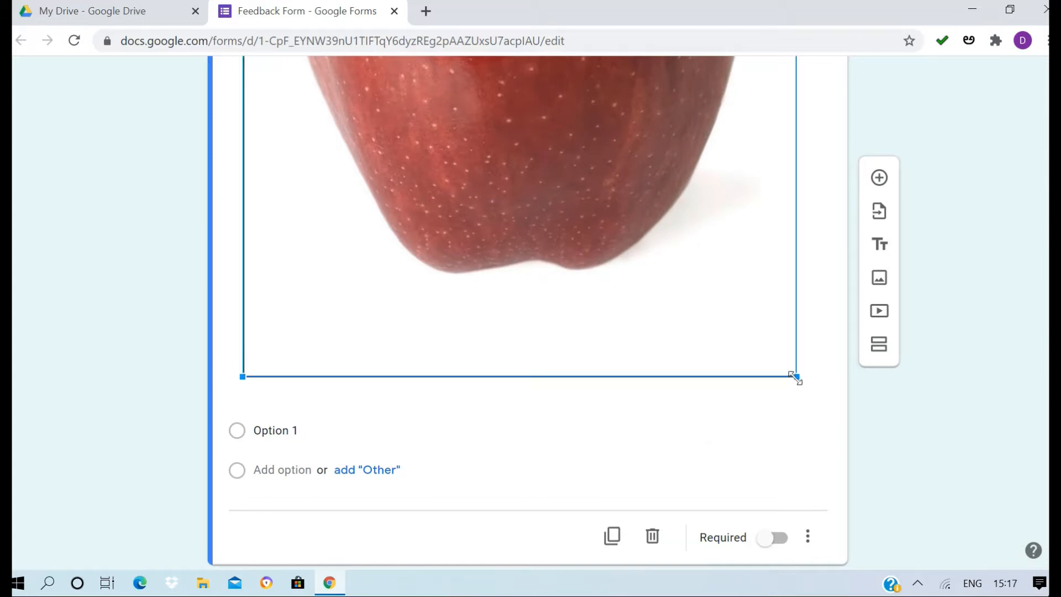
left_click_drag(795, 379, 646, 279)
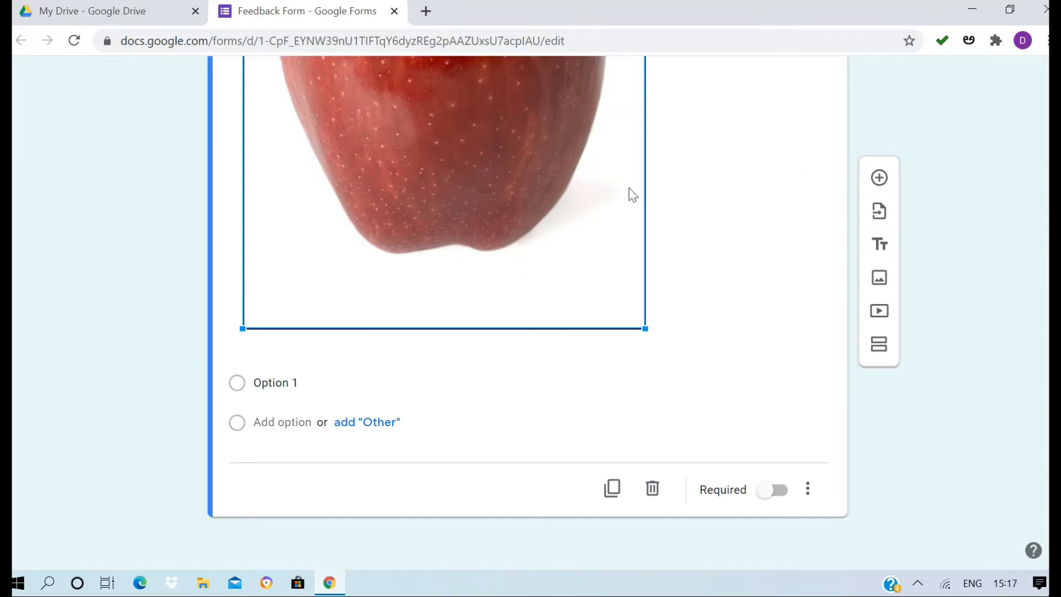
left_click_drag(645, 328, 488, 96)
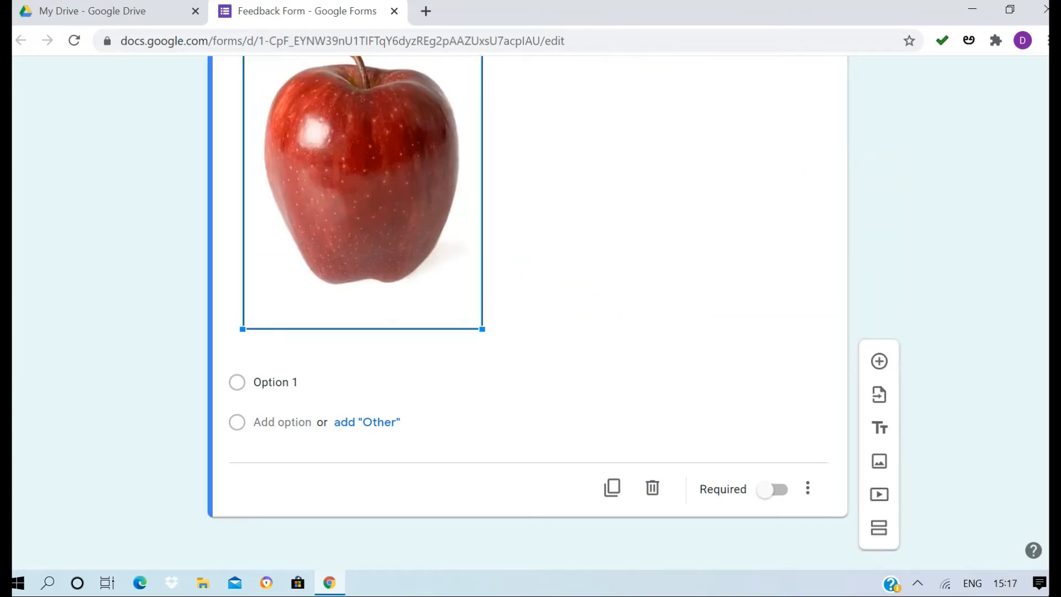
left_click_drag(477, 432, 404, 328)
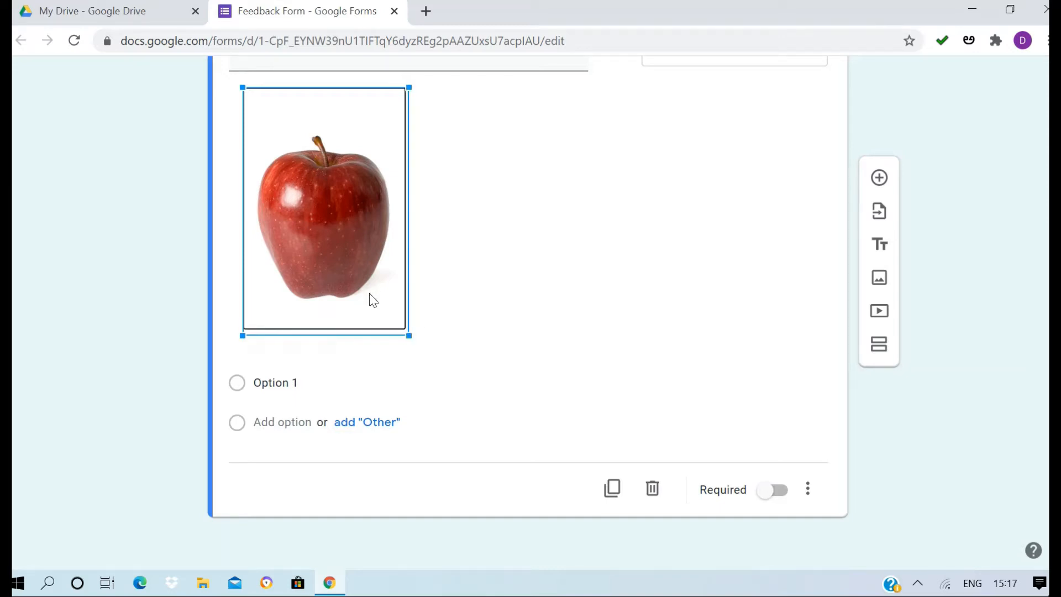
Step: Set the question's answer options to apple, papaya and orange
left_click(297, 384)
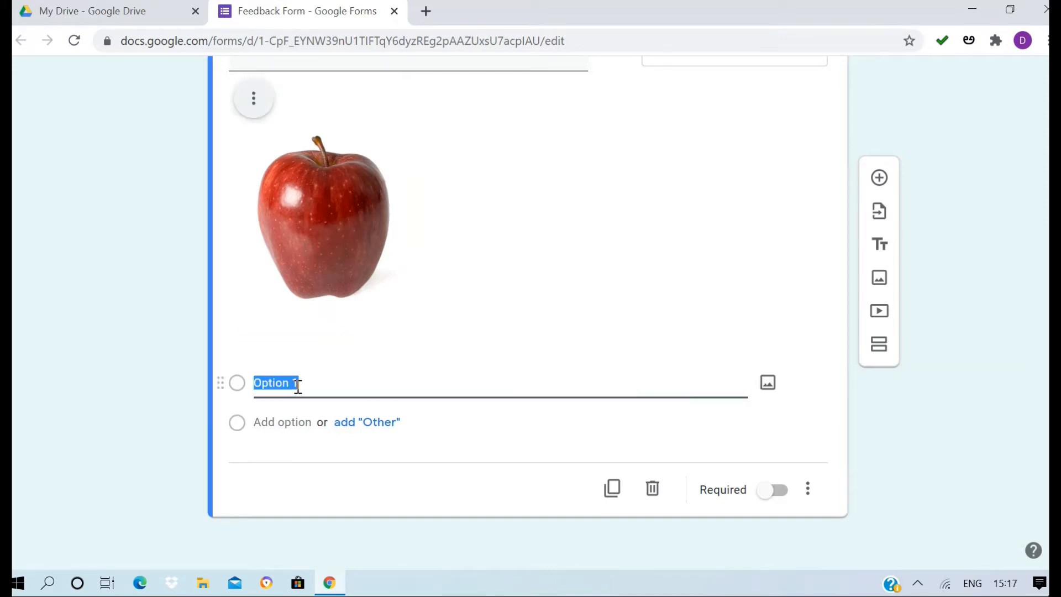
key("BackSpace")
type("apple")
left_click(294, 424)
type("p")
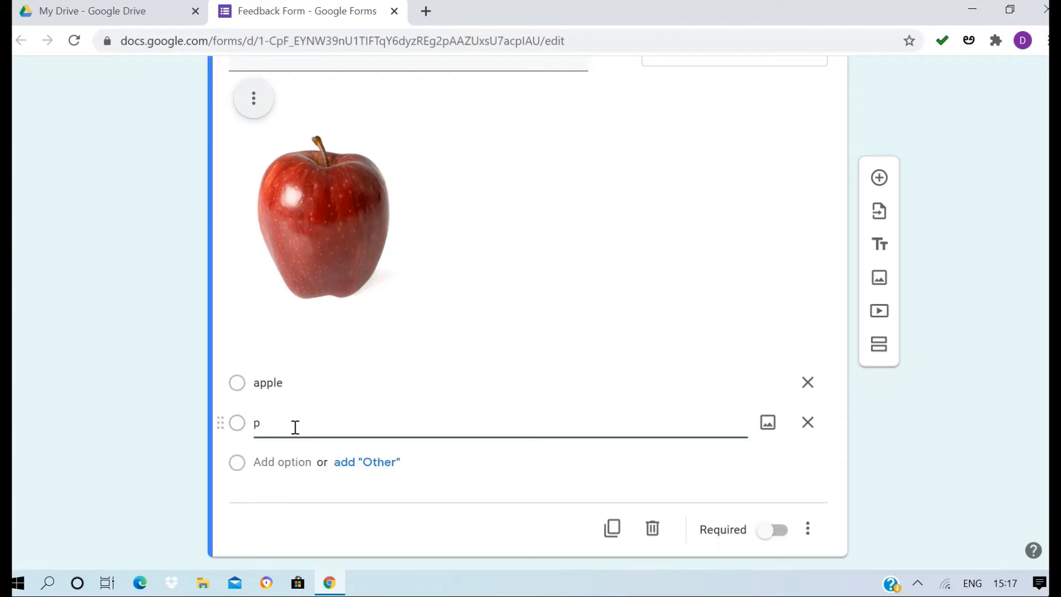
type("apaya")
left_click(292, 462)
type("orange")
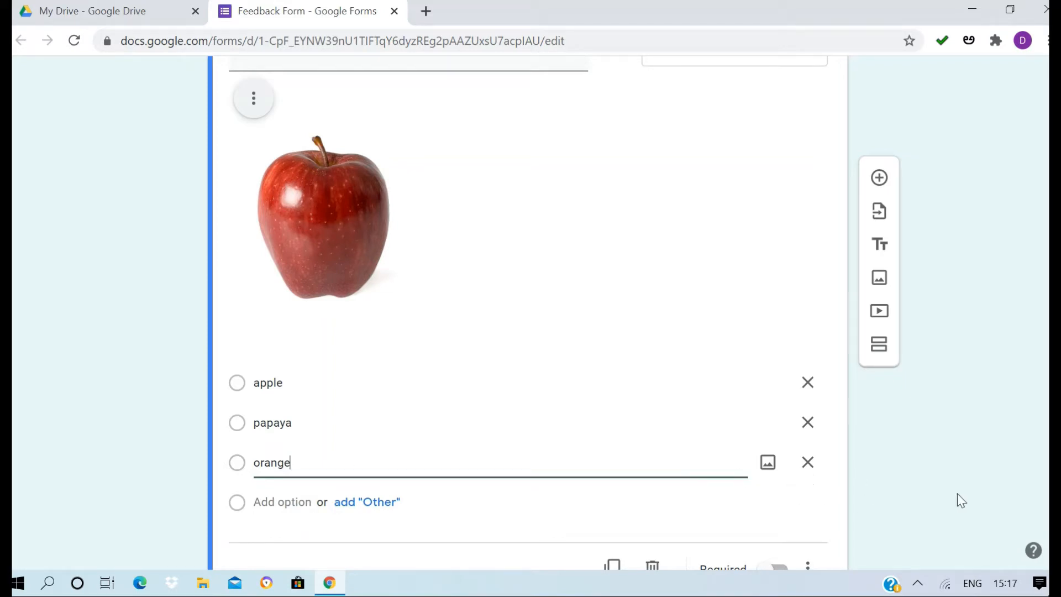
Step: Title the apple question 'Identify picture'
scroll(957, 493, "up", 1)
scroll(957, 493, "up", 1)
left_click(362, 179)
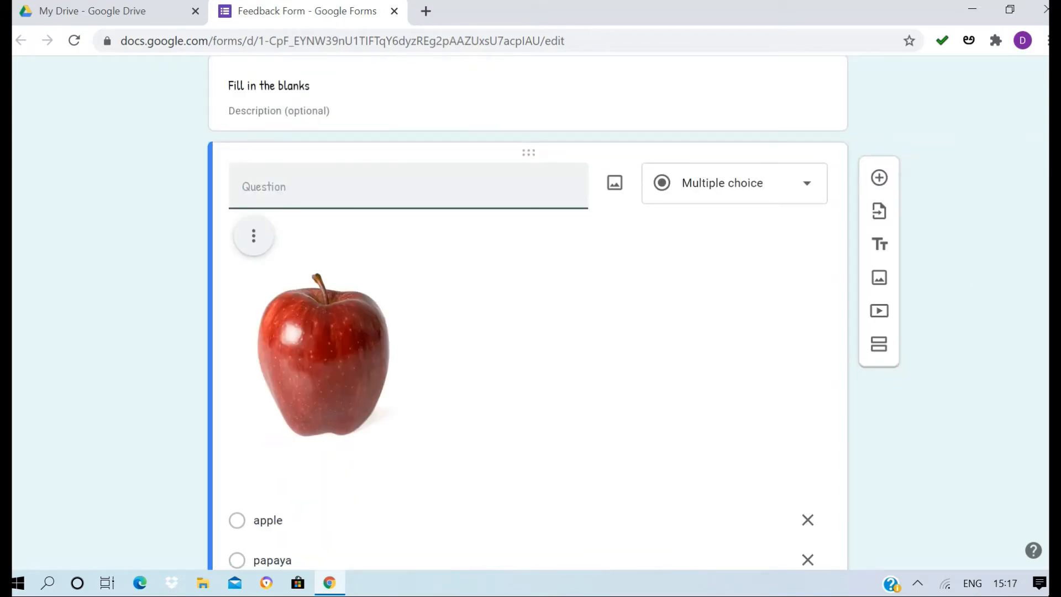
type("Identify picture")
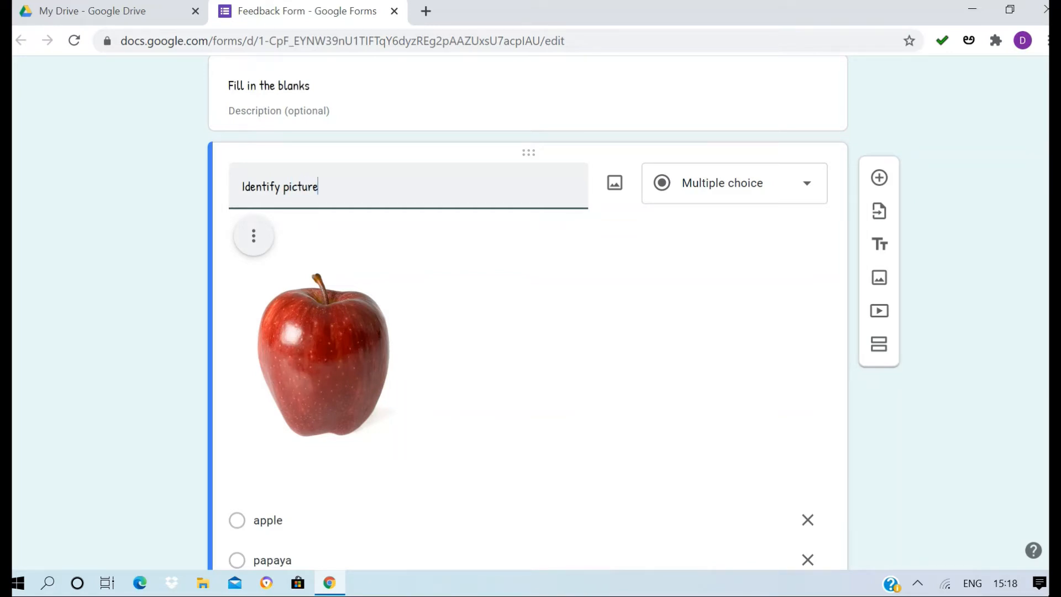
scroll(528, 318, "up", 5)
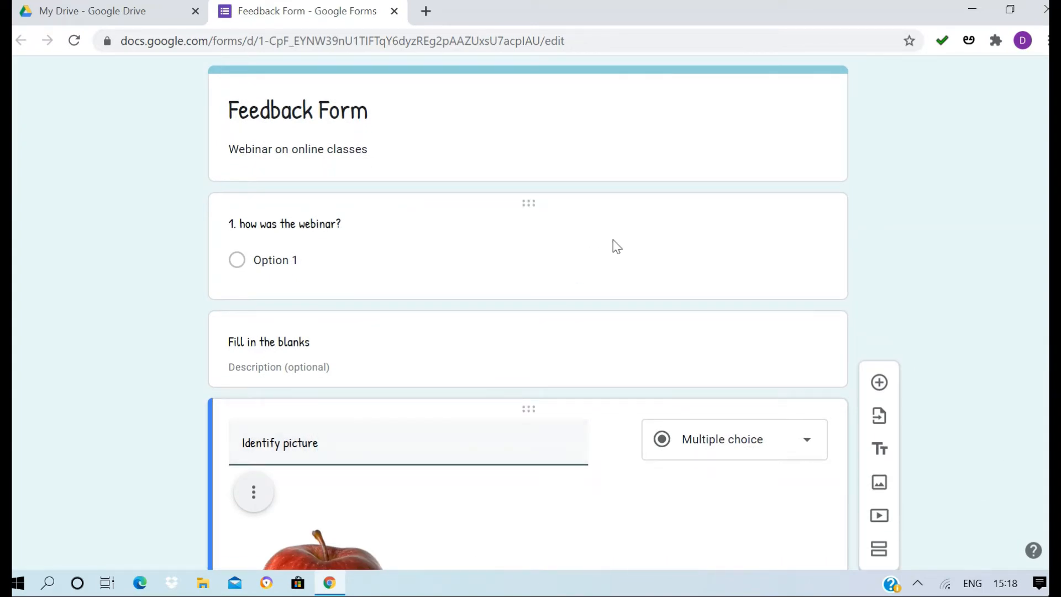
Step: Change question 1 'how was the webinar?' from multiple choice to Short answer
left_click(617, 234)
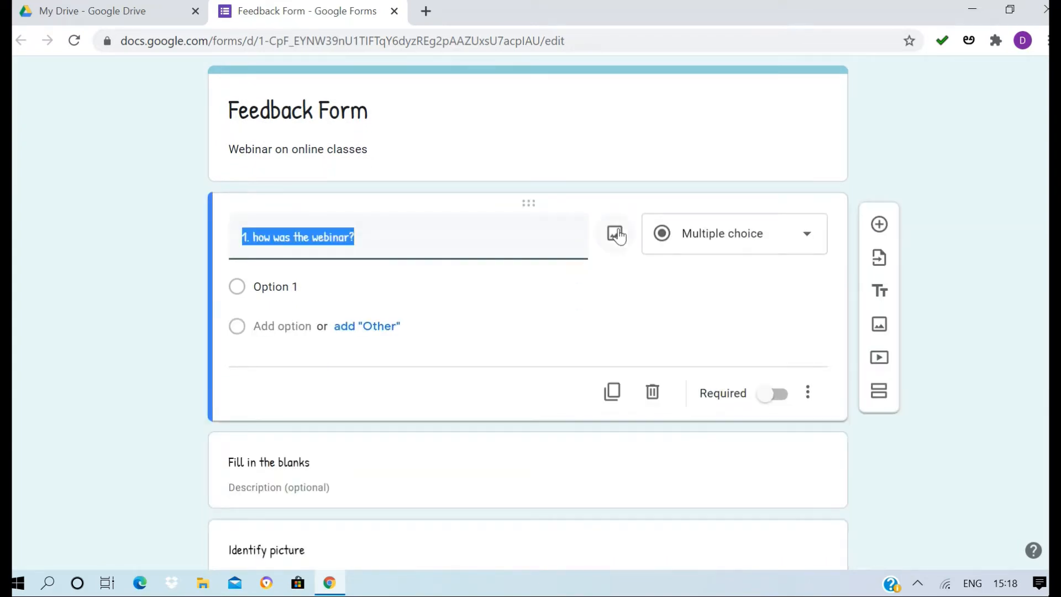
left_click(803, 237)
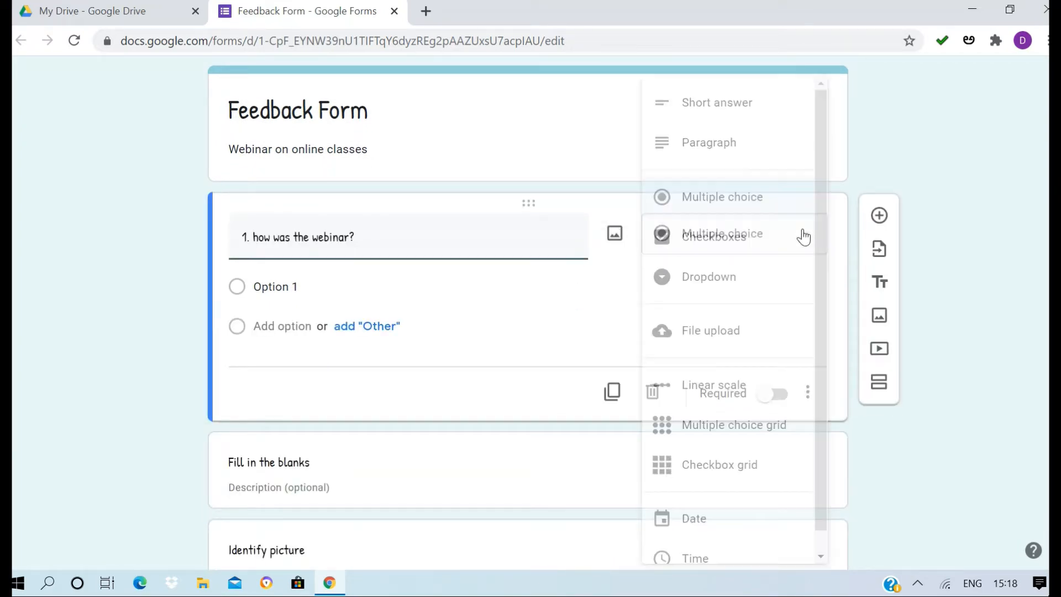
left_click(983, 293)
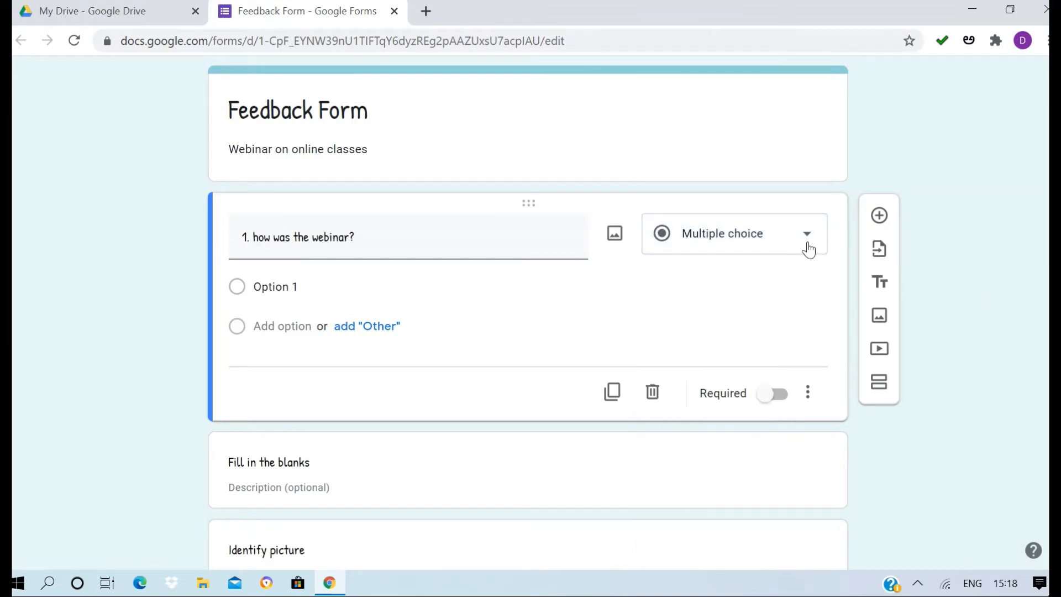
left_click(808, 250)
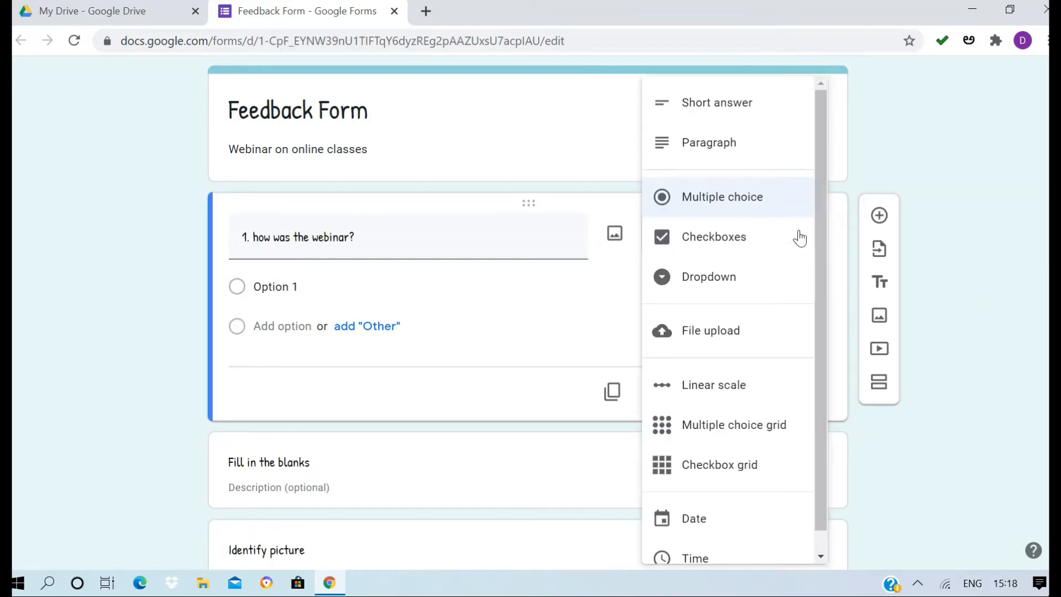
left_click(703, 105)
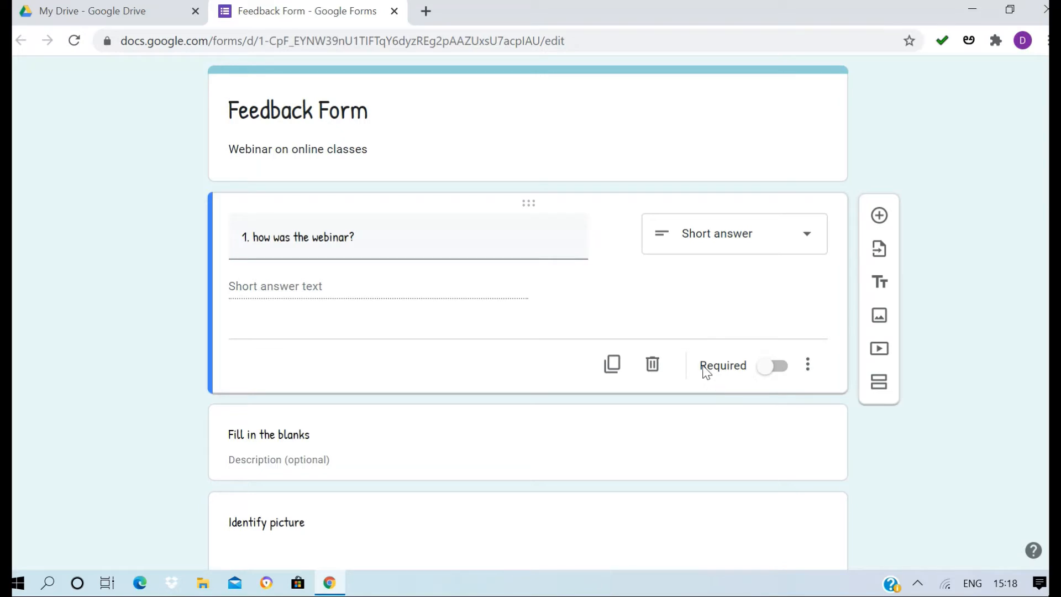
Step: Turn on Required for 'how was the webinar?' and 'Identify picture'
left_click(763, 367)
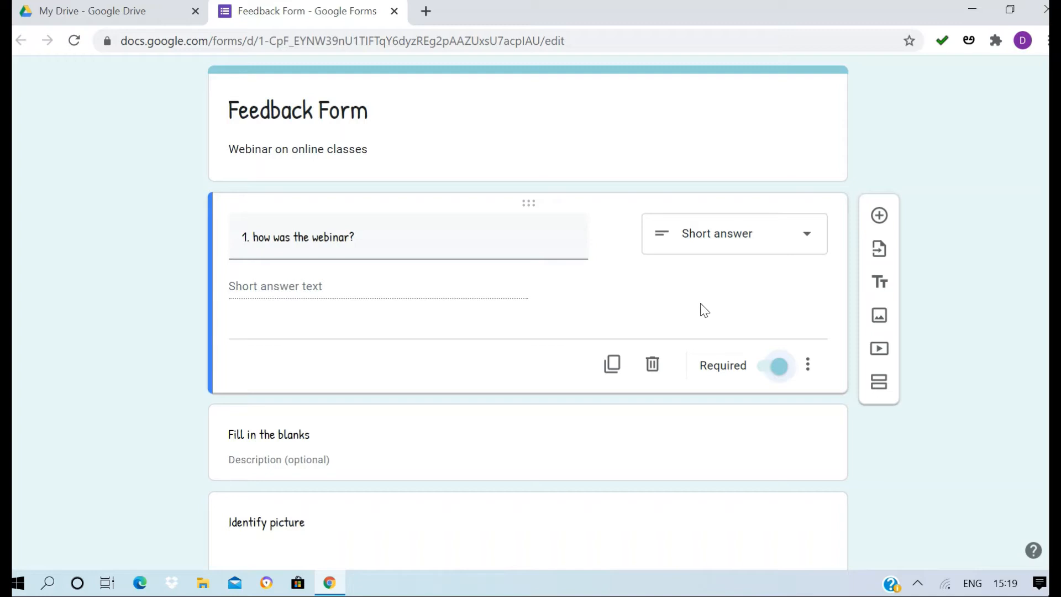
scroll(703, 309, "down", 8)
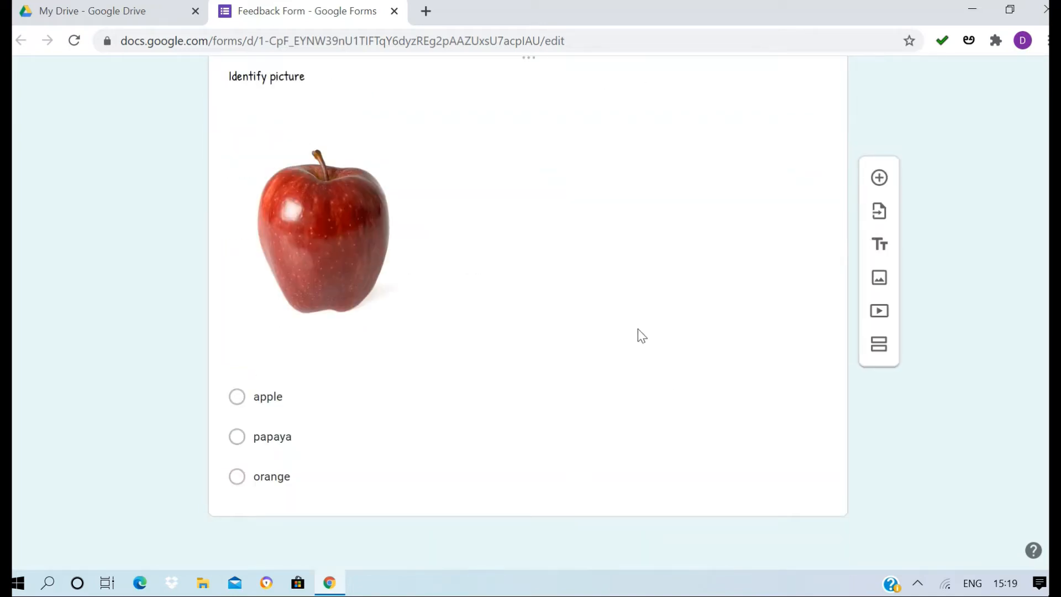
left_click(582, 338)
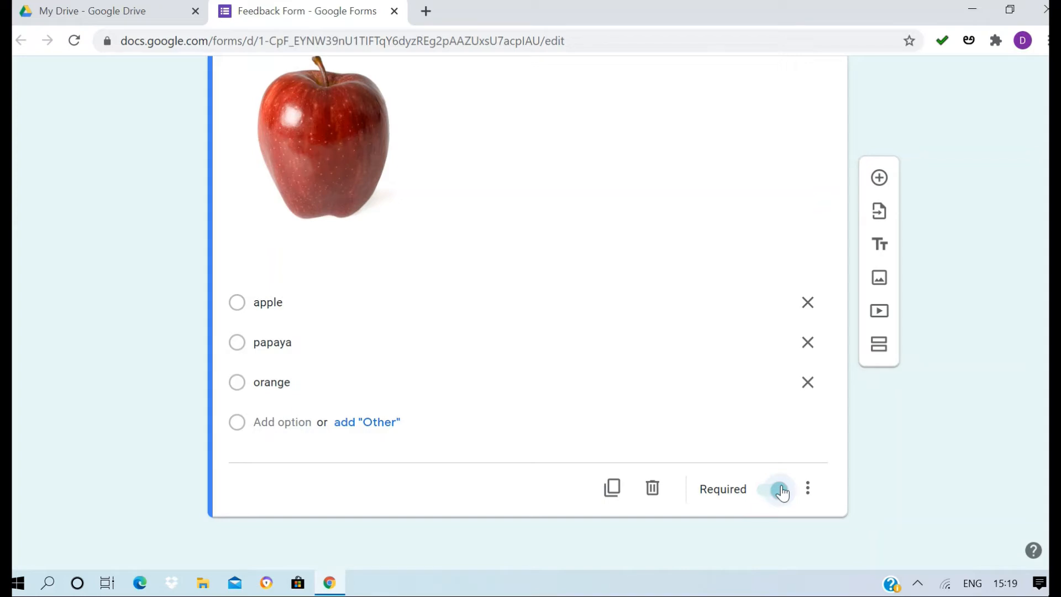
scroll(781, 492, "up", 10)
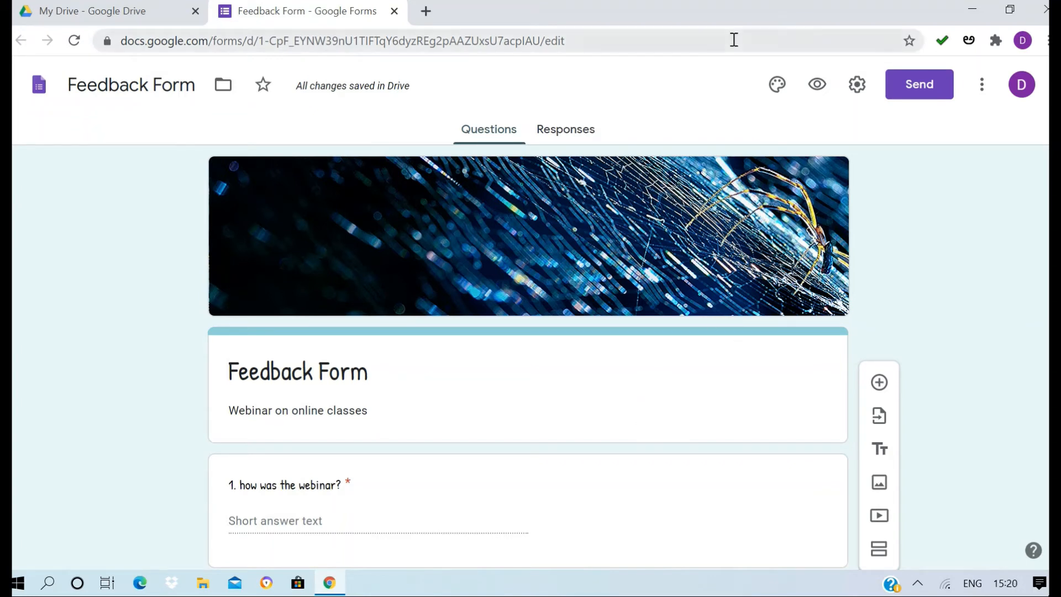
Step: Preview the Feedback Form in a new tab and scroll through its questions
left_click(815, 85)
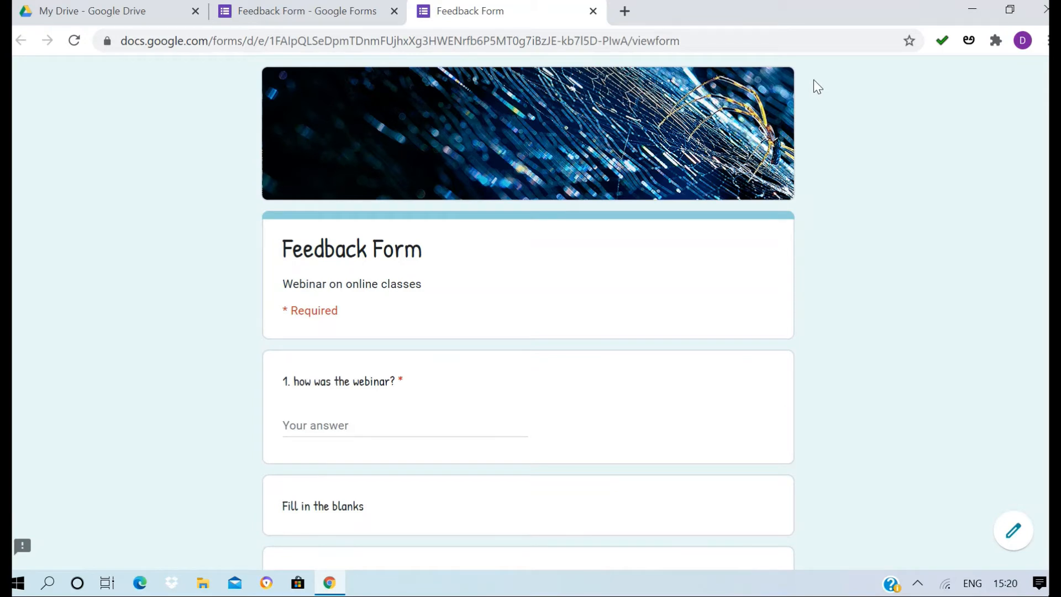
scroll(813, 79, "down", 5)
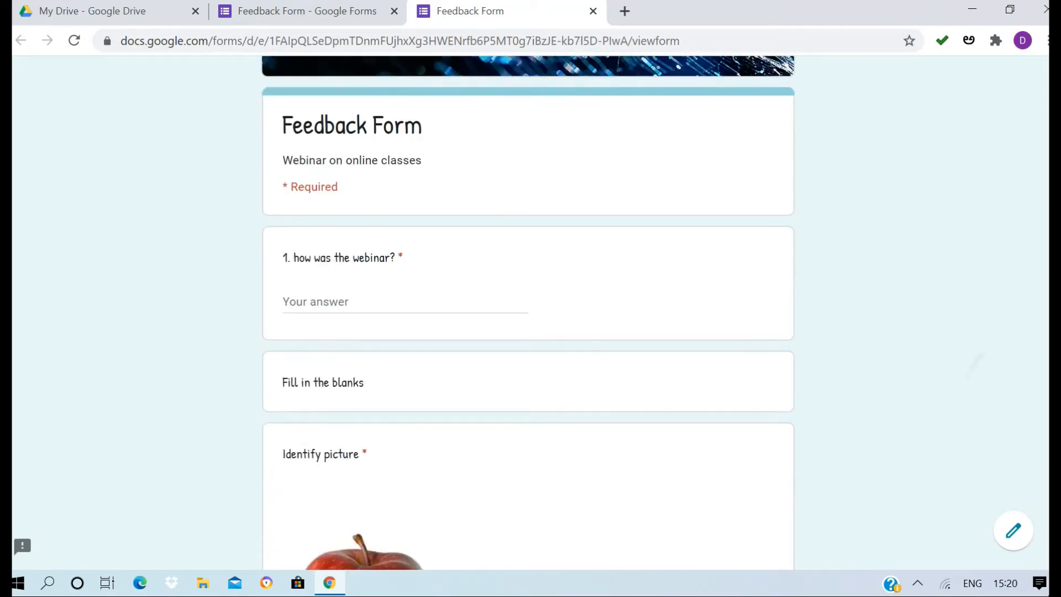
scroll(527, 310, "down", 5)
scroll(528, 309, "up", 10)
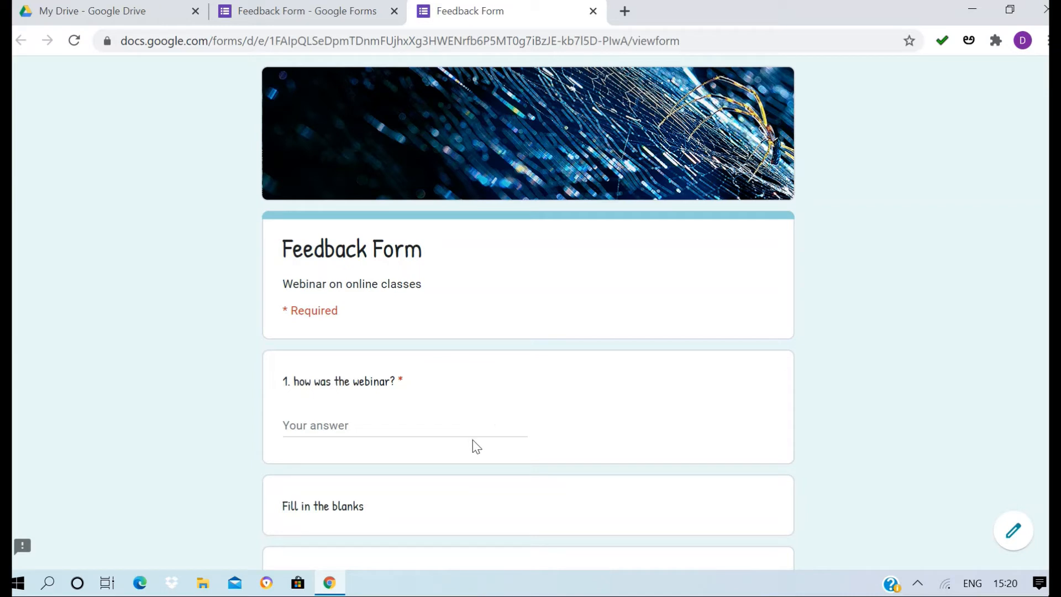
scroll(476, 445, "down", 10)
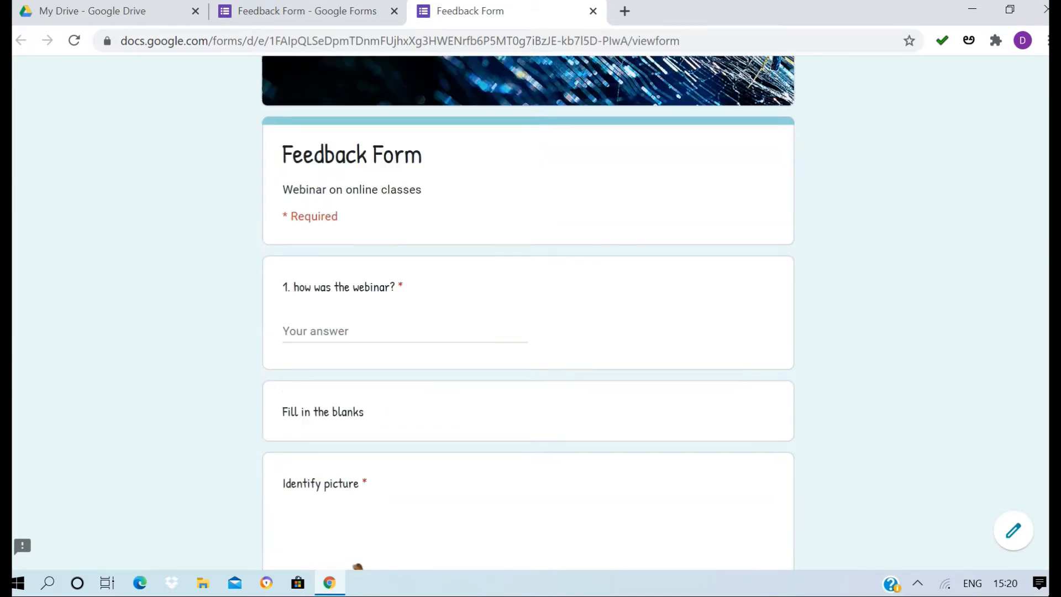
scroll(527, 309, "up", 10)
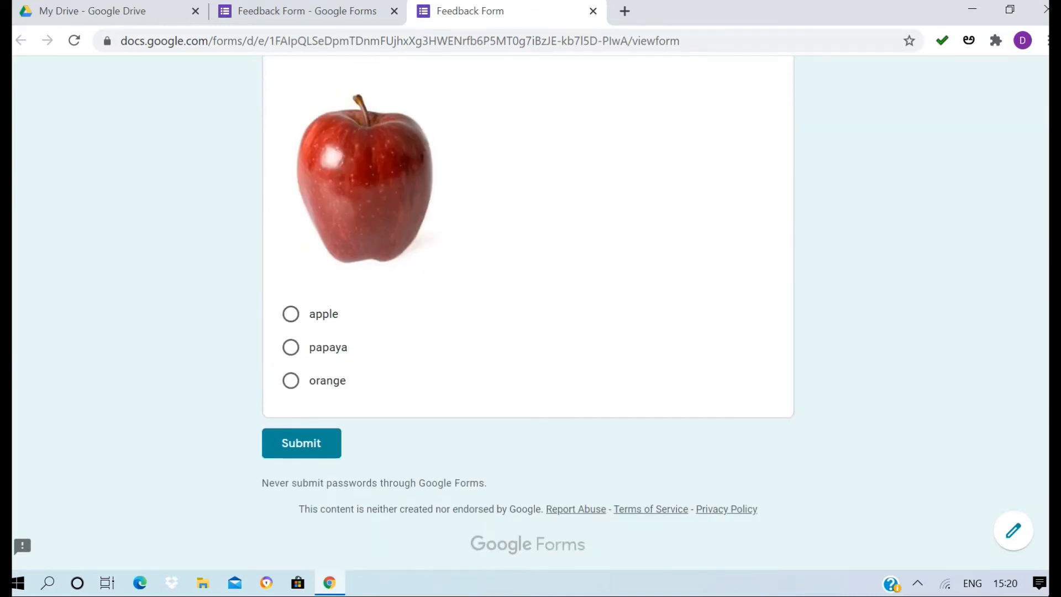
scroll(528, 310, "down", 1)
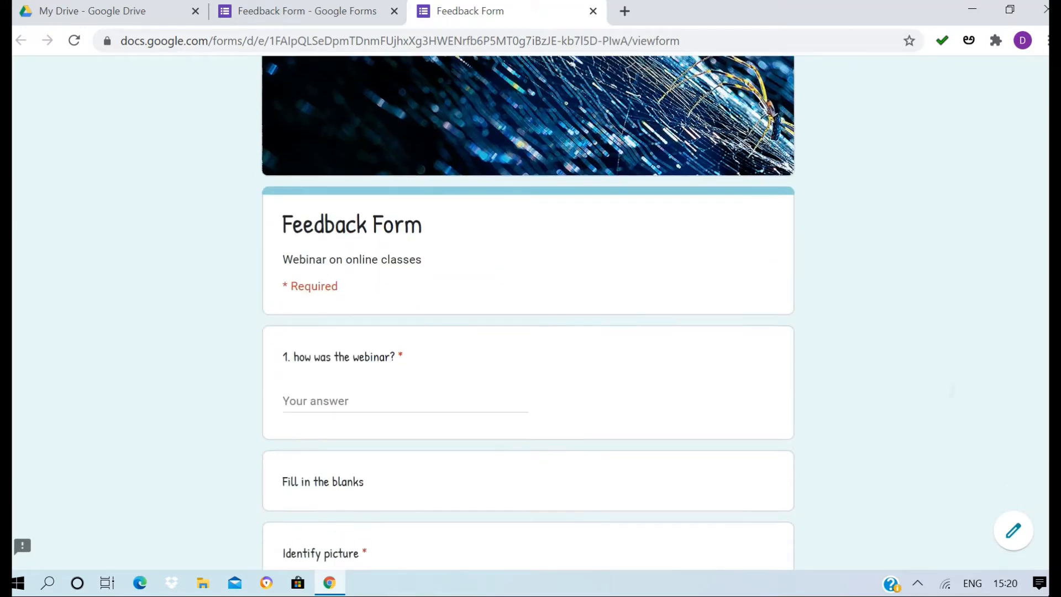
scroll(528, 310, "down", 1)
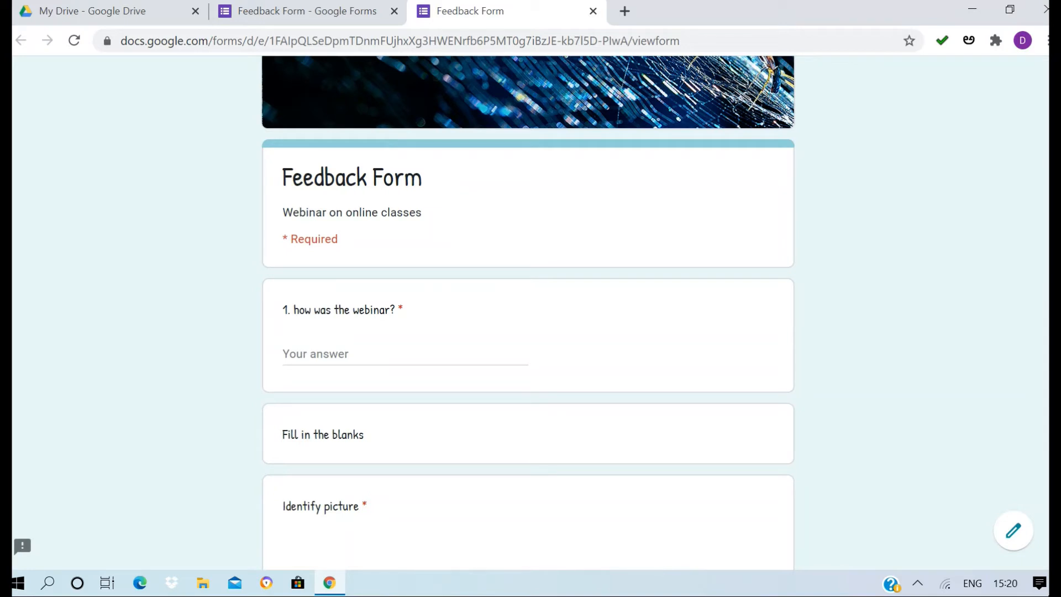
triple_click(475, 443)
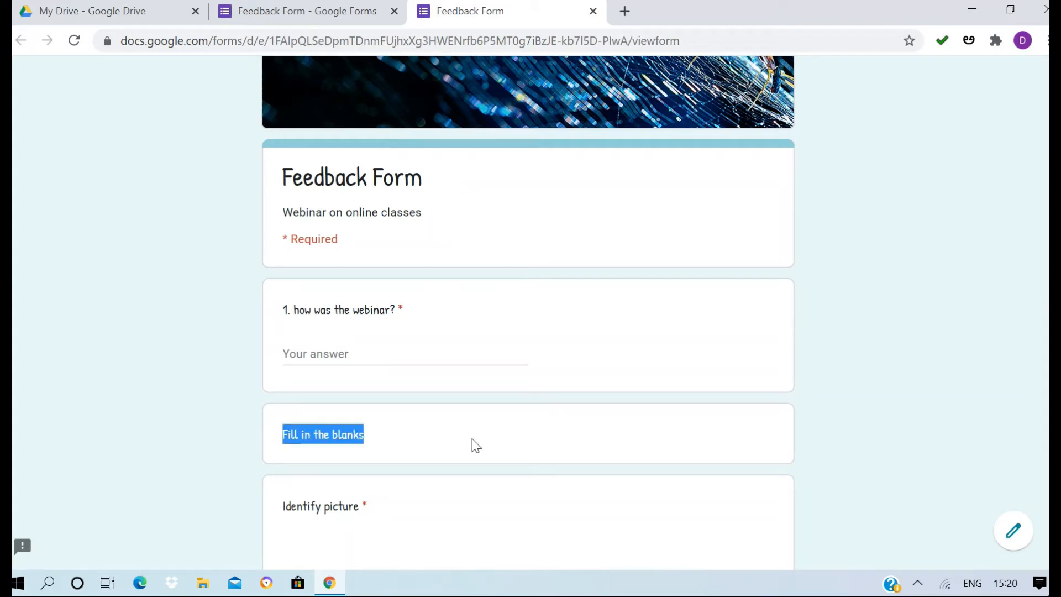
Step: Submit a test response answering 'ok' and apple, then open a fresh blank form
left_click(415, 358)
type("s")
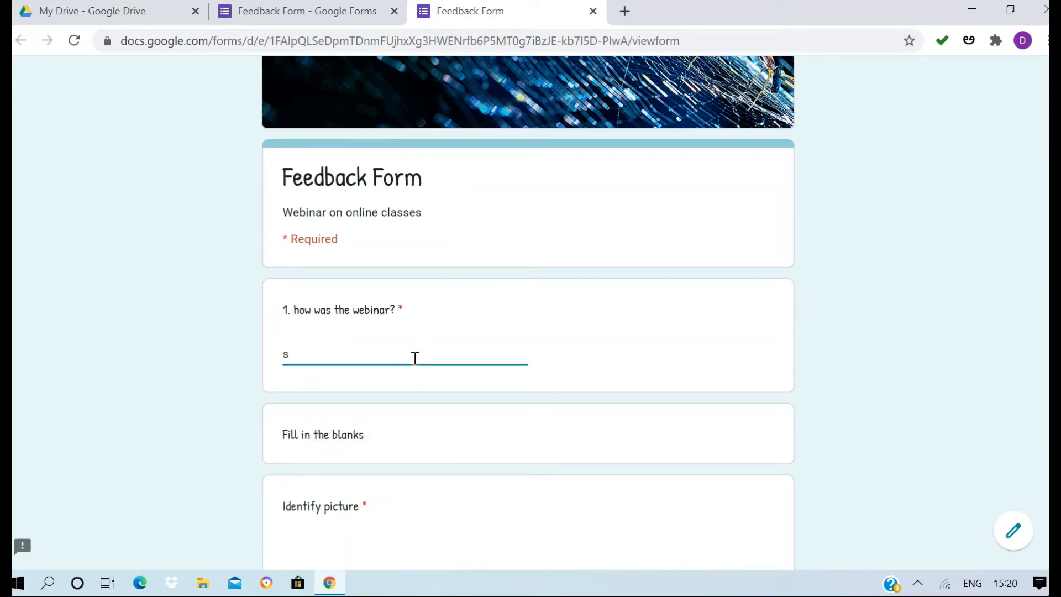
key("BackSpace")
type("ok")
scroll(415, 357, "down", 9)
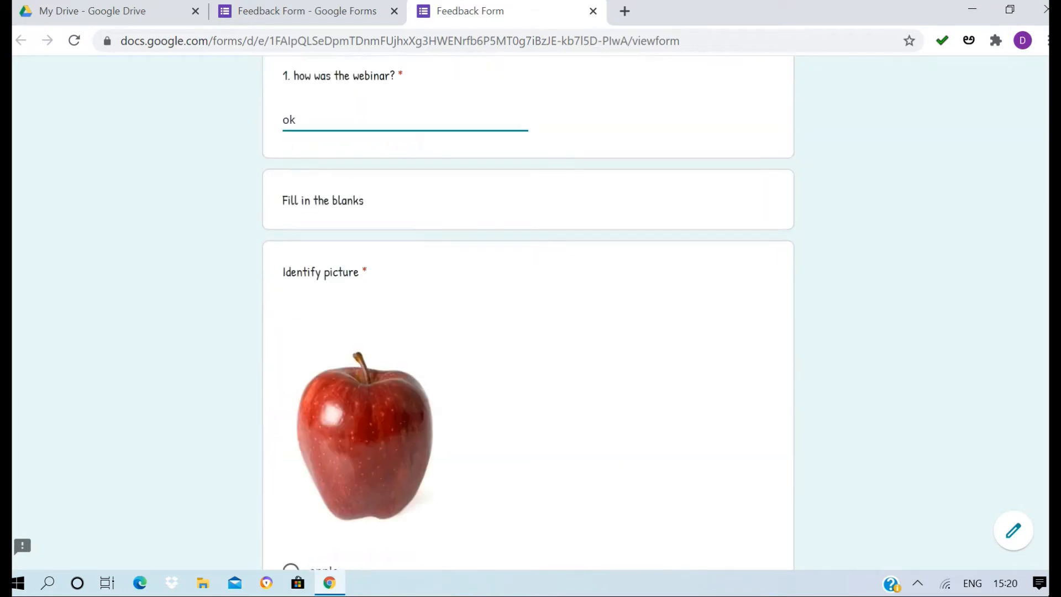
left_click(291, 329)
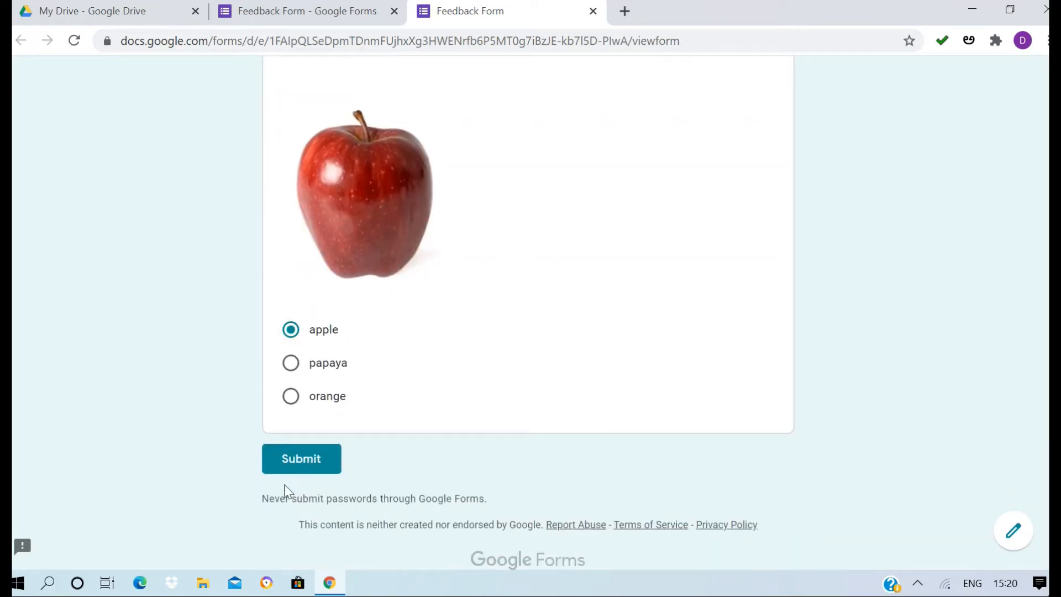
left_click(305, 459)
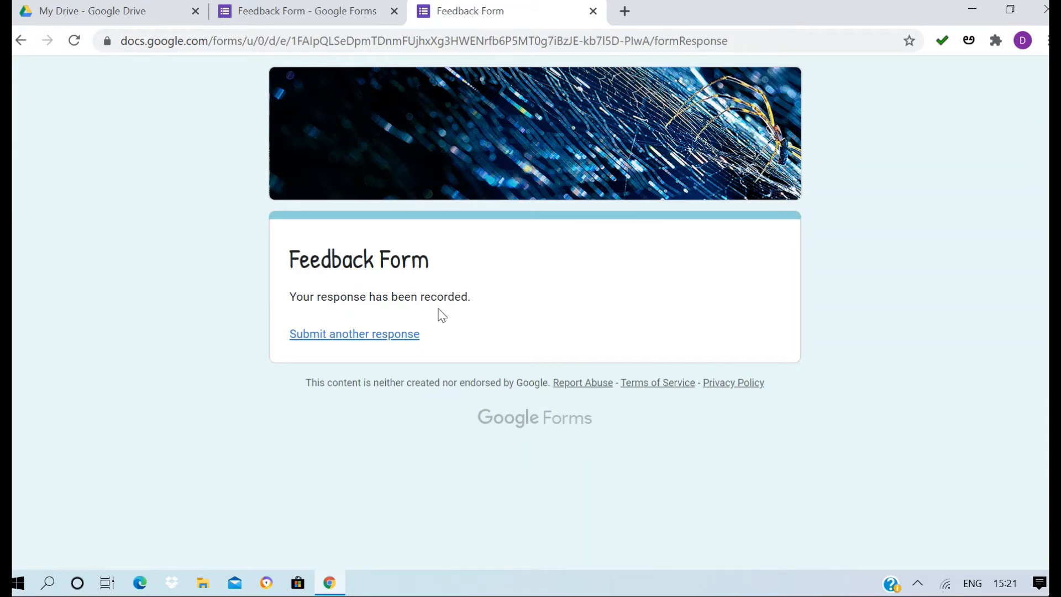
left_click(393, 337)
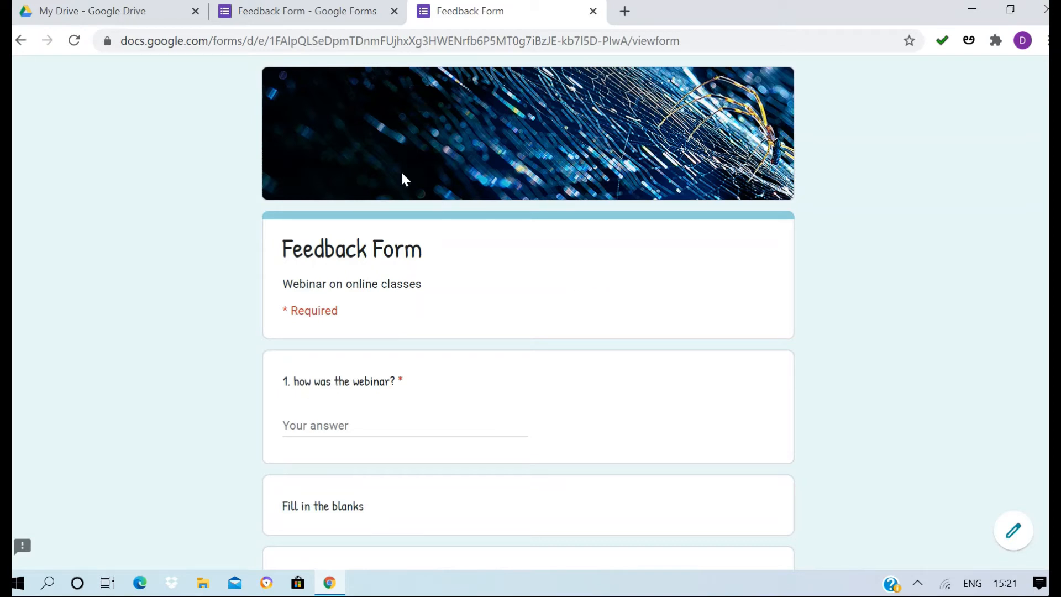
Step: Back in the editor, look over the one response in the Responses summary and Individual view, then return to Questions
left_click(326, 15)
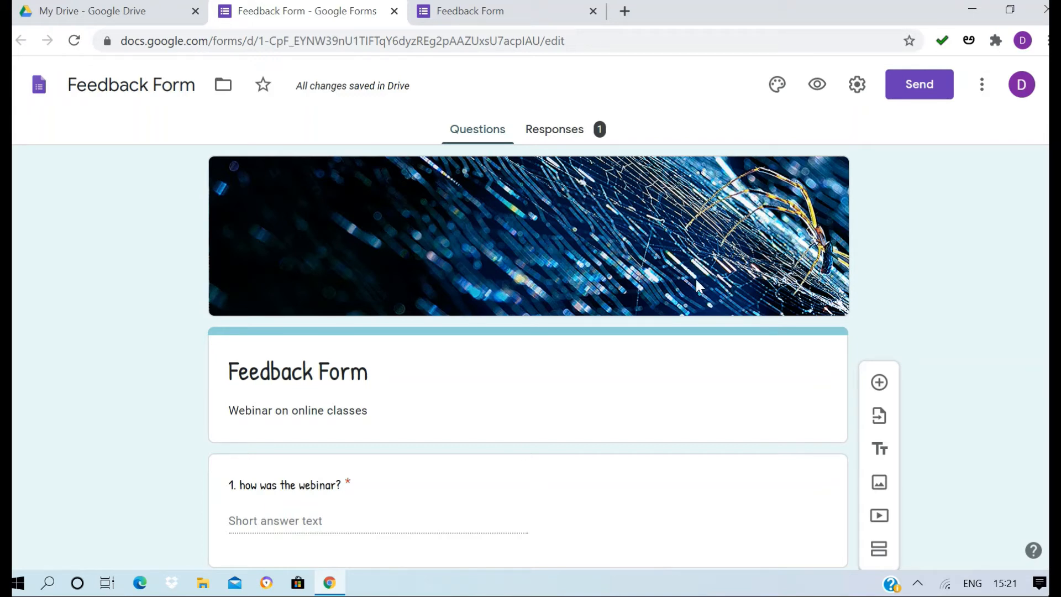
left_click(572, 130)
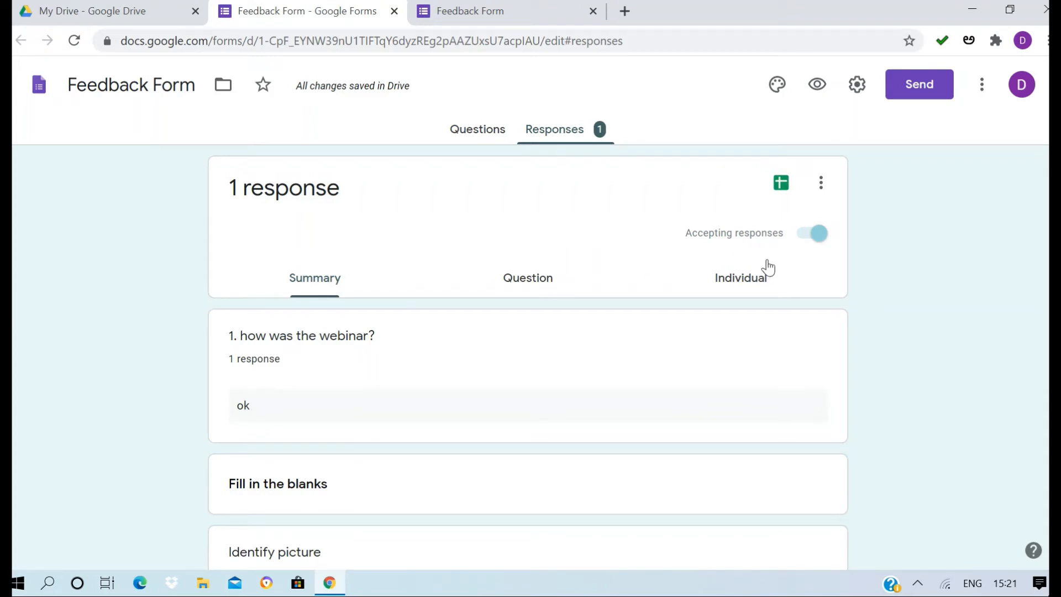
left_click(761, 278)
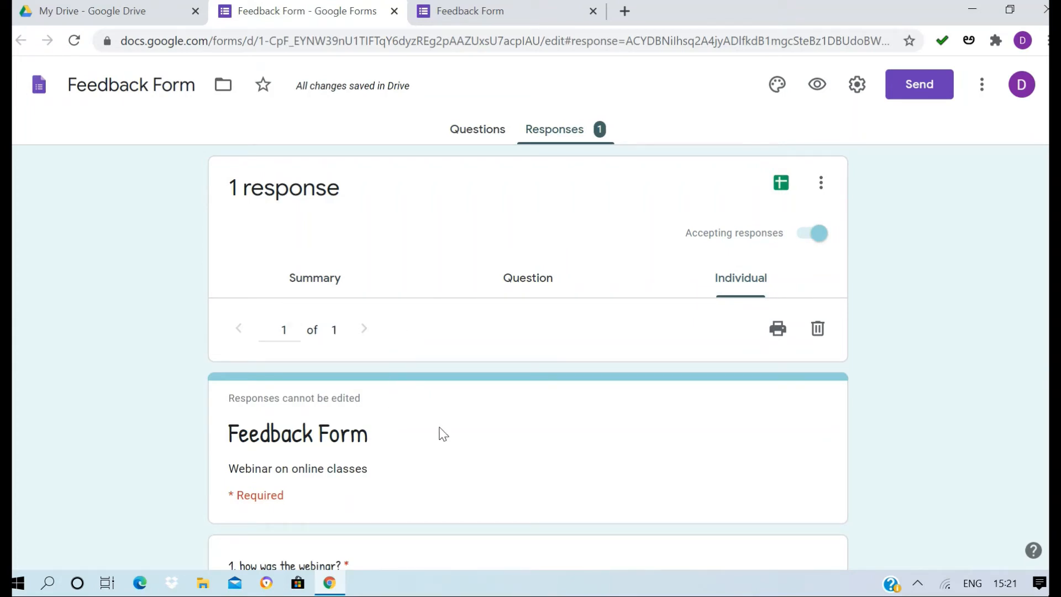
scroll(443, 434, "down", 5)
scroll(527, 312, "down", 7)
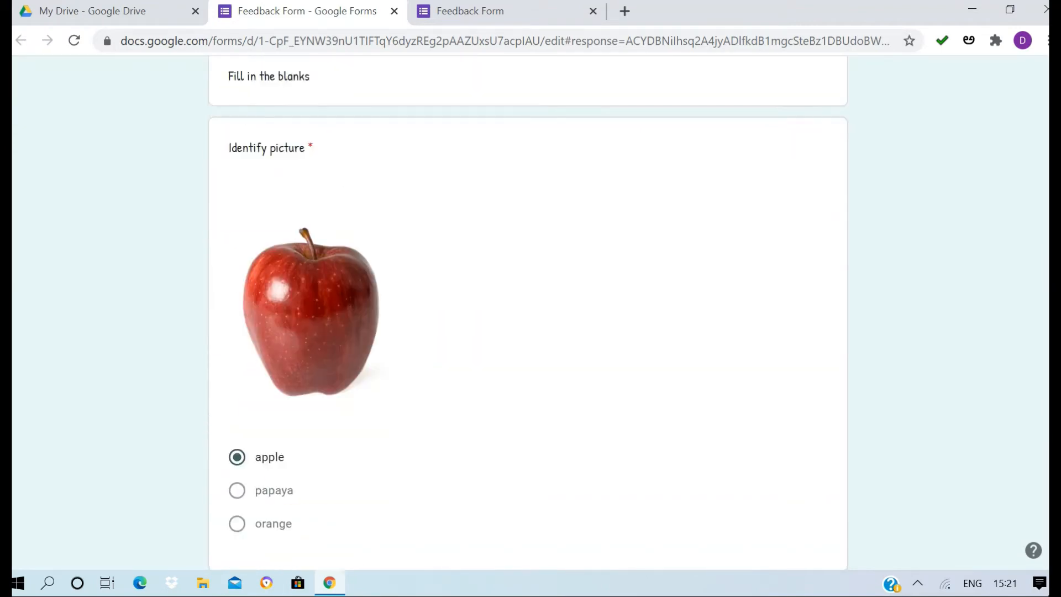
scroll(528, 312, "up", 12)
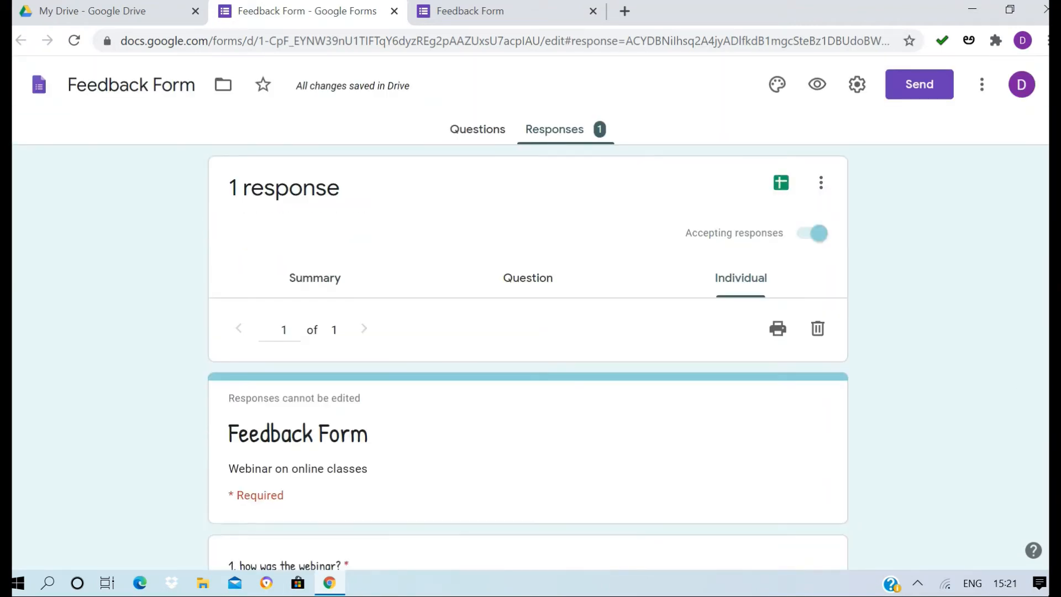
left_click(477, 130)
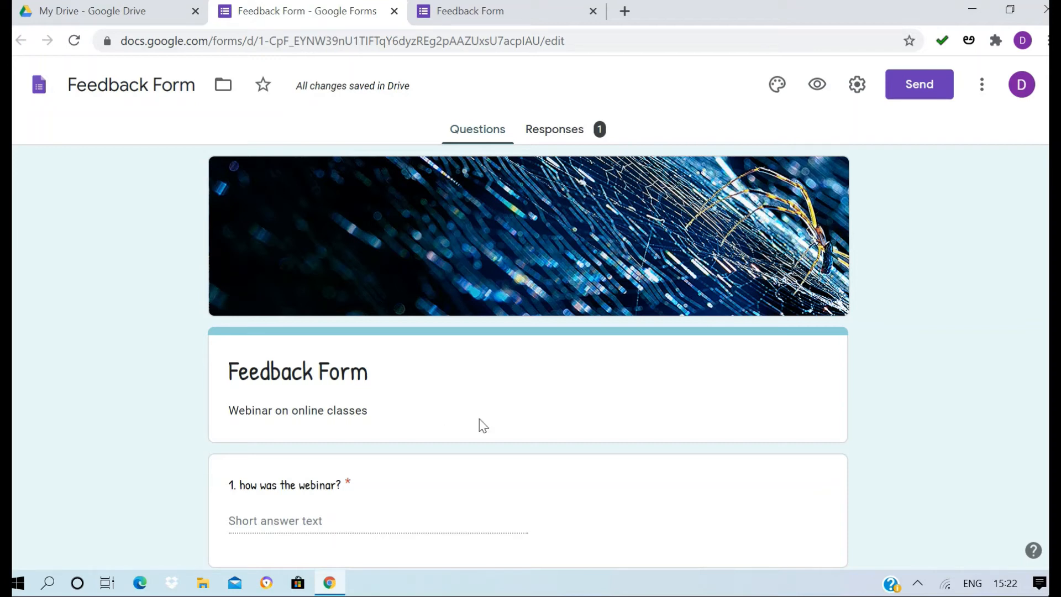
Step: In the form settings, turn on Limit to 1 response and leave editing after submission off
left_click(855, 82)
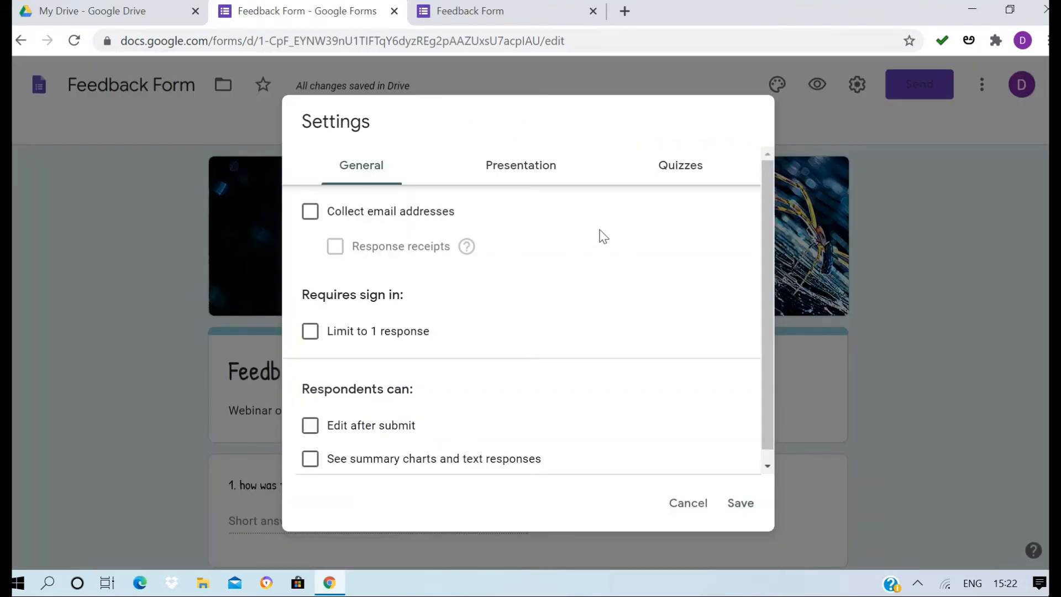
left_click(310, 332)
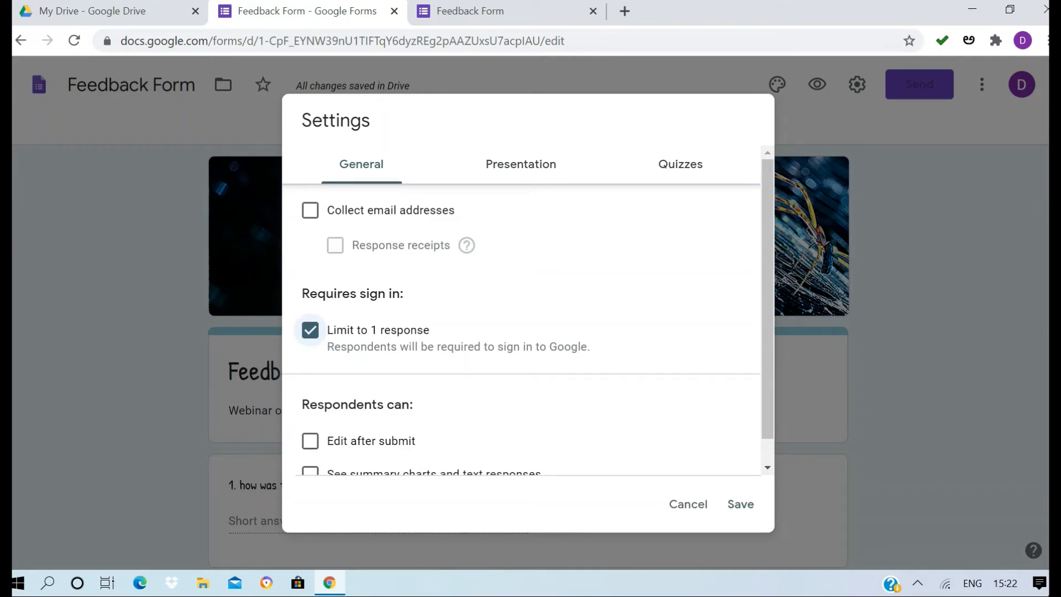
scroll(652, 452, "down", 1)
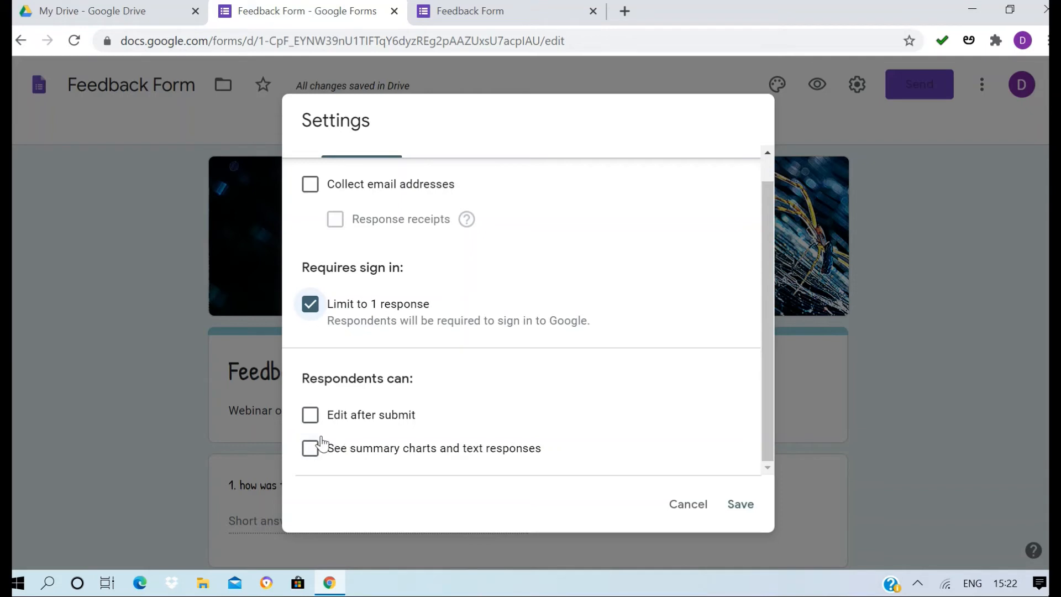
left_click(309, 424)
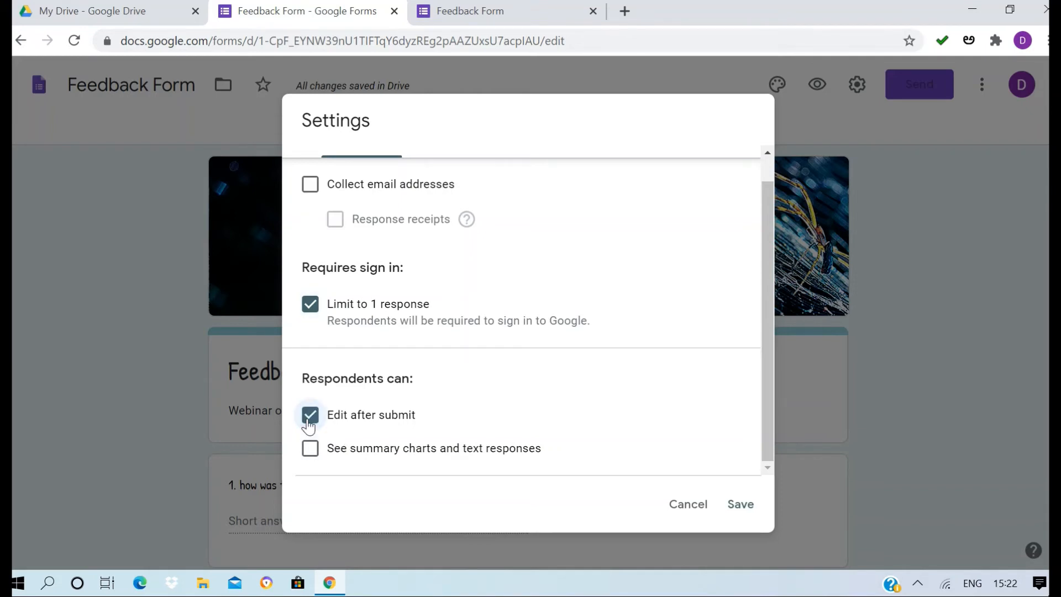
left_click(308, 424)
Step: Go to the Quizzes tab of the Settings dialog
scroll(570, 321, "up", 1)
scroll(623, 317, "down", 1)
scroll(647, 212, "up", 1)
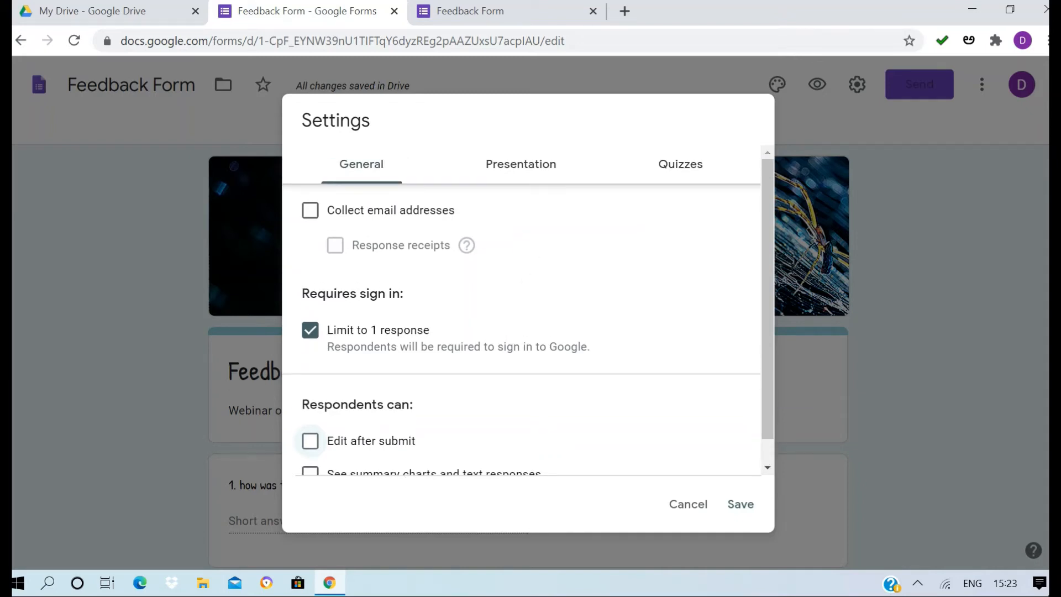
left_click(680, 164)
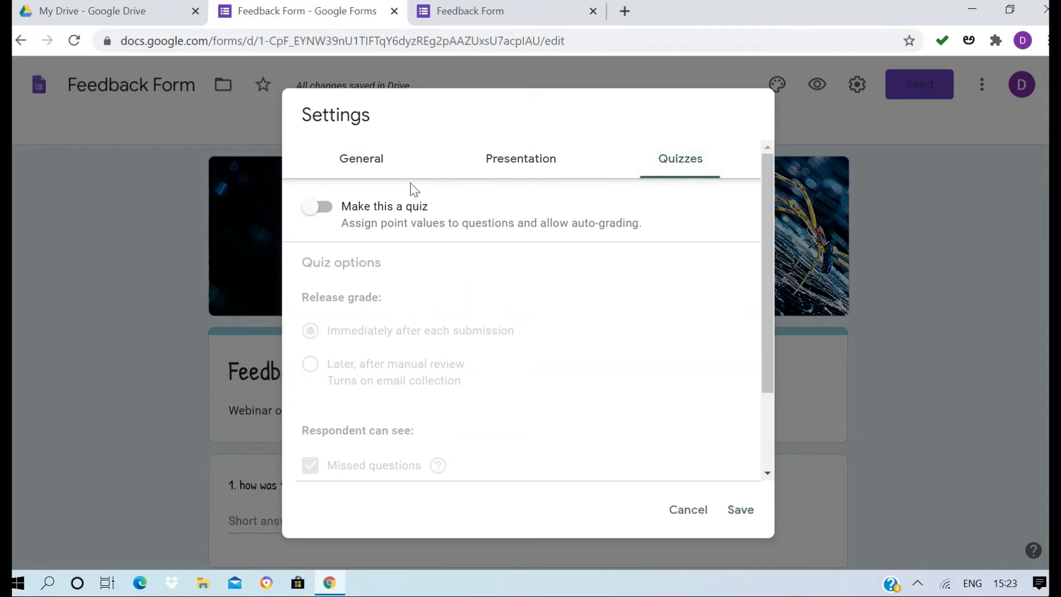
Step: Turn on quiz mode with grades released immediately, and hide missed questions and correct answers from respondents
left_click(331, 215)
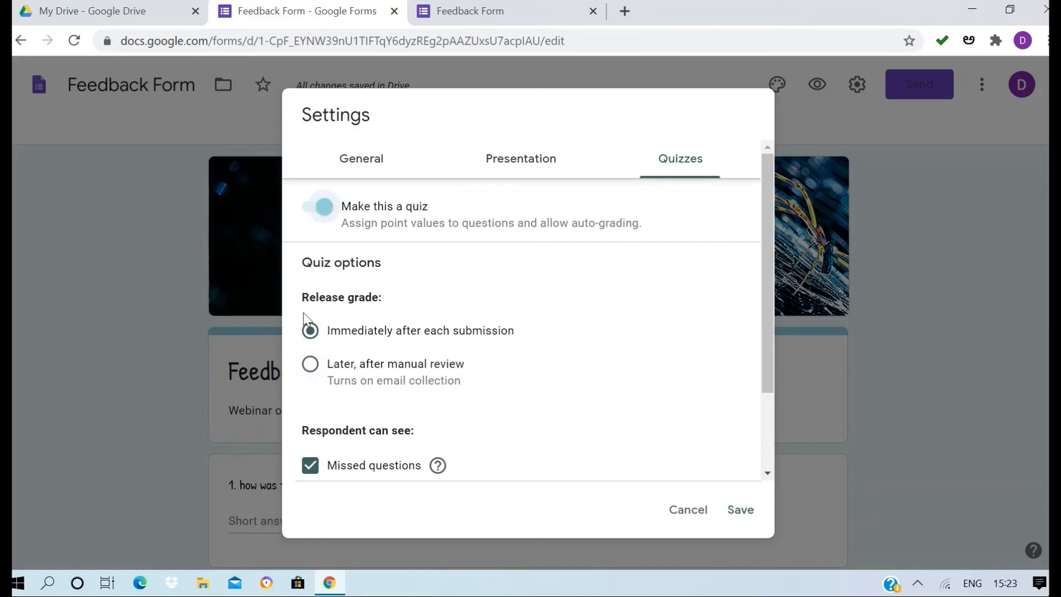
left_click(310, 367)
left_click(308, 338)
scroll(320, 347, "down", 2)
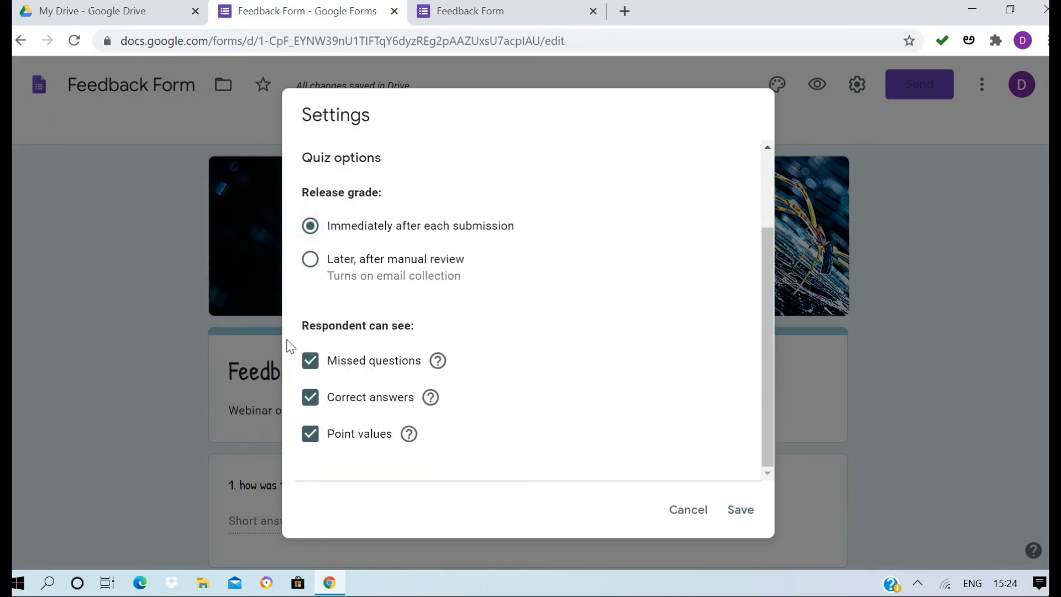
left_click(312, 366)
left_click(305, 405)
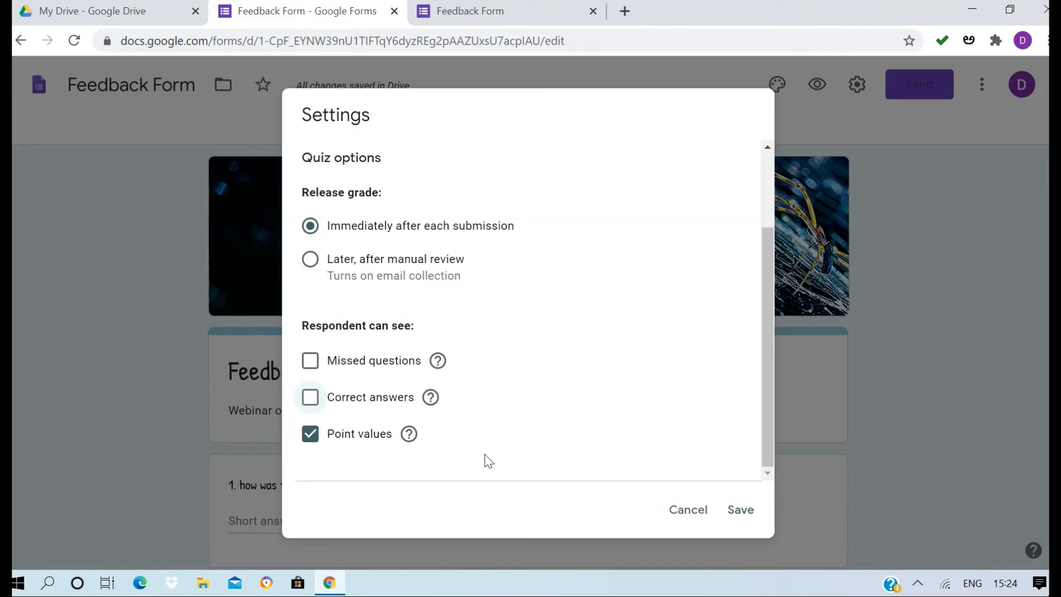
scroll(525, 284, "up", 3)
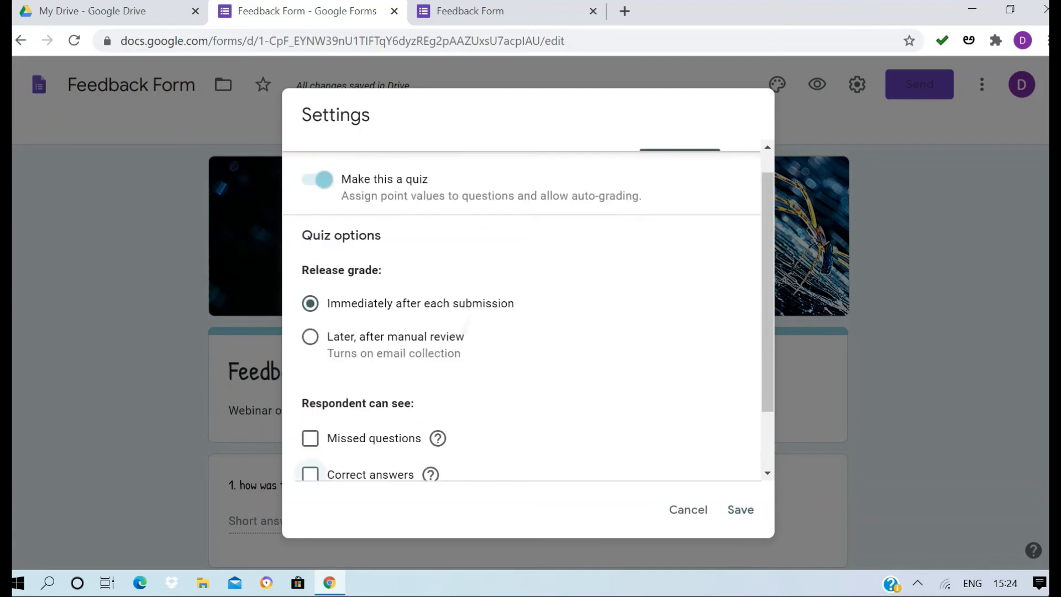
Step: Recheck the General, Presentation and Quizzes settings, keep grade release on Immediately, and save
left_click(520, 159)
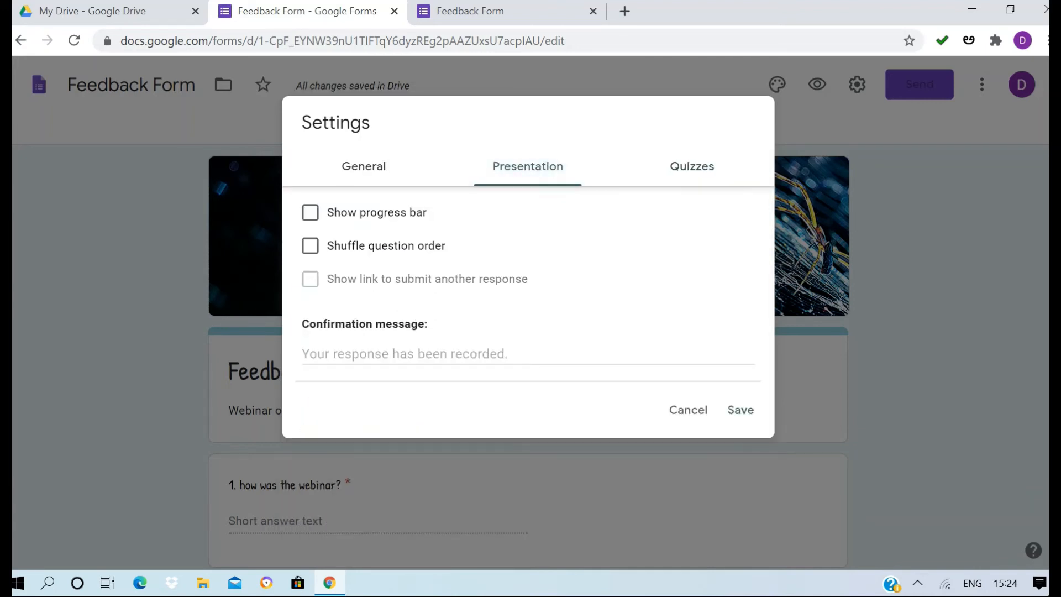
left_click(364, 166)
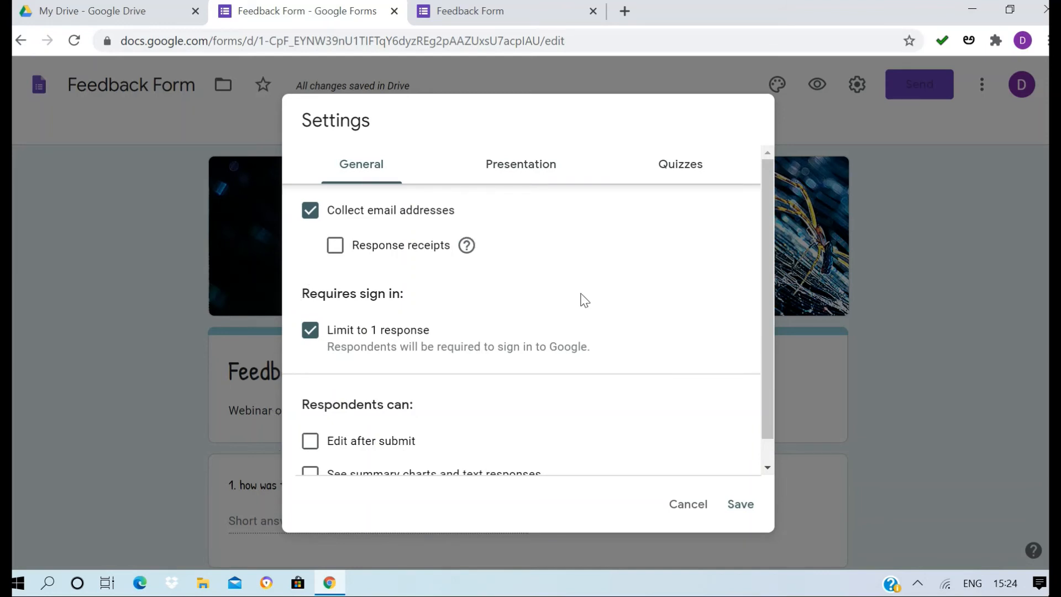
left_click(680, 165)
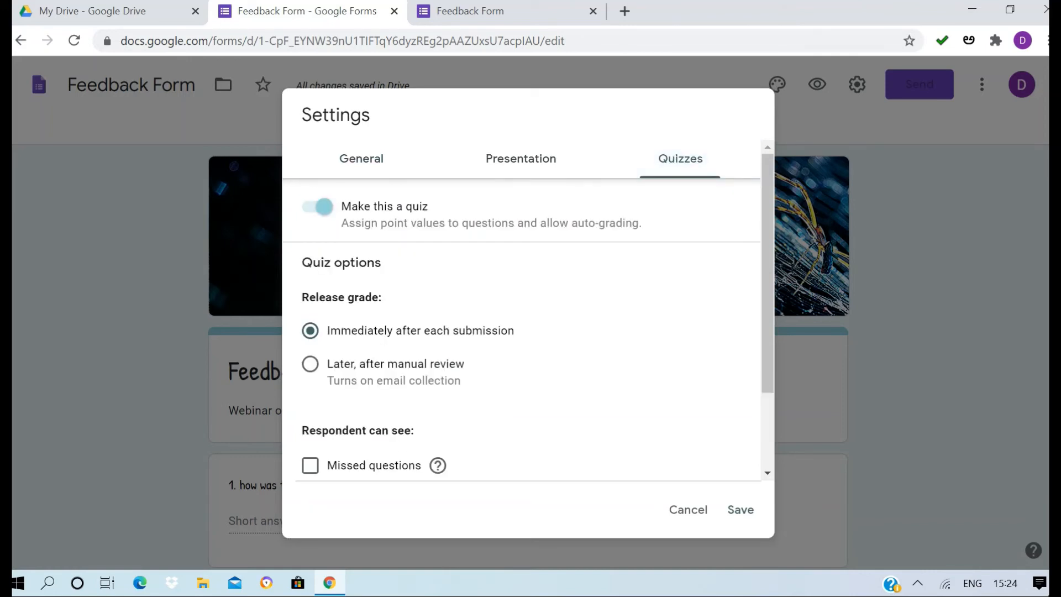
scroll(521, 303, "down", 3)
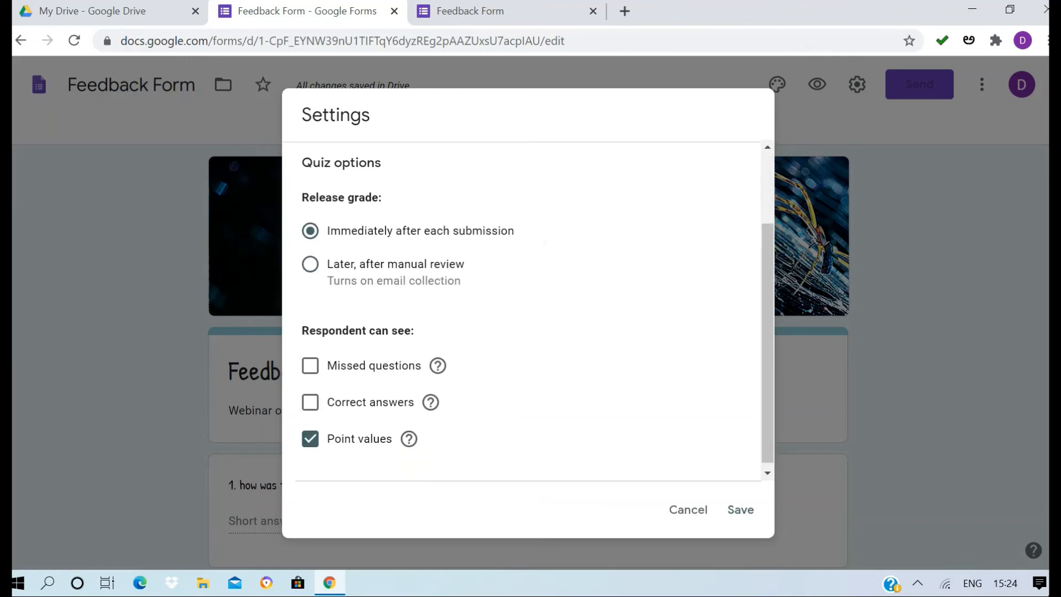
scroll(521, 303, "up", 3)
left_click(310, 364)
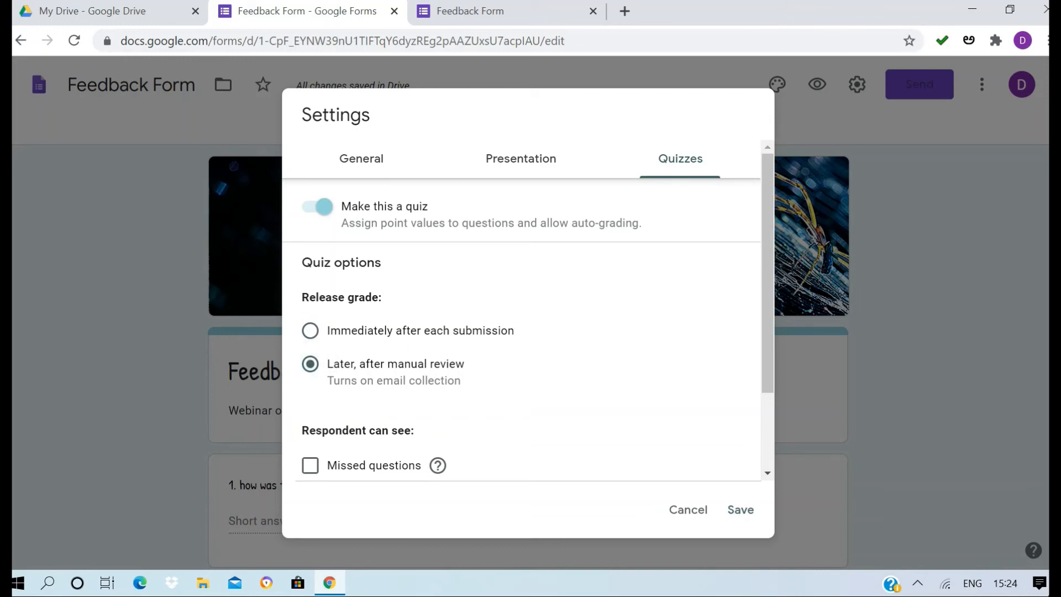
left_click(310, 331)
left_click(364, 159)
scroll(521, 312, "up", 1)
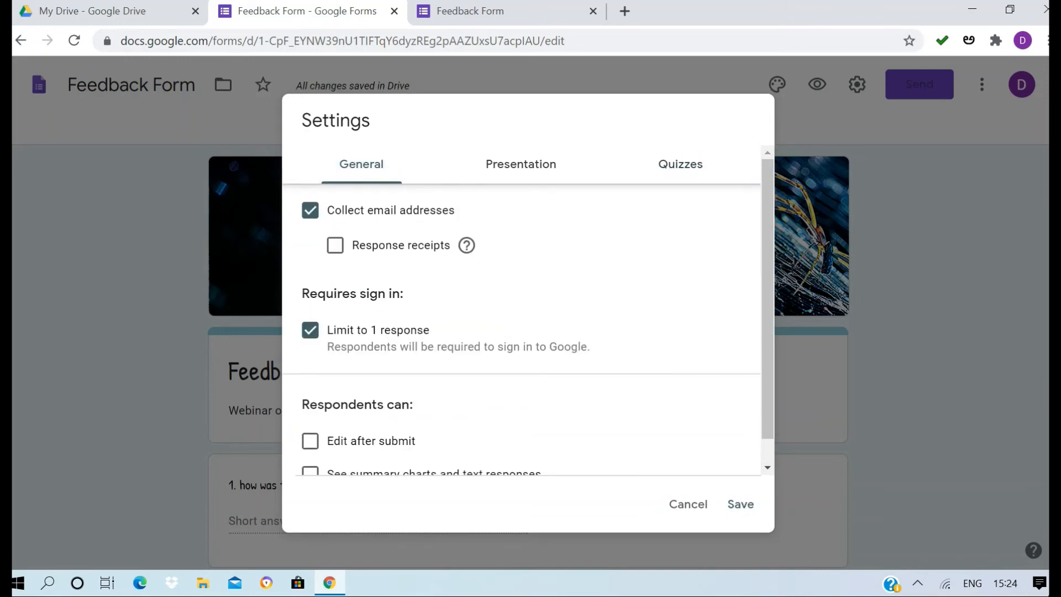
left_click(680, 164)
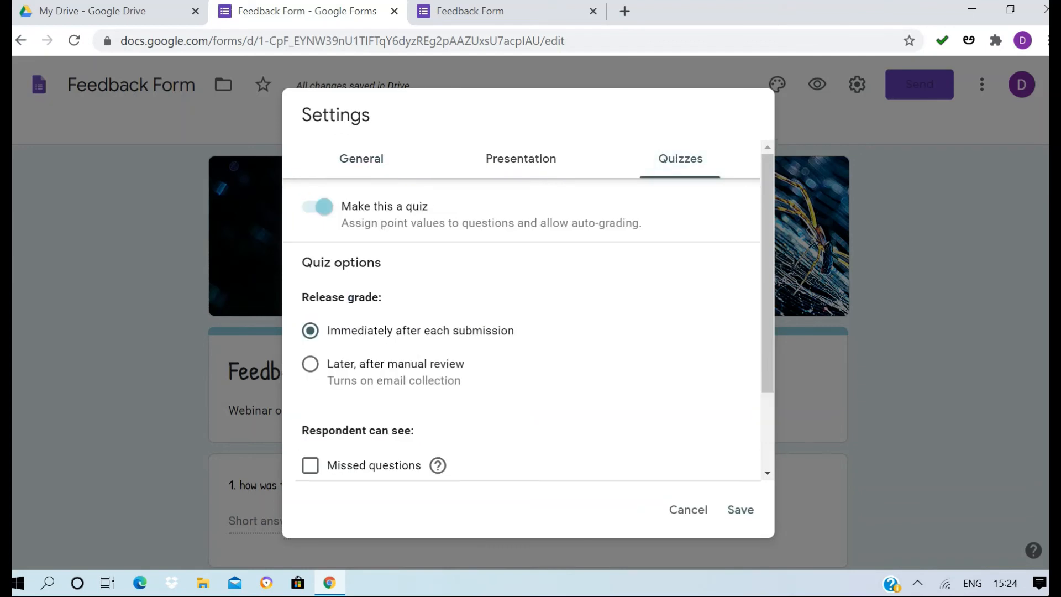
left_click(373, 158)
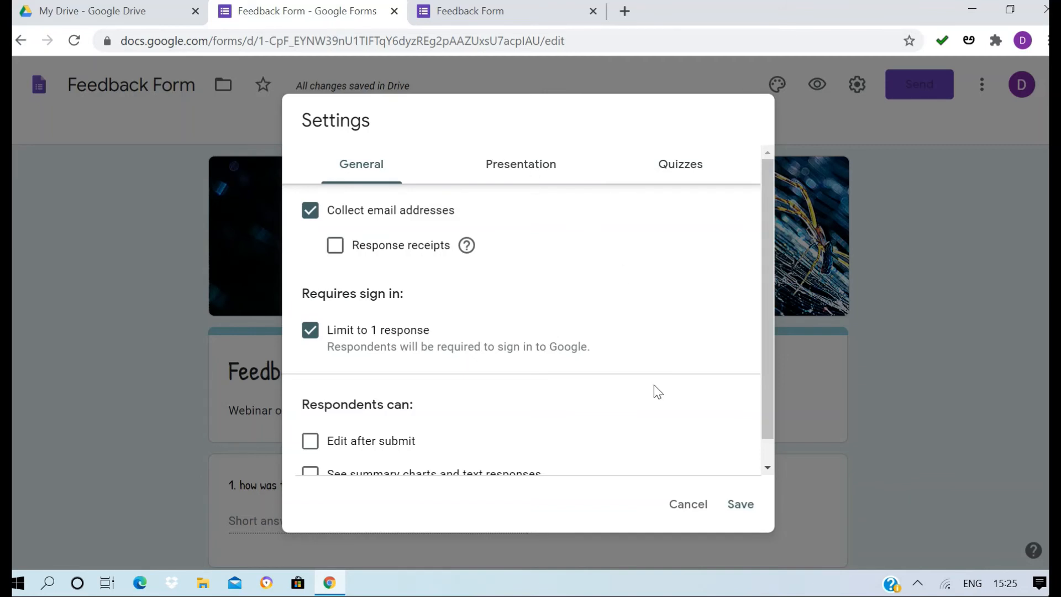
left_click(742, 517)
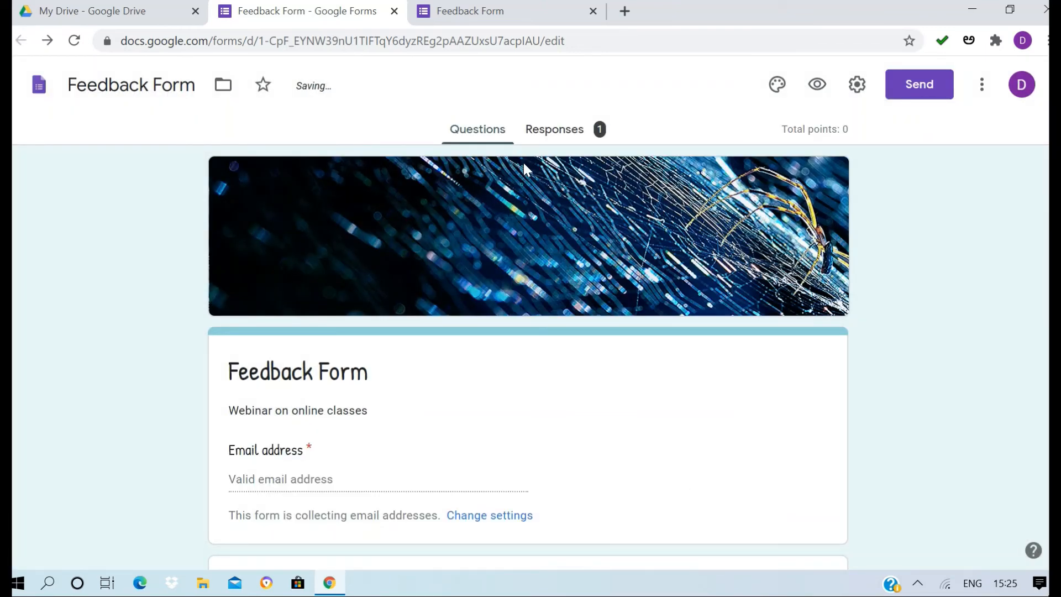
Step: Glance at Responses, dismiss the tip, return to Questions, and close the extra Feedback Form tab
left_click(573, 143)
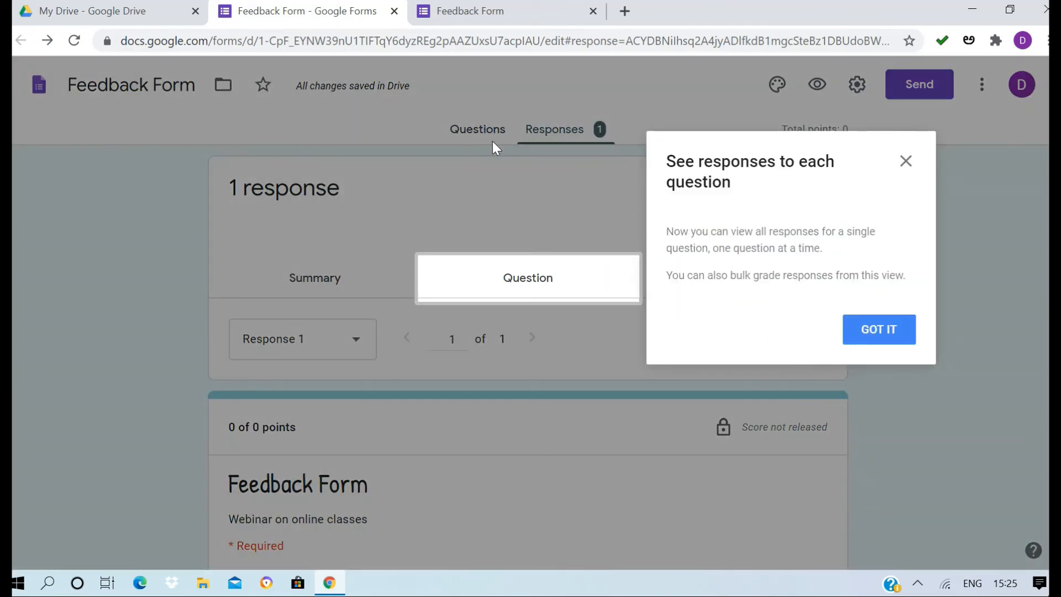
left_click(867, 327)
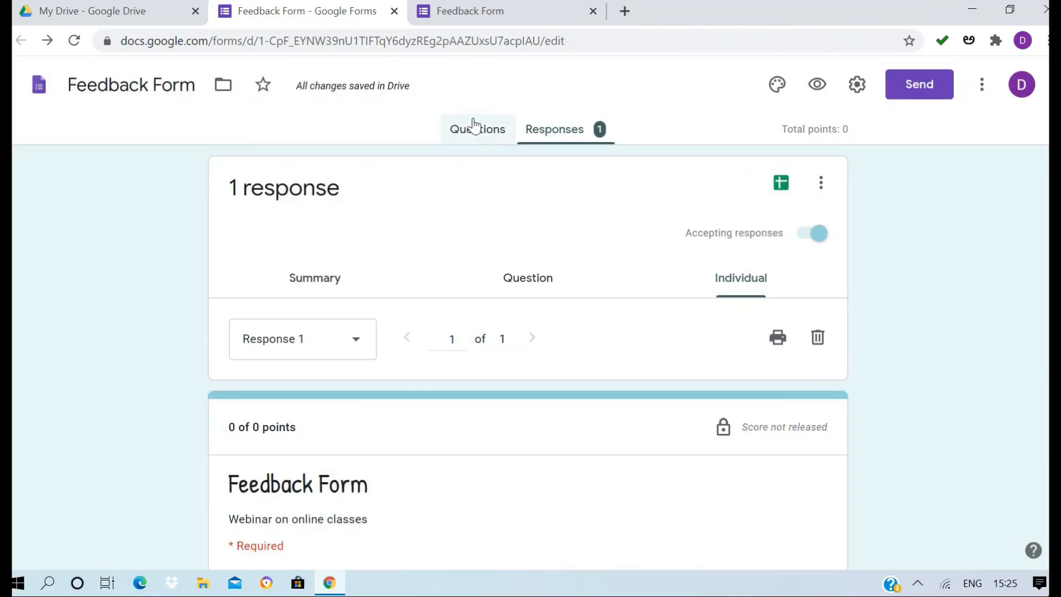
left_click(474, 124)
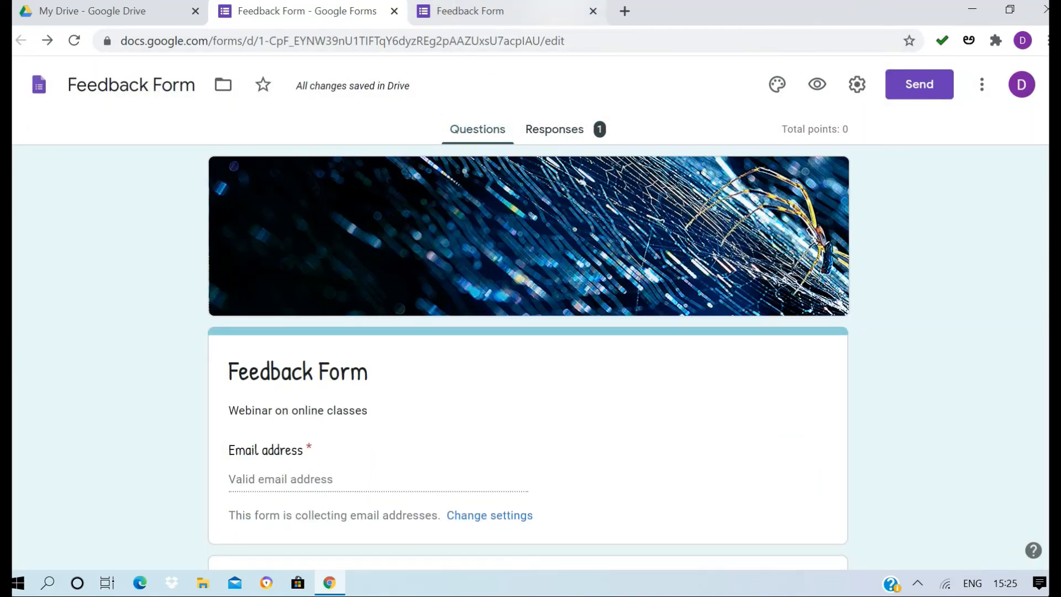
left_click(592, 12)
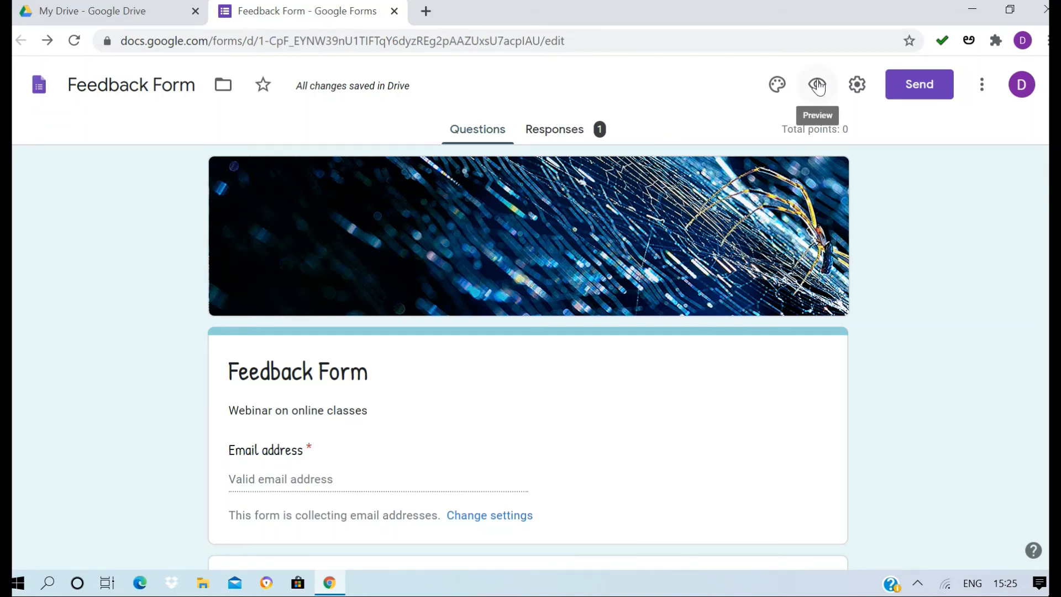
Step: In the form preview, enter a test email address and answer the webinar question with 'ok'
left_click(818, 85)
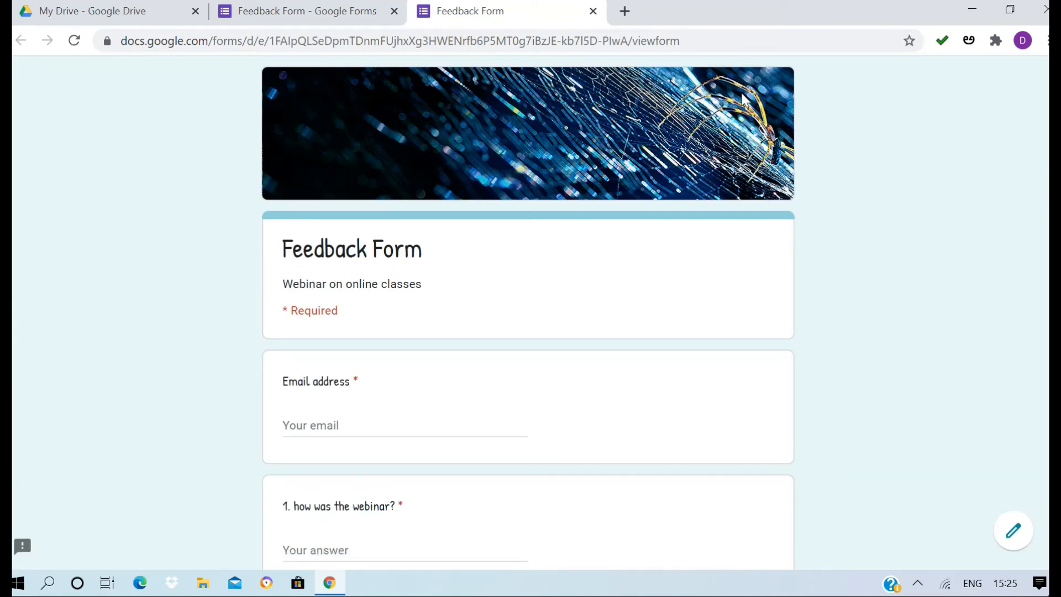
left_click(434, 423)
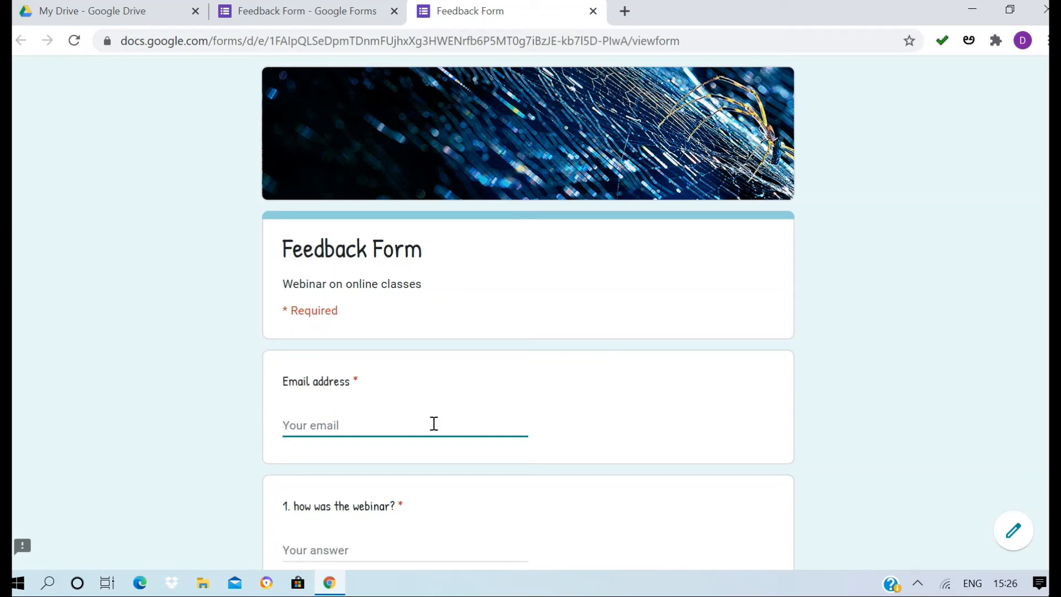
type("abc@gmail.com")
scroll(434, 423, "down", 3)
left_click(405, 397)
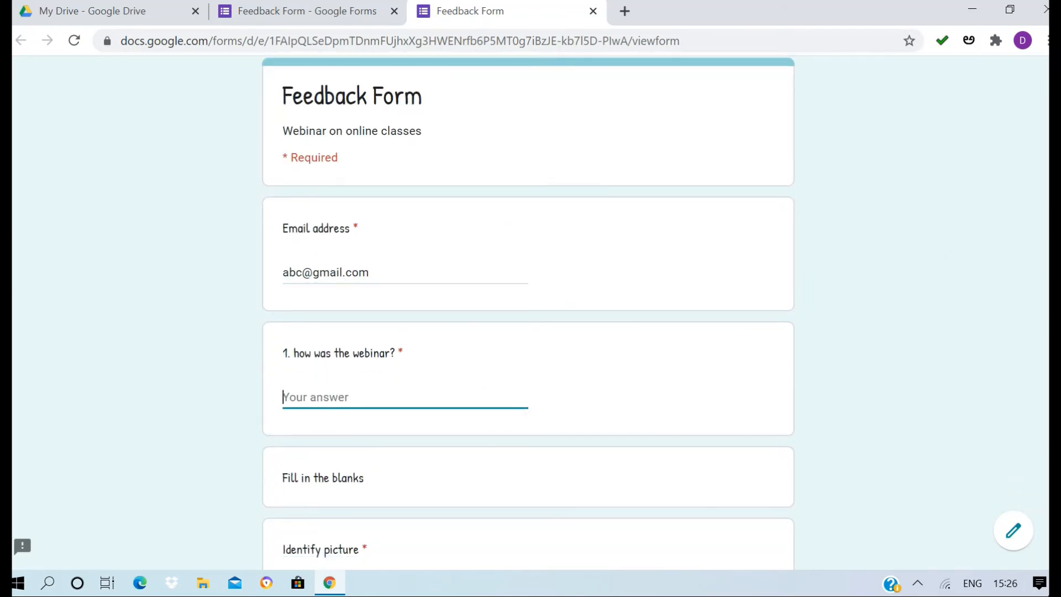
type("ok")
Step: Choose apple, submit the response, check its 0/0 score, and close the score tab
scroll(528, 309, "down", 5)
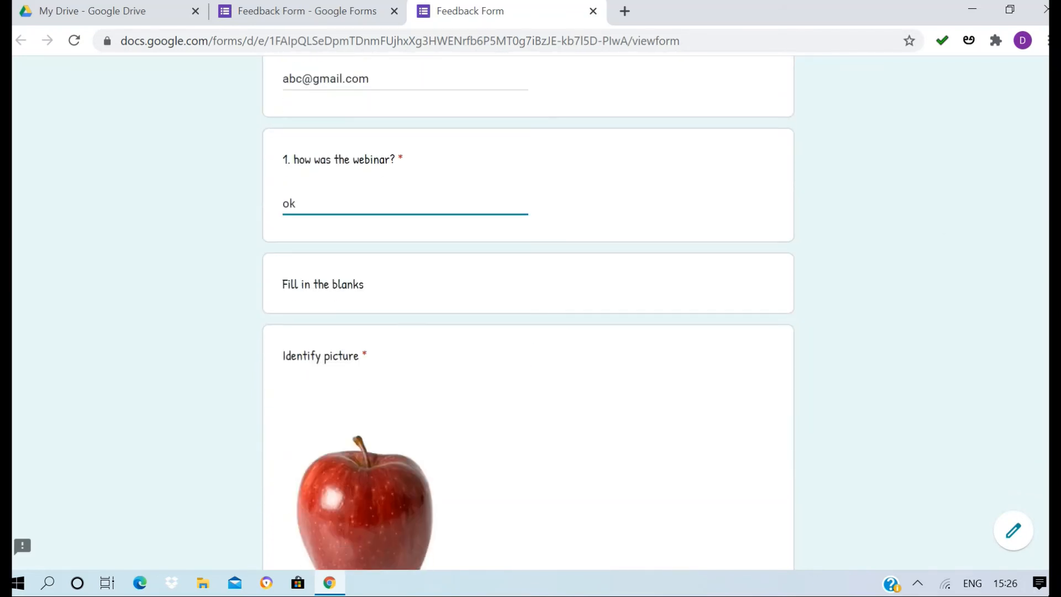
scroll(598, 391, "down", 5)
left_click(290, 353)
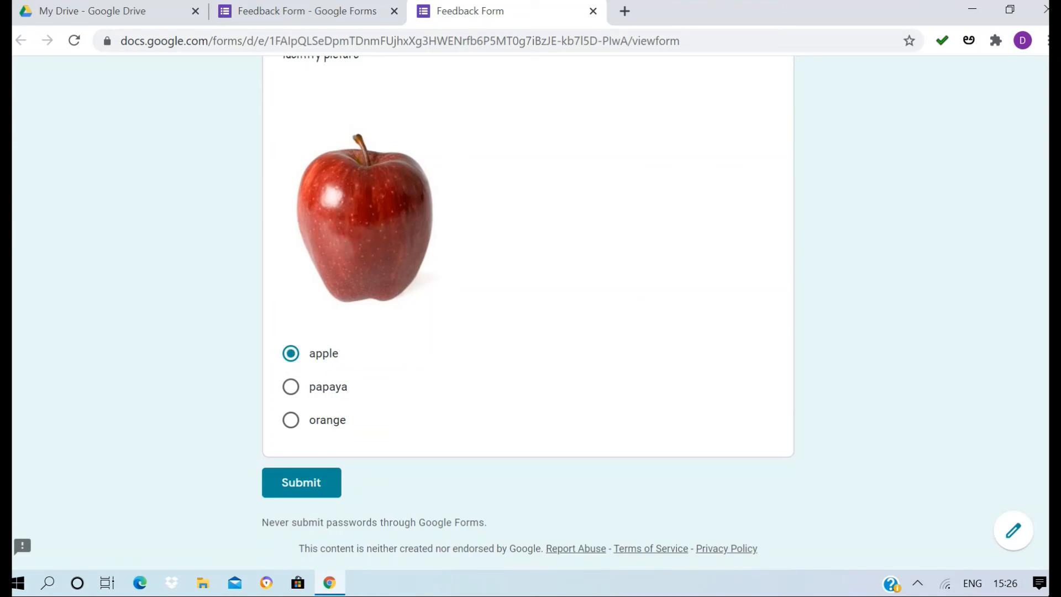
left_click(301, 482)
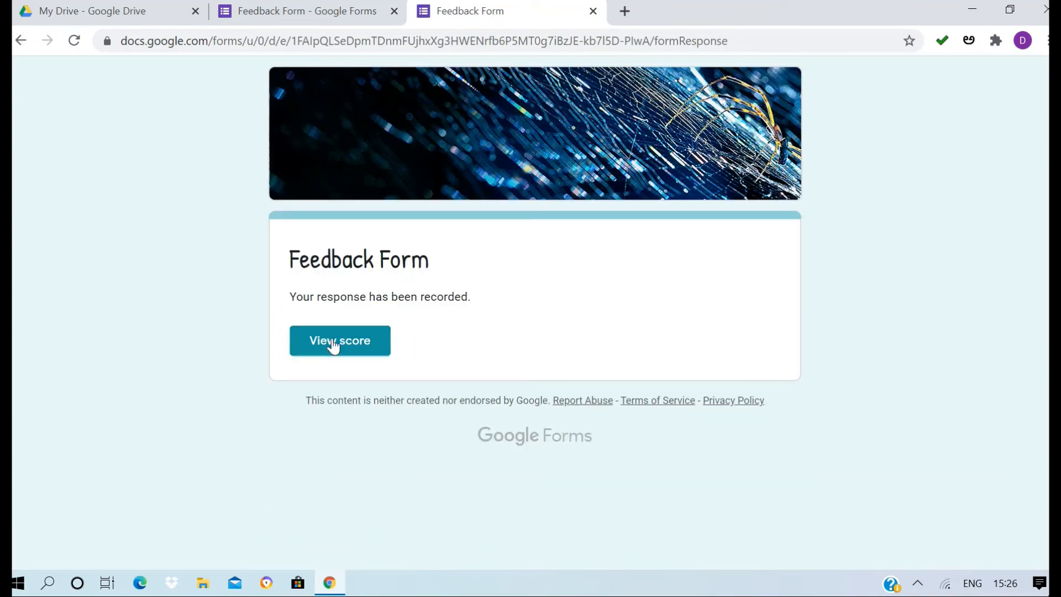
left_click(364, 334)
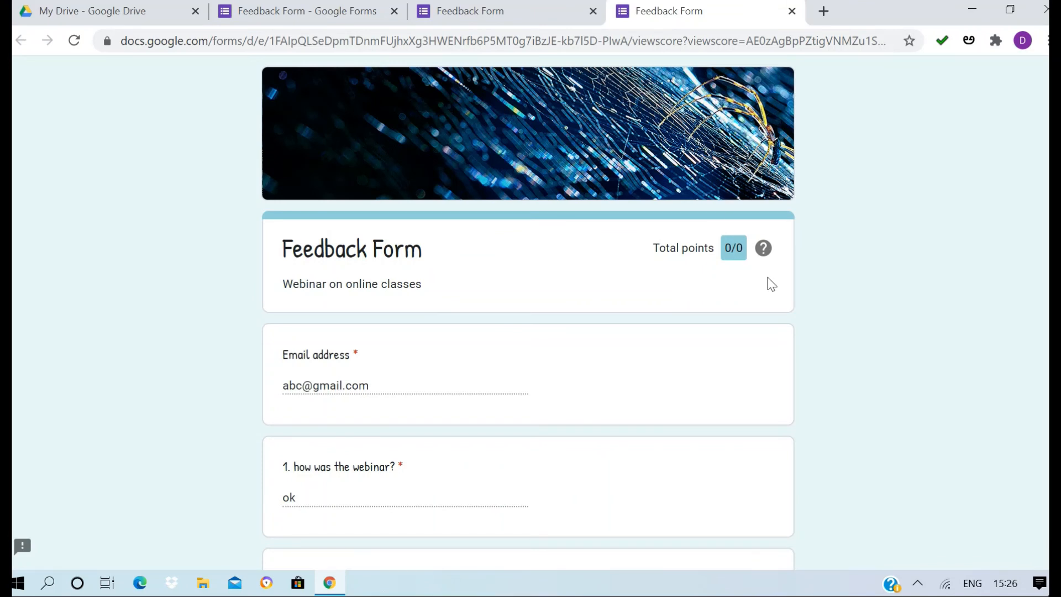
mouse_move(764, 248)
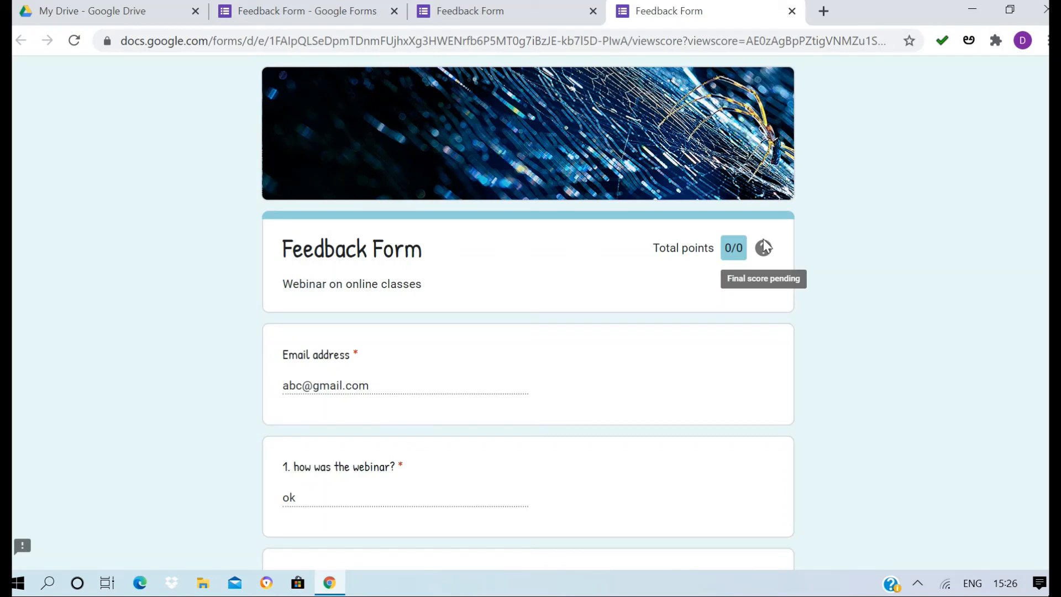
key("ctrl+w")
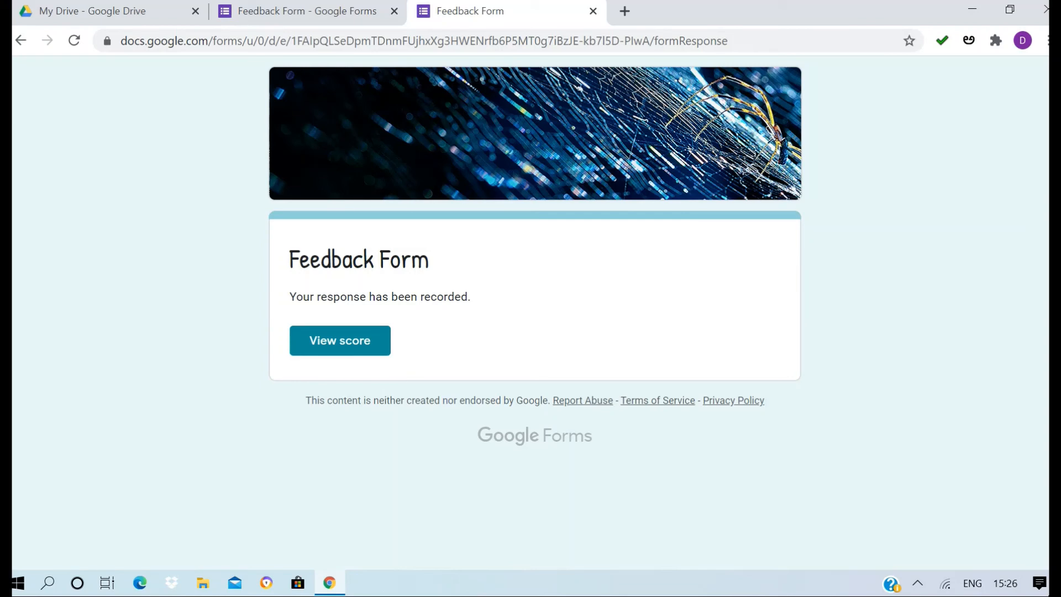
Step: Return to the form editor and open the Responses section
key("ctrl+shift+Tab")
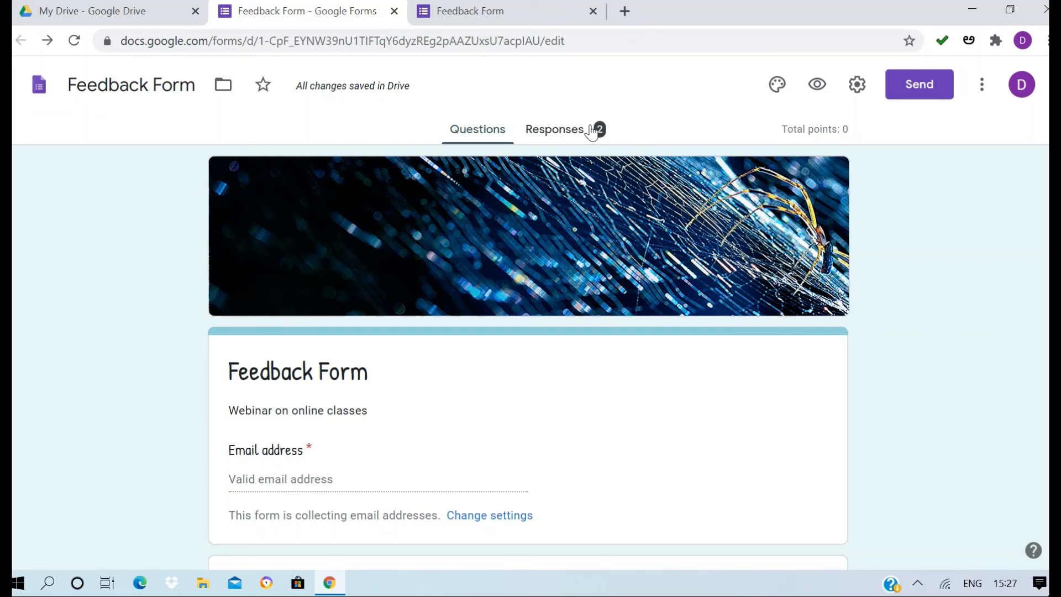
scroll(531, 312, "down", 2)
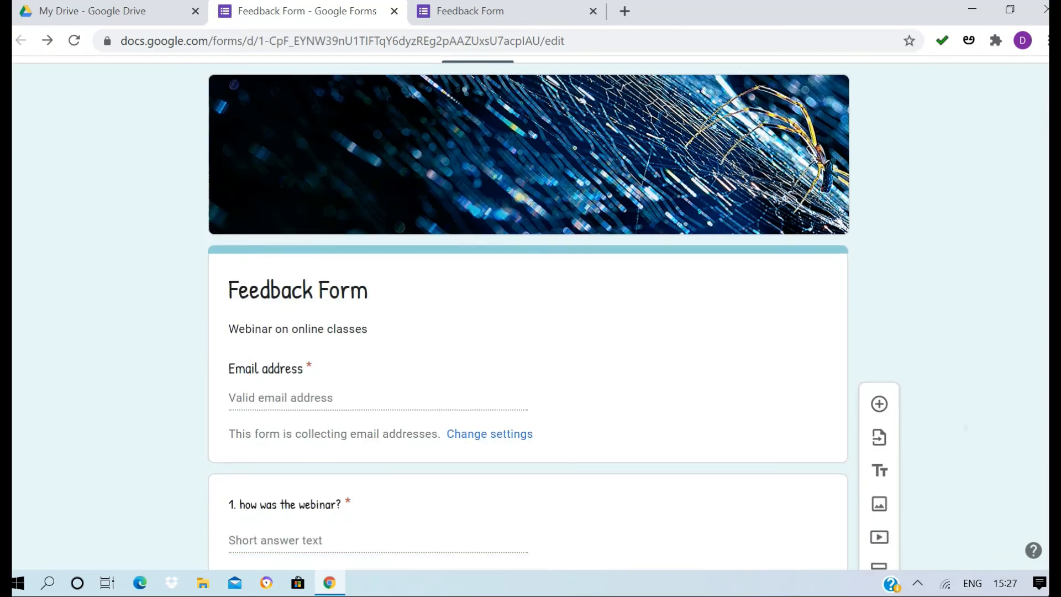
scroll(531, 312, "up", 2)
left_click(554, 128)
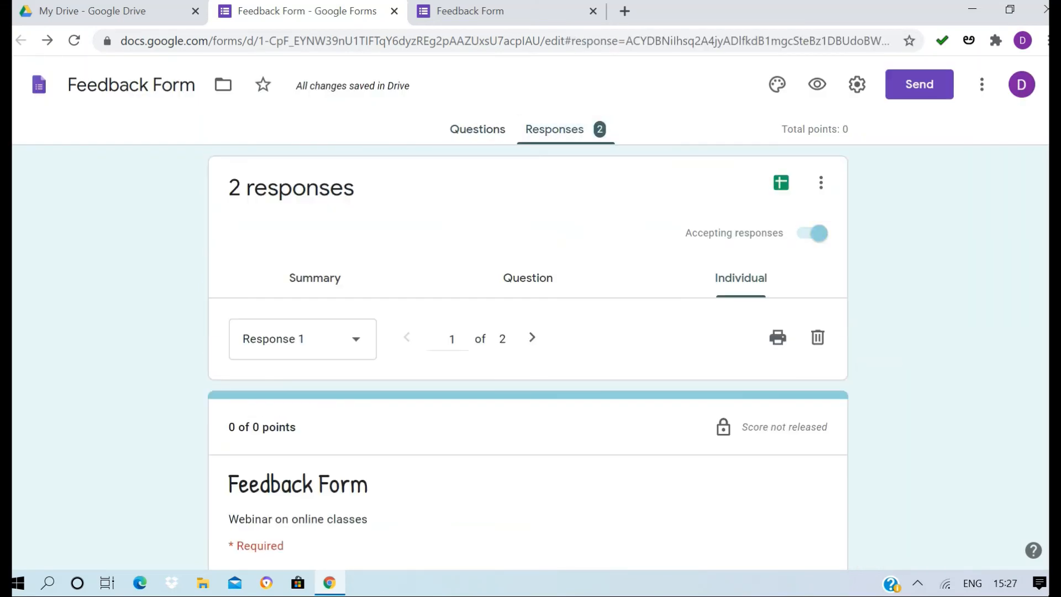
Step: Flip between individual responses 1 and 2, scroll through the second, then return to Questions
scroll(531, 312, "down", 2)
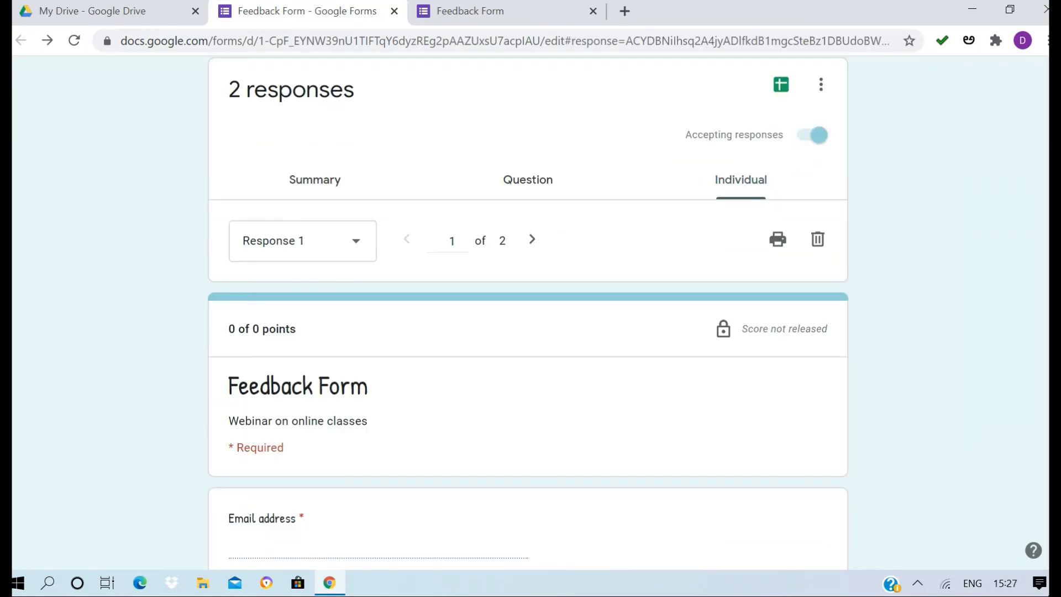
left_click(531, 239)
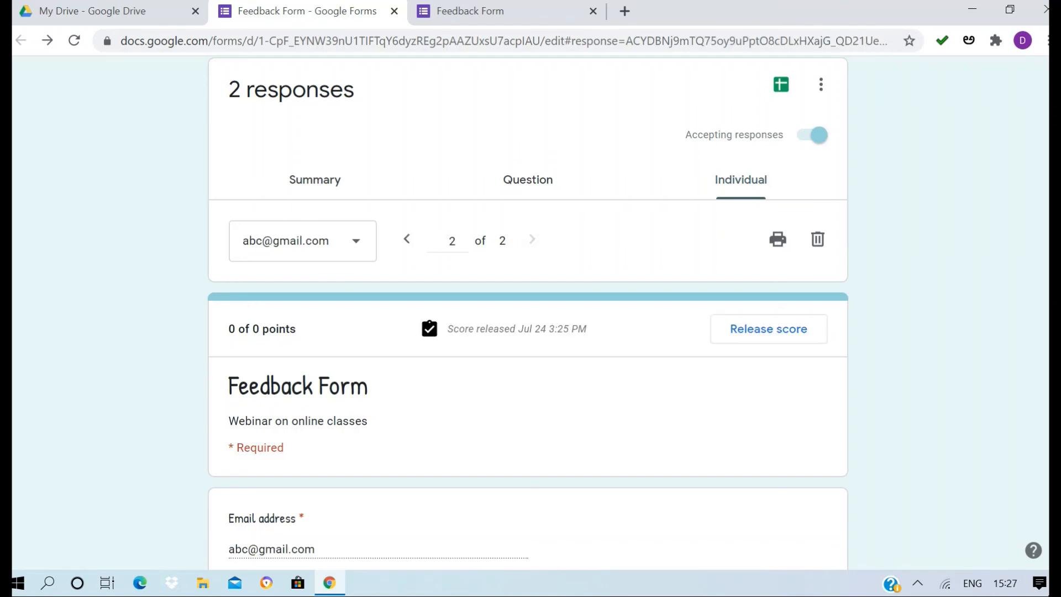
left_click(407, 240)
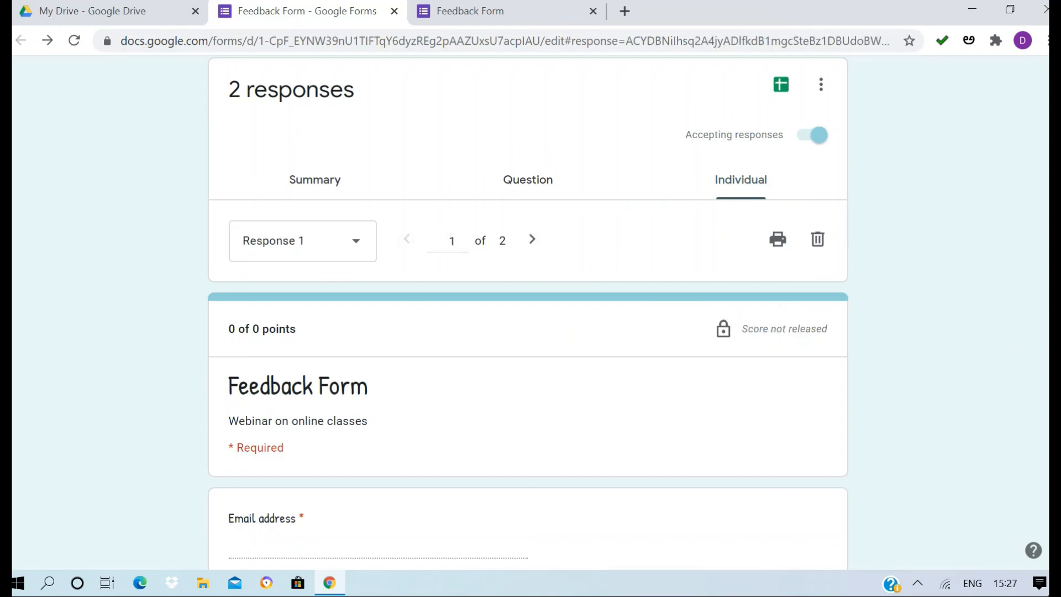
left_click(532, 239)
scroll(530, 313, "down", 1)
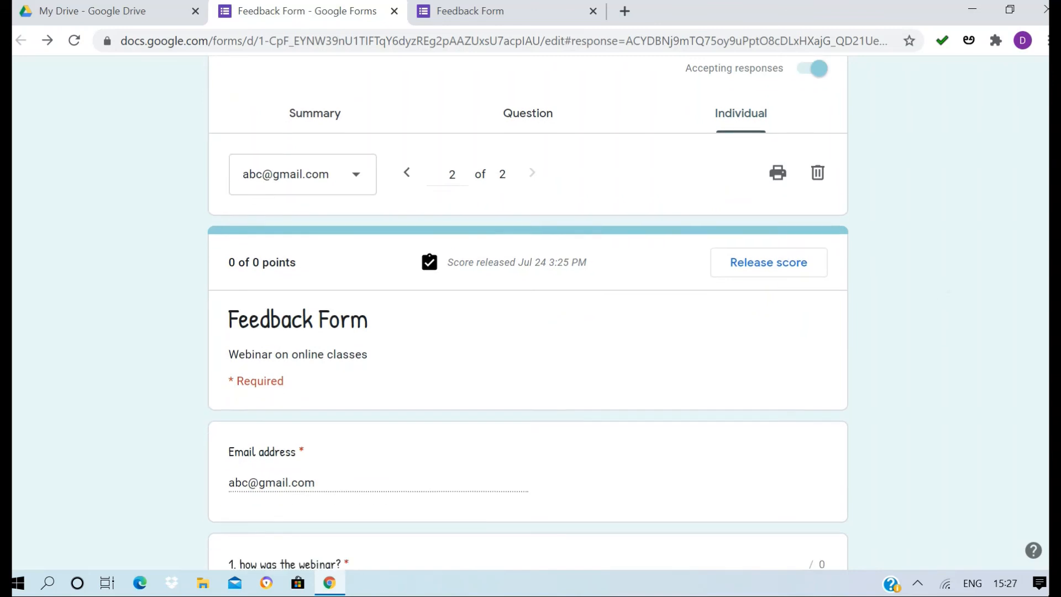
scroll(528, 313, "down", 5)
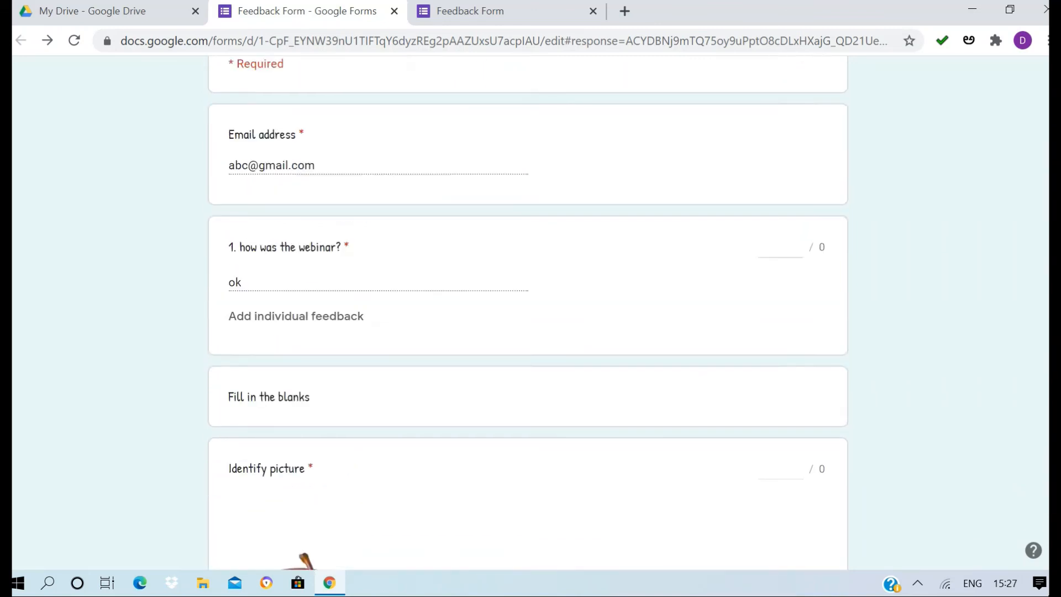
scroll(527, 312, "down", 6)
scroll(528, 312, "up", 15)
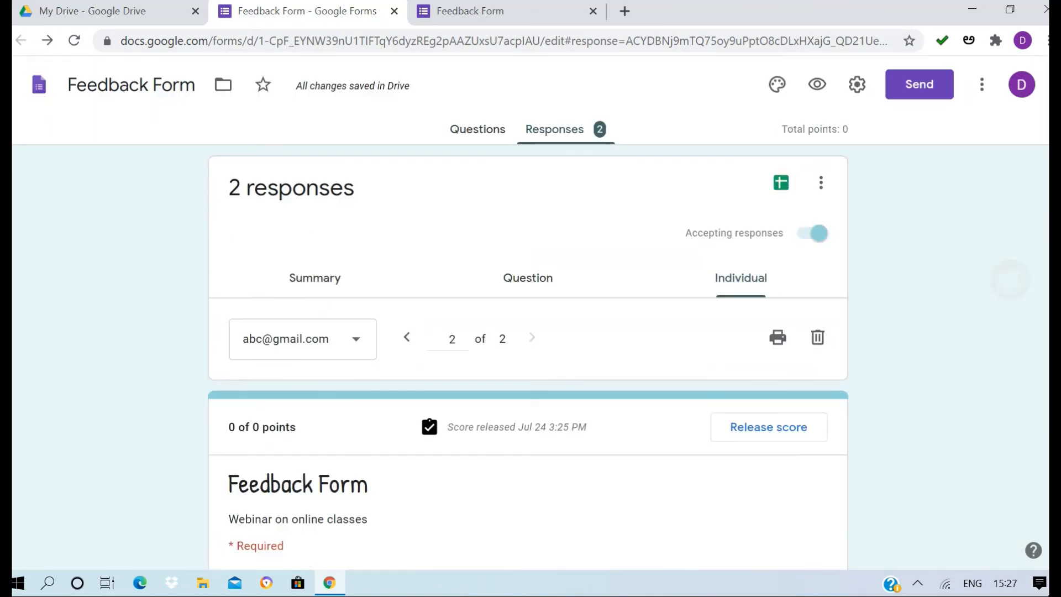
left_click(477, 129)
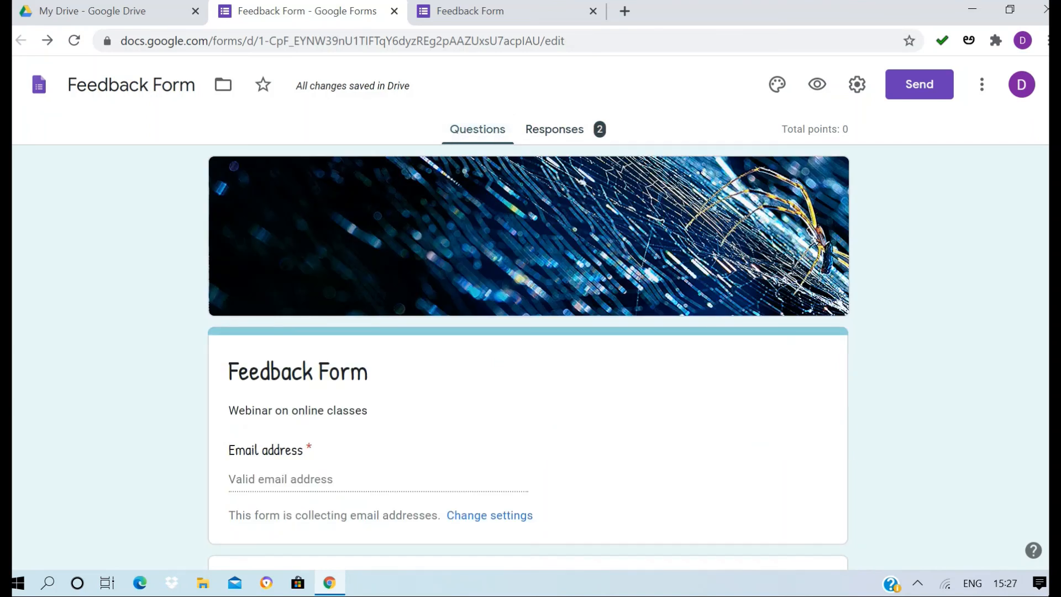
Step: Select the Identify picture question and open its answer key
scroll(528, 312, "down", 12)
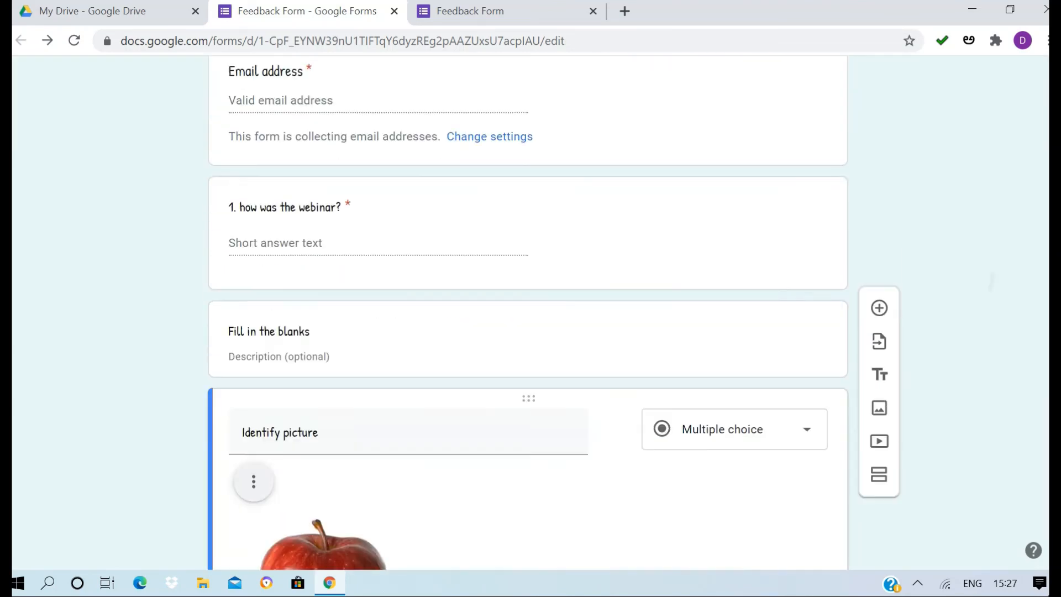
scroll(560, 110, "down", 2)
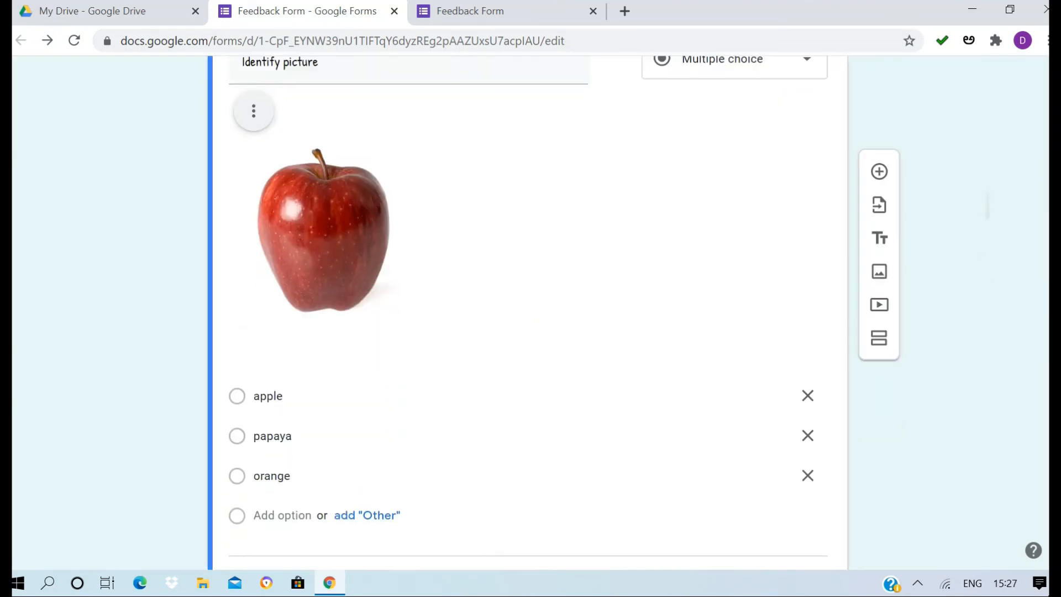
scroll(559, 110, "up", 3)
left_click(402, 241)
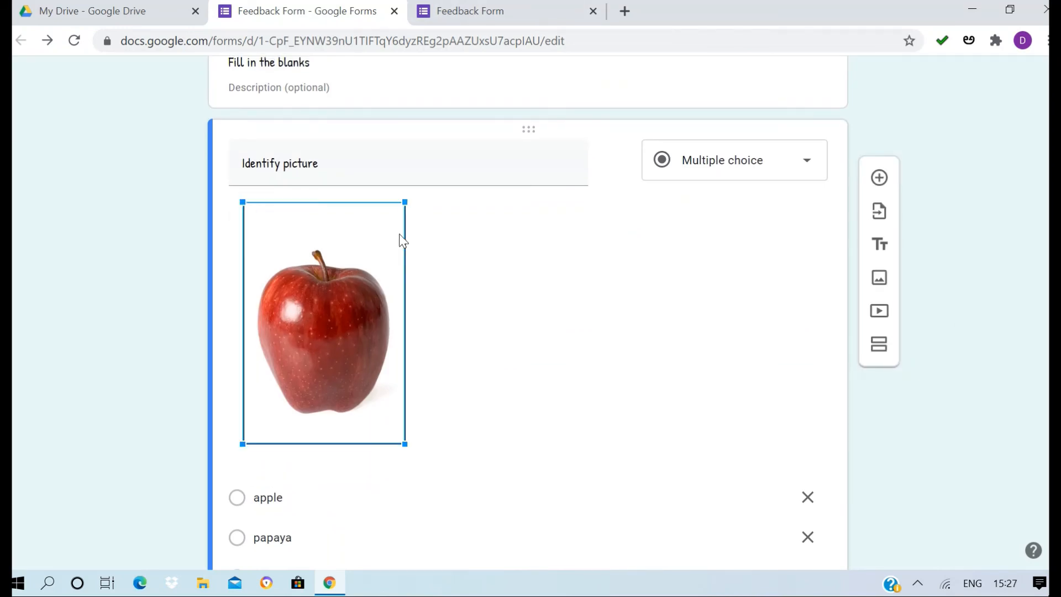
scroll(402, 240, "down", 3)
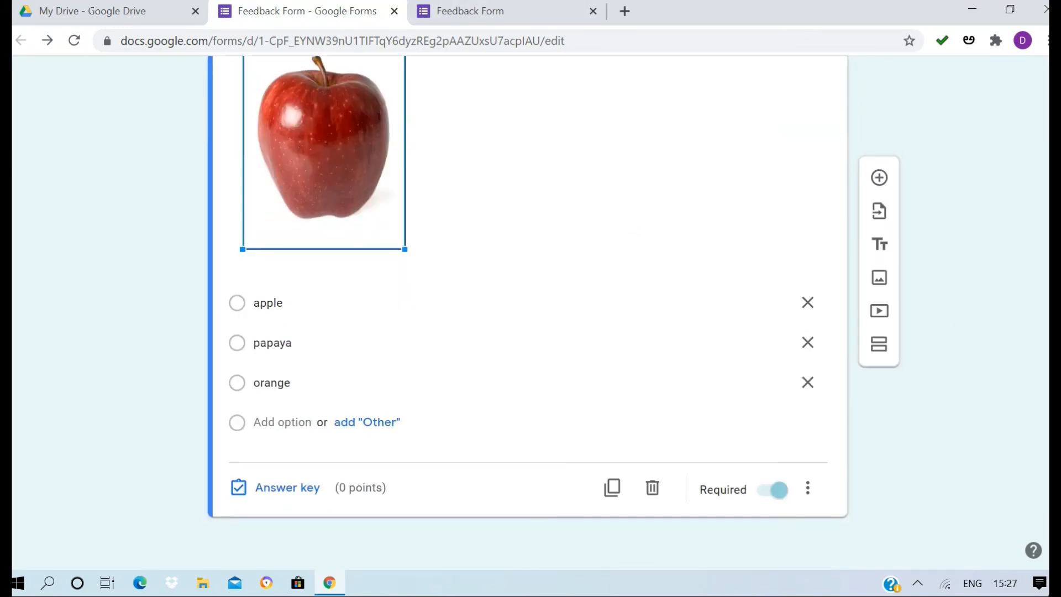
left_click(285, 499)
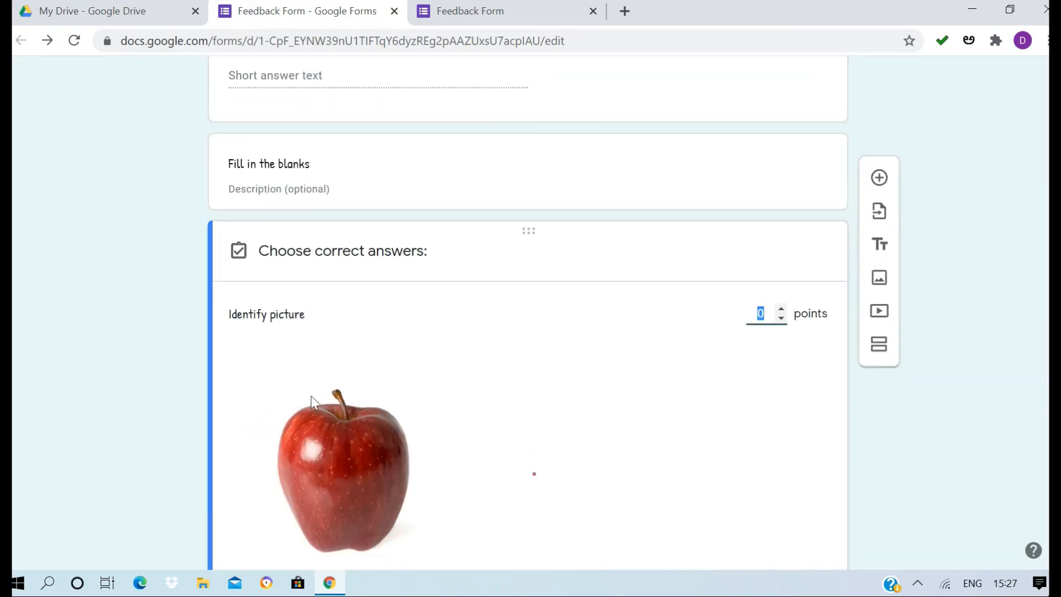
Step: Mark apple as the correct answer worth 1 point and finish the answer key
scroll(396, 323, "down", 4)
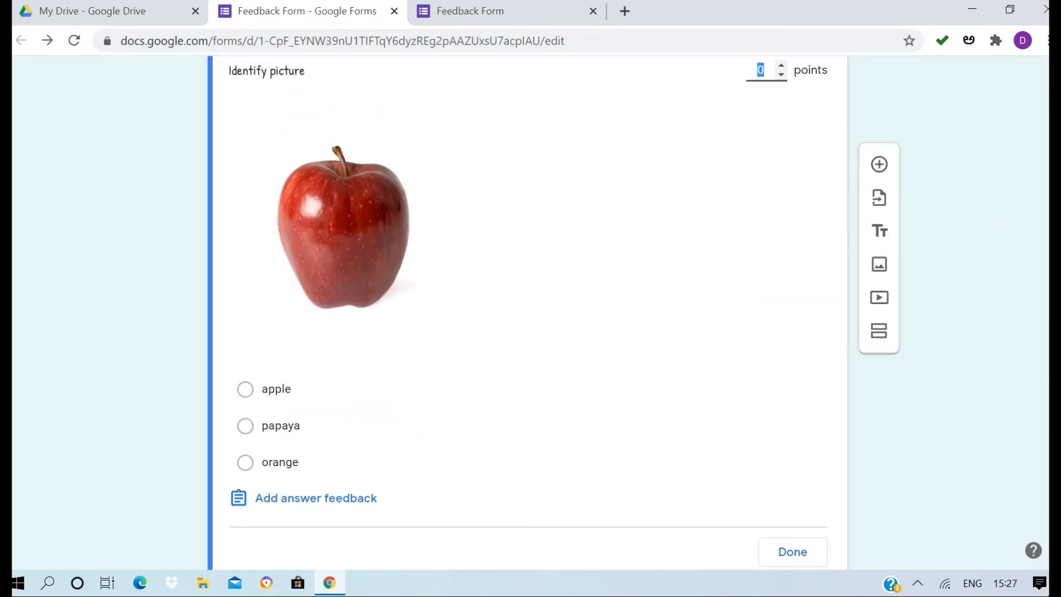
left_click(245, 390)
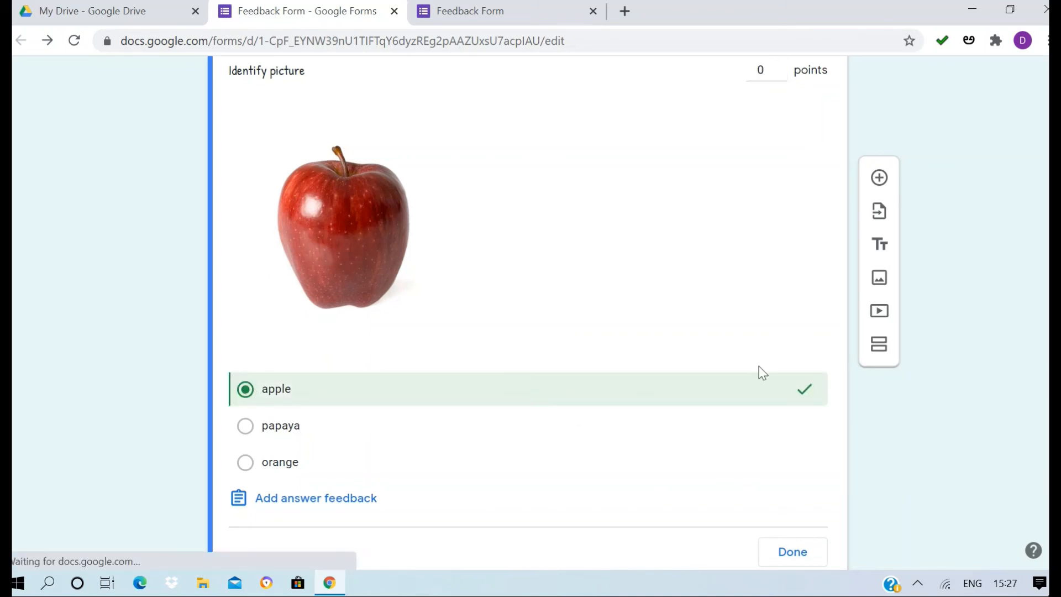
left_click(781, 65)
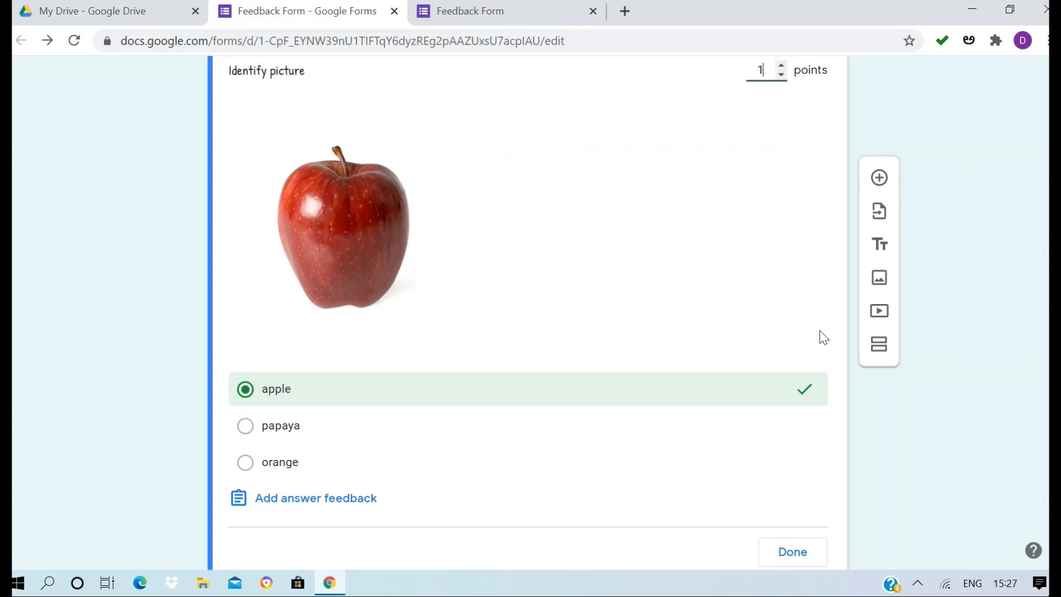
left_click(792, 551)
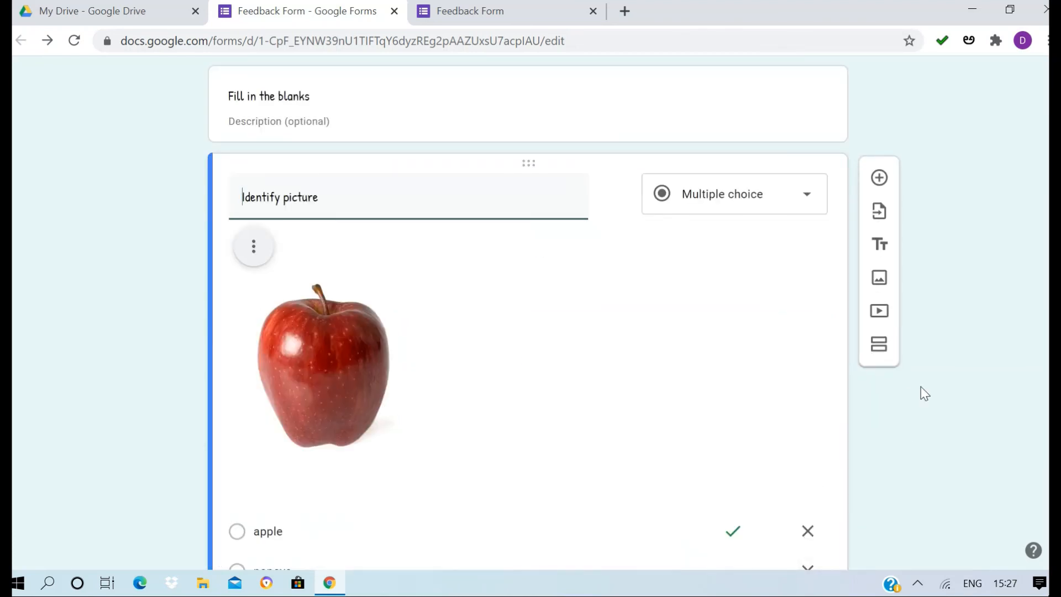
scroll(920, 386, "down", 3)
scroll(920, 386, "up", 1)
scroll(528, 310, "down", 2)
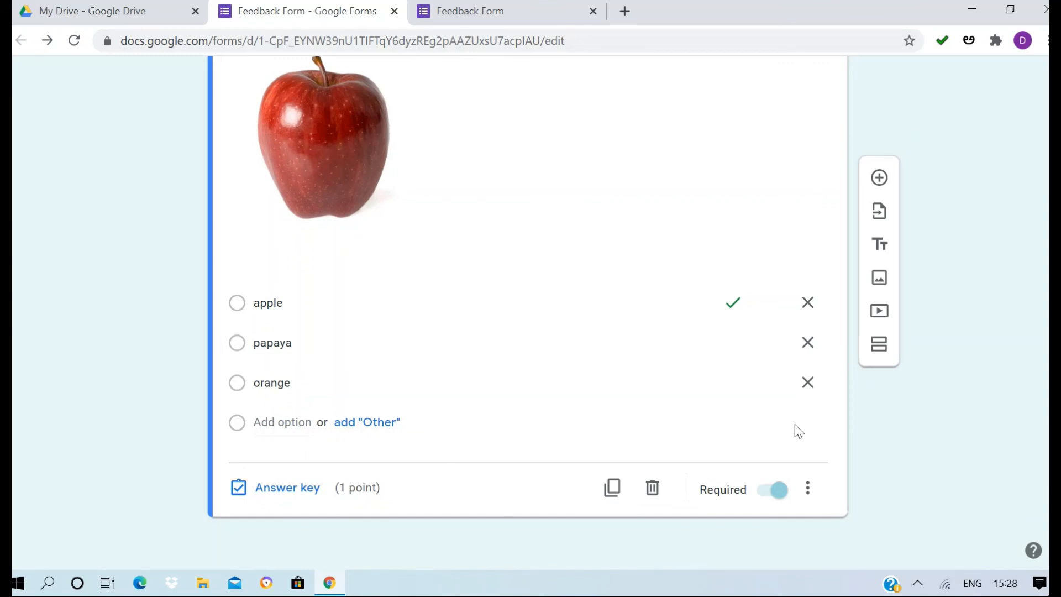
scroll(796, 431, "up", 3)
scroll(527, 312, "up", 7)
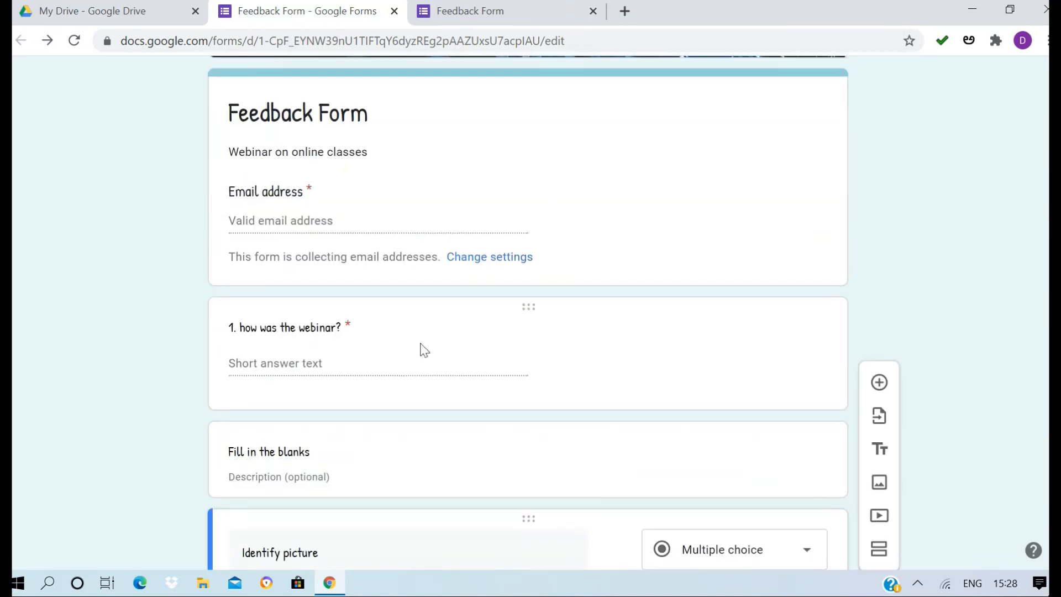
Step: Open the webinar question's answer key and save answer feedback reading 'ok'
left_click(422, 347)
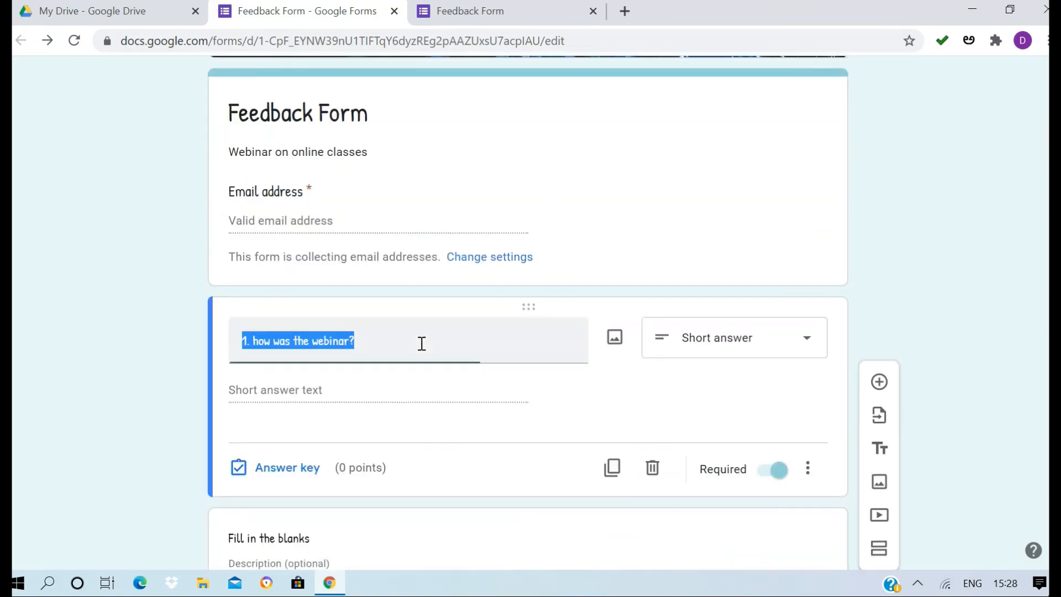
left_click(301, 476)
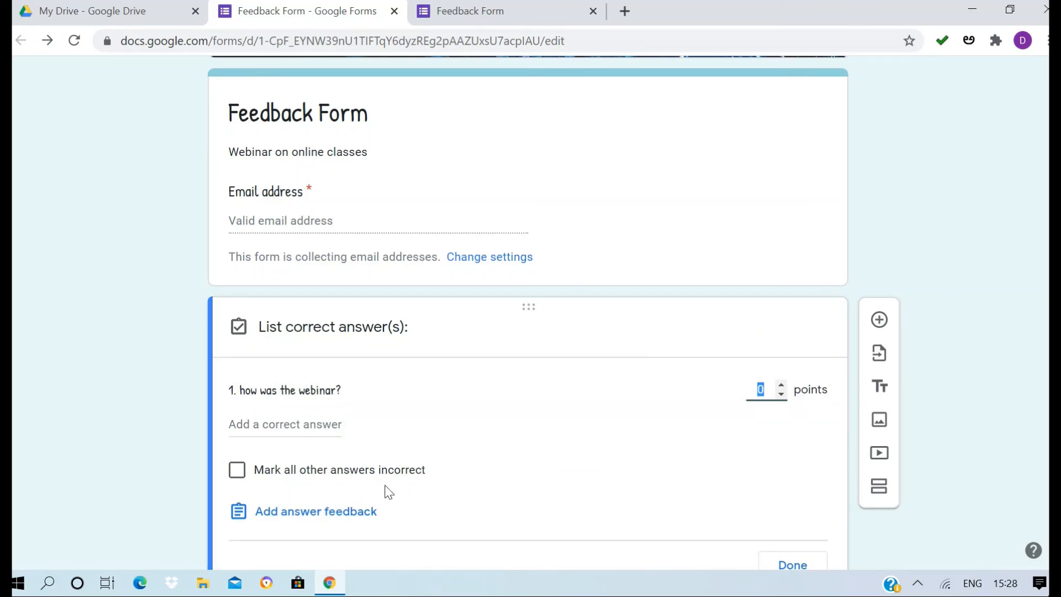
scroll(389, 492, "down", 2)
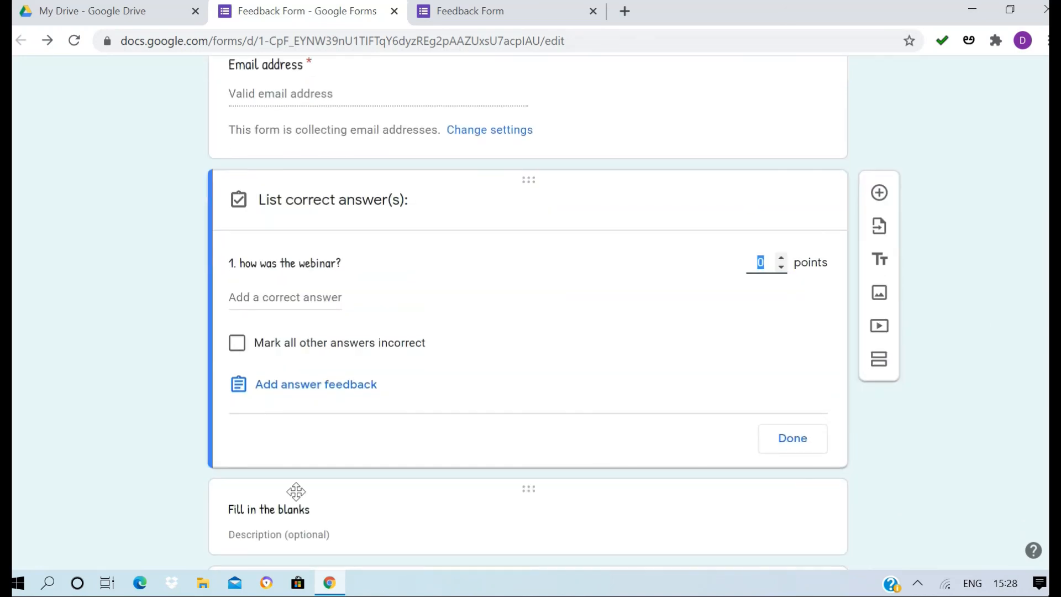
left_click(329, 388)
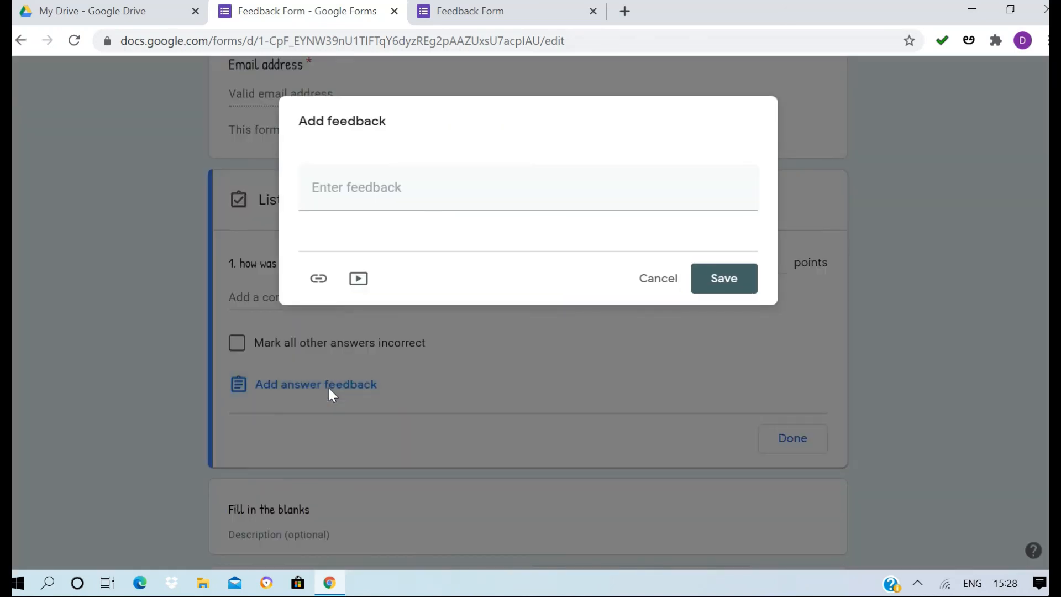
left_click(367, 197)
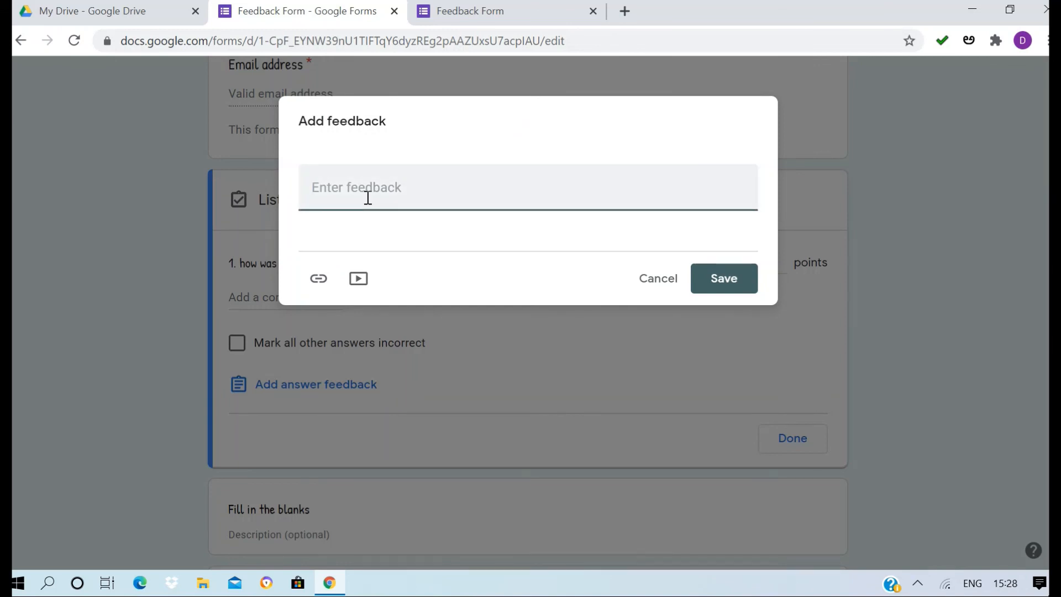
type("tyahdijius")
key("BackSpace")
key("BackSpace")
key("BackSpace")
key("BackSpace")
key("BackSpace")
key("BackSpace")
key("BackSpace")
key("BackSpace")
key("BackSpace")
key("BackSpace")
type("ok")
left_click(731, 274)
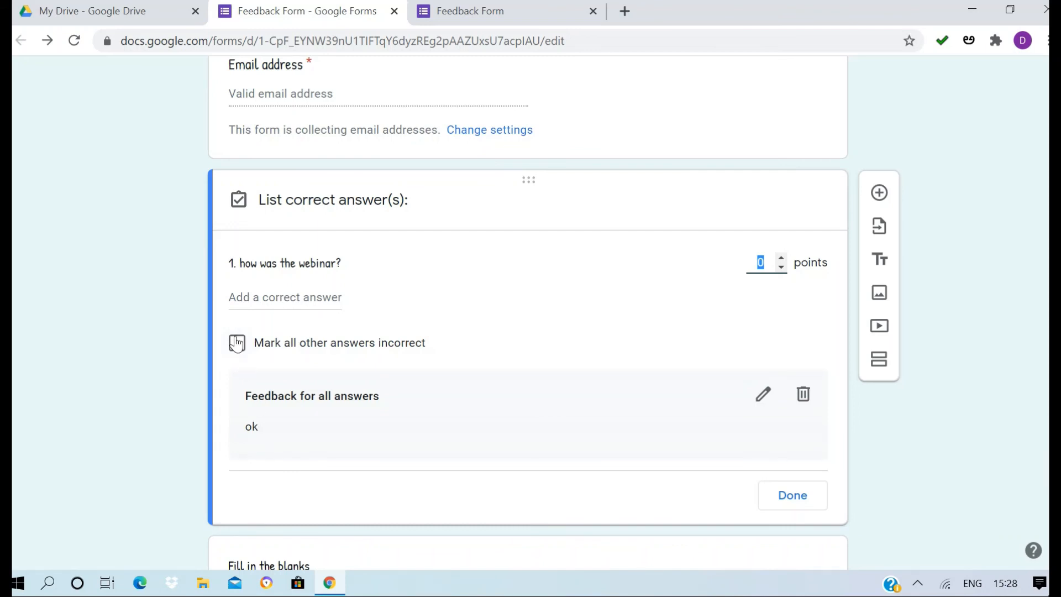
Step: Mark all other webinar answers incorrect, set 1 point, finish the key, and open the live form
left_click(237, 343)
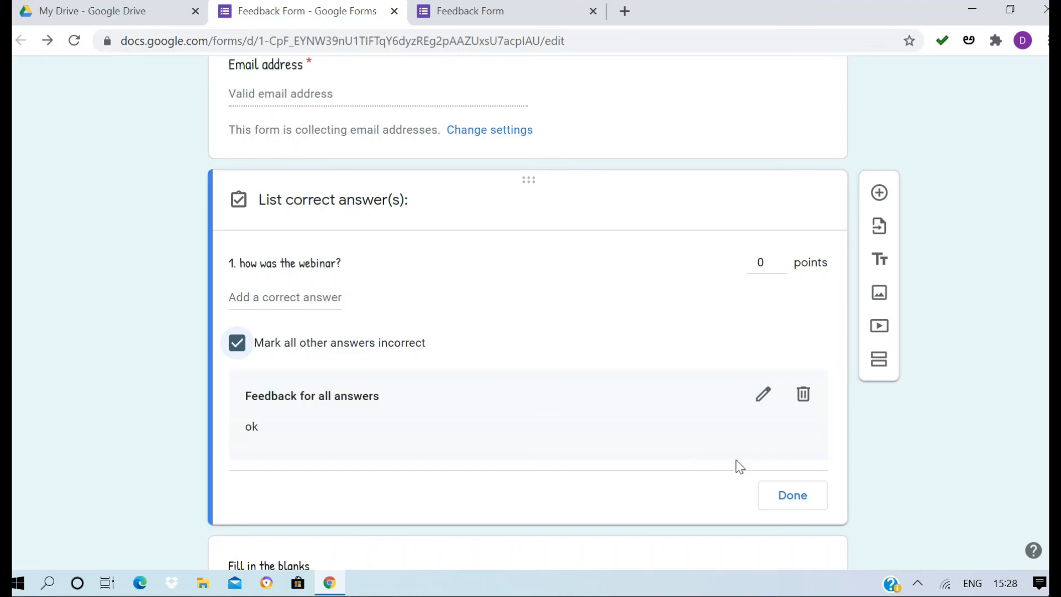
left_click(782, 260)
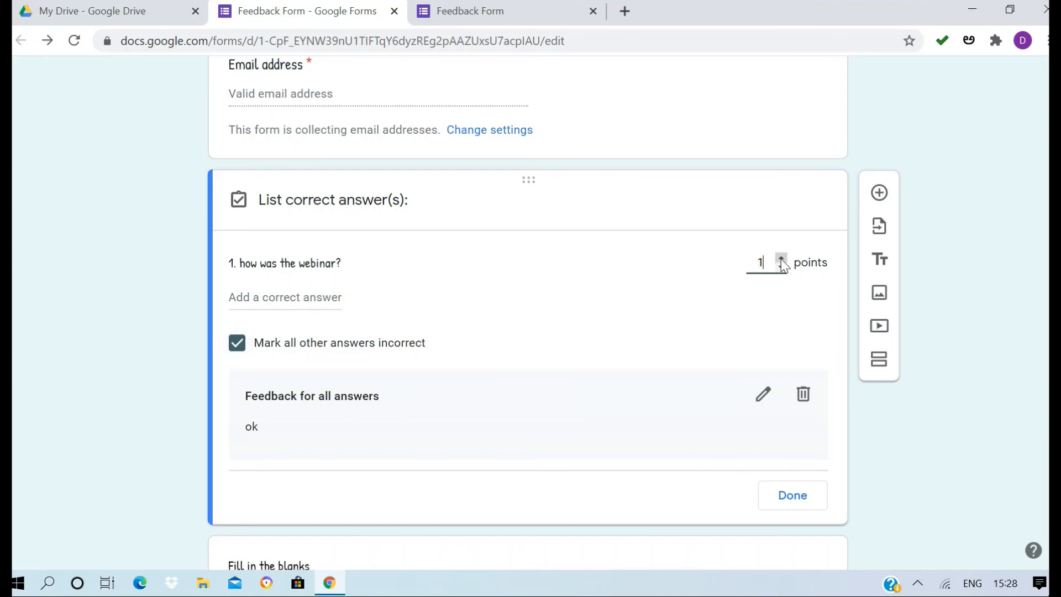
left_click(793, 496)
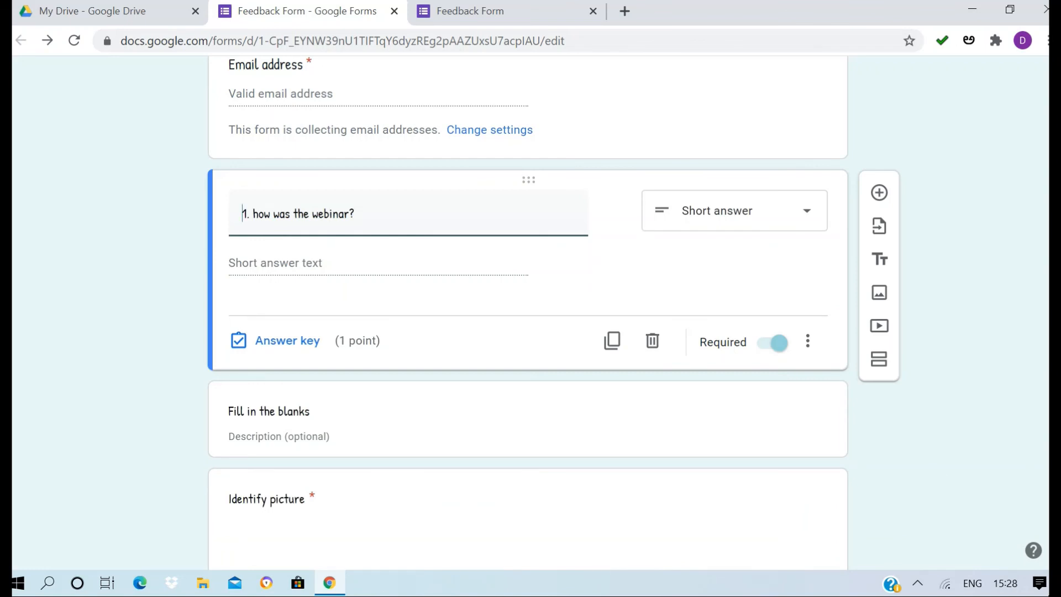
scroll(945, 218, "up", 7)
left_click(817, 83)
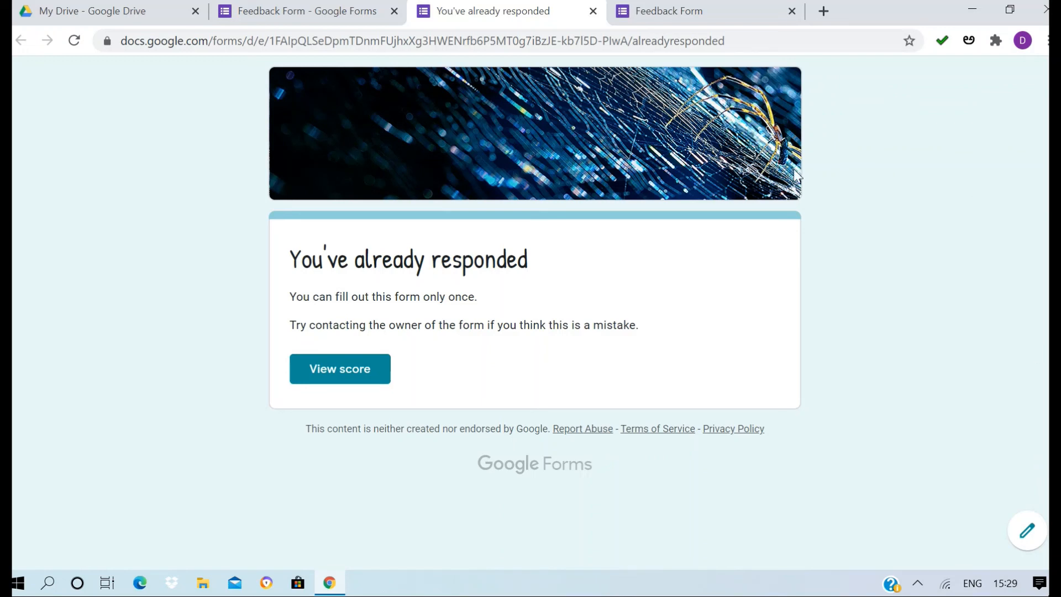
Step: Switch to the recorded-response tab and close the 'You've already responded' page
left_click(657, 12)
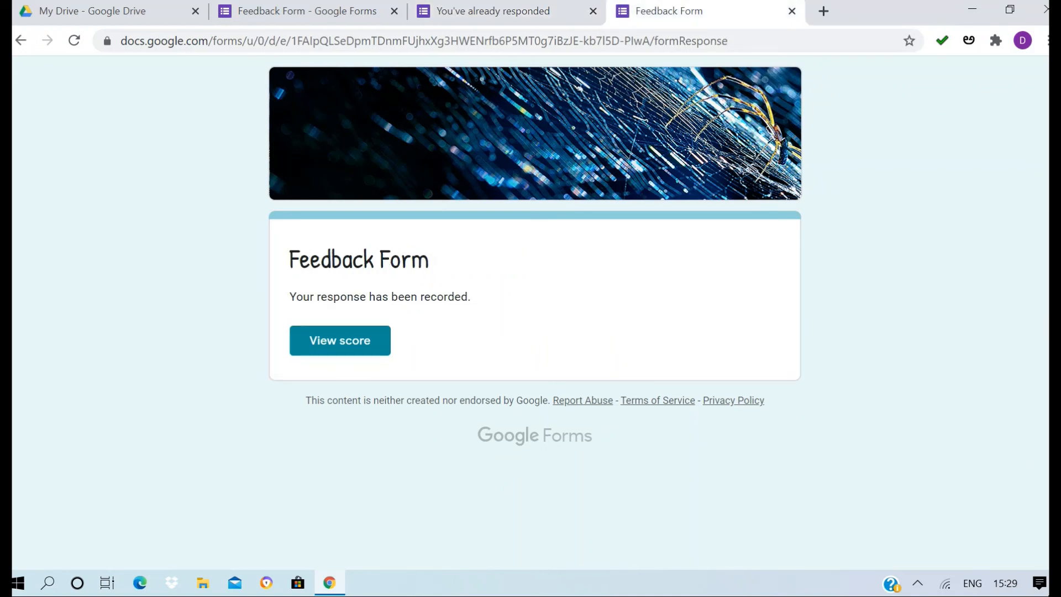
left_click(592, 11)
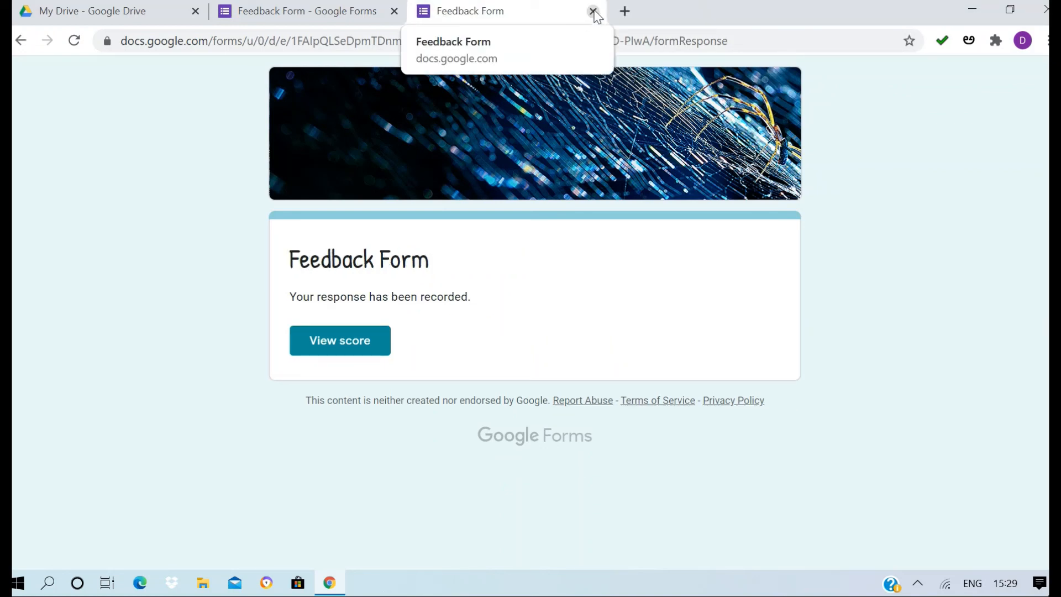